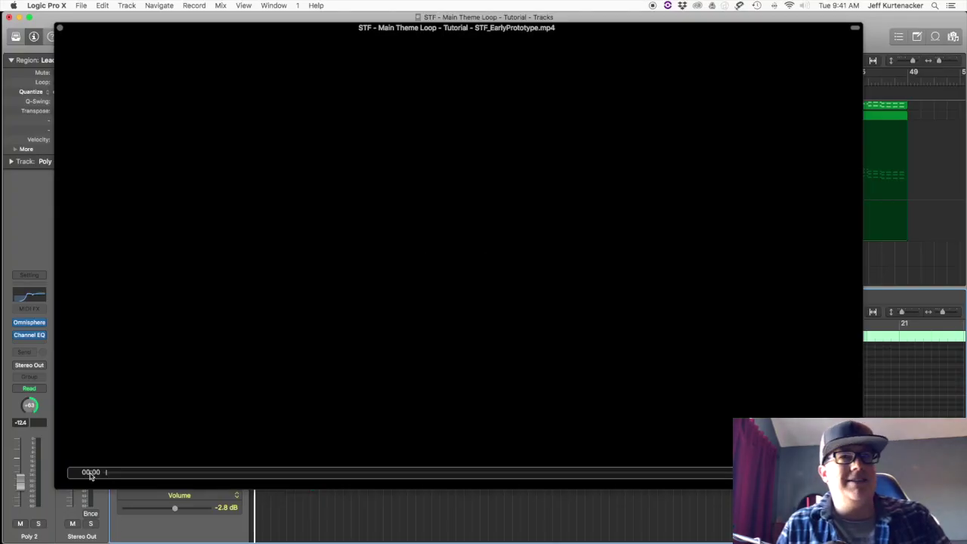
Step: Nudge the STF_EarlyPrototype.mp4 player window slightly to the right
{"action": "left_click_drag", "start_coordinate": [397, 31], "coordinate": [411, 34]}
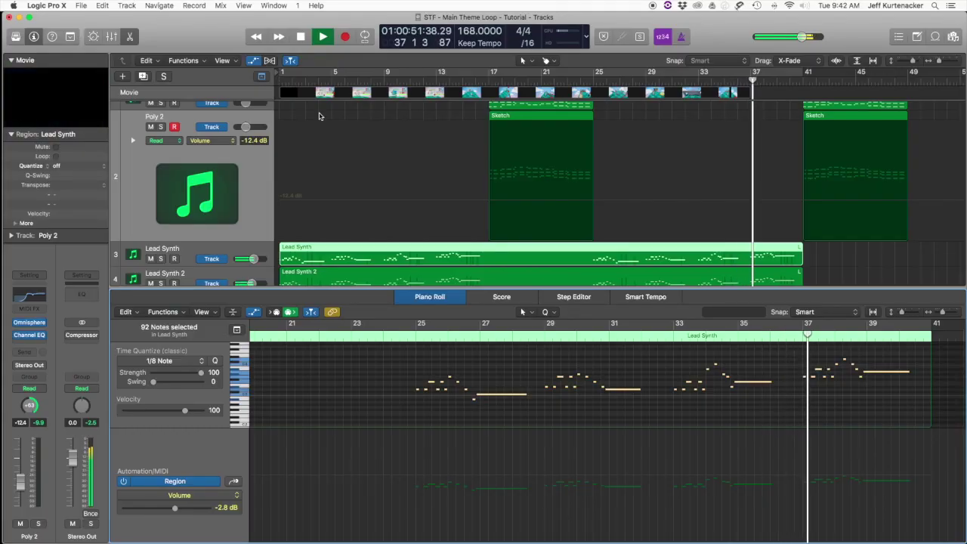
Step: Zoom out, deselect the Lead Synth regions and close the note editor to show the whole song
{"action": "scroll", "coordinate": [363, 138], "scroll_direction": "down", "scroll_amount": 3}
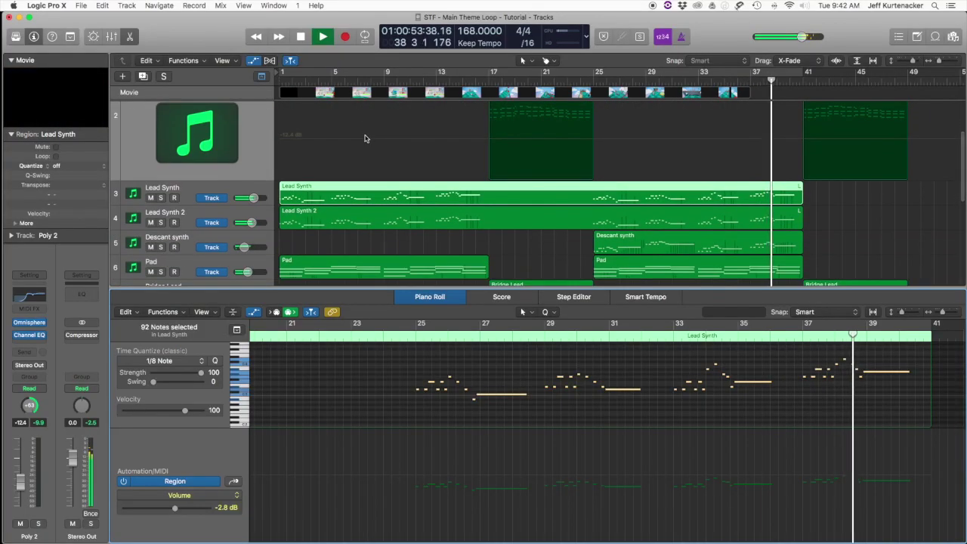
{"action": "key", "text": "super+Left"}
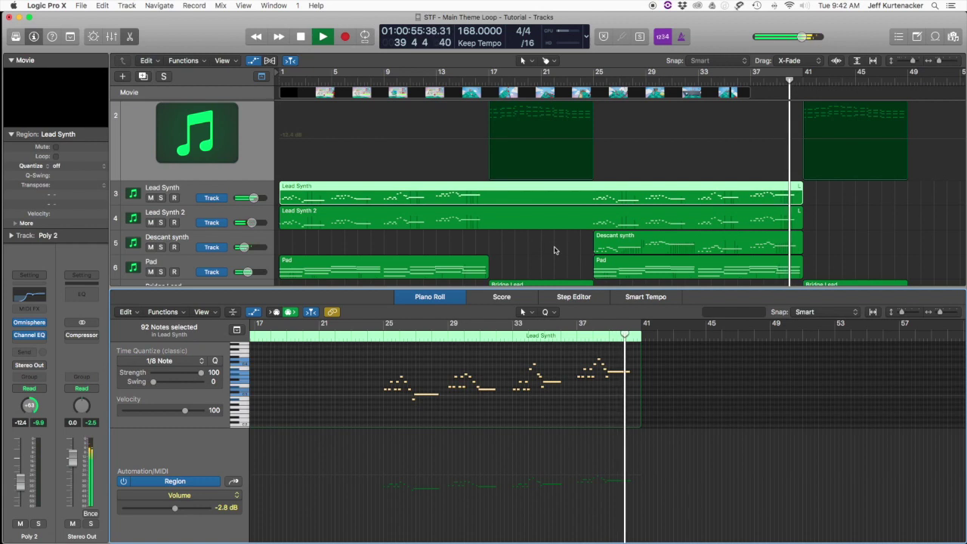
{"action": "left_click", "coordinate": [554, 250]}
{"action": "key", "text": "super+Left"}
{"action": "key", "text": "super+Left"}
{"action": "key", "text": "super+Left"}
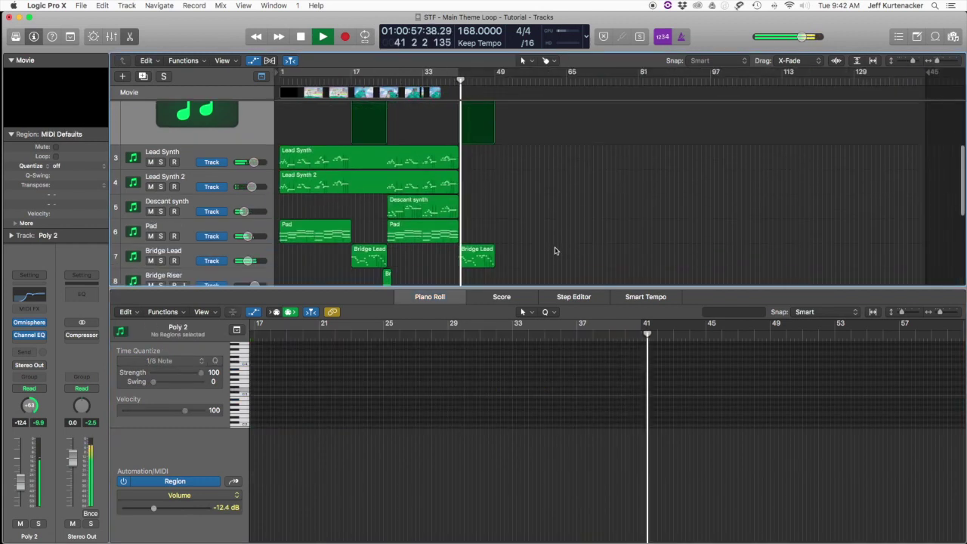
{"action": "key", "text": "e"}
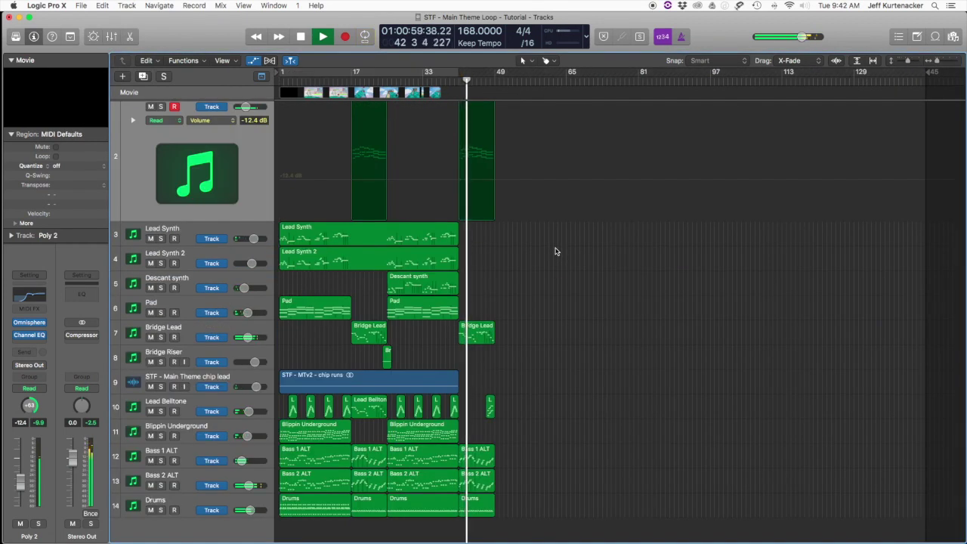
Step: Zoom the arrangement back in horizontally, stop playback and return the playhead to bar 1
{"action": "key", "text": "super+Right"}
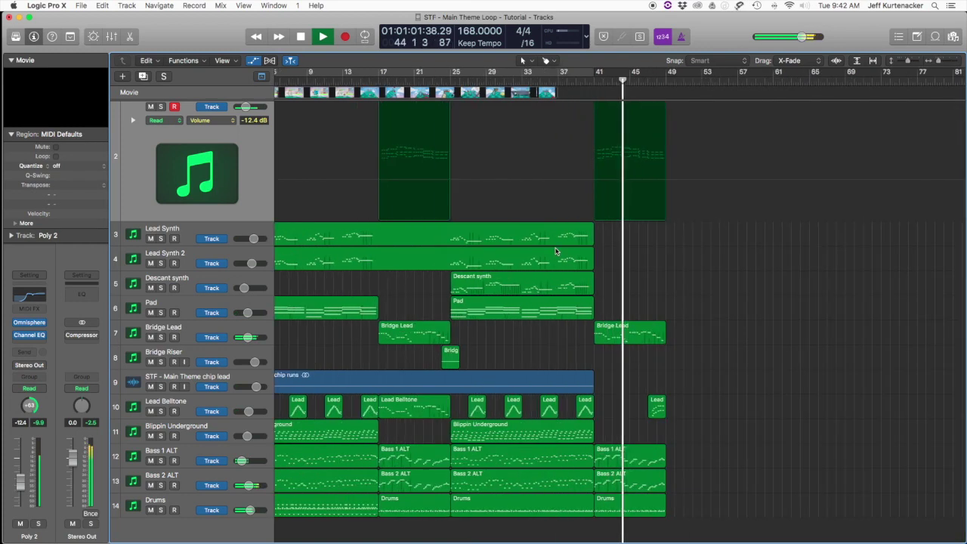
{"action": "scroll", "coordinate": [555, 250], "scroll_direction": "up", "scroll_amount": 2}
{"action": "scroll", "coordinate": [555, 250], "scroll_direction": "down", "scroll_amount": 2}
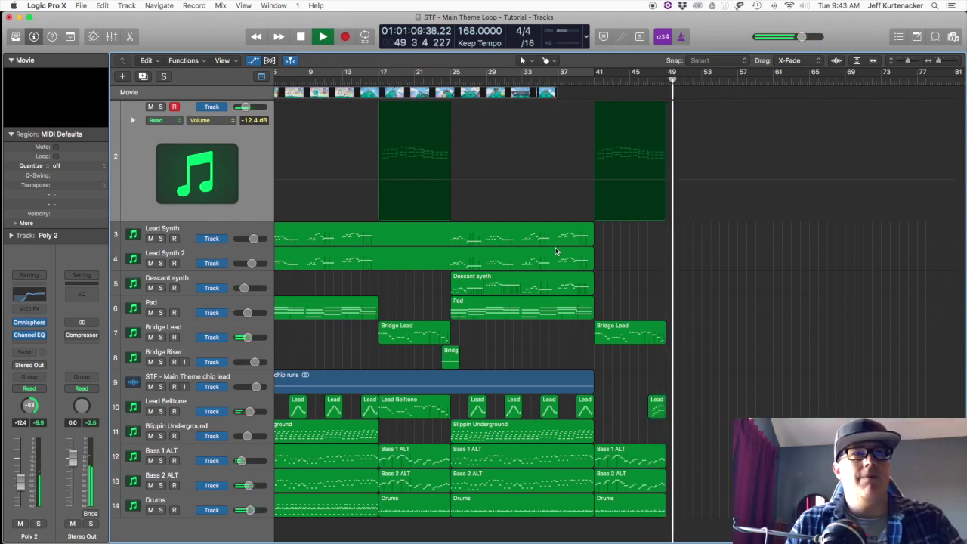
{"action": "key", "text": "space"}
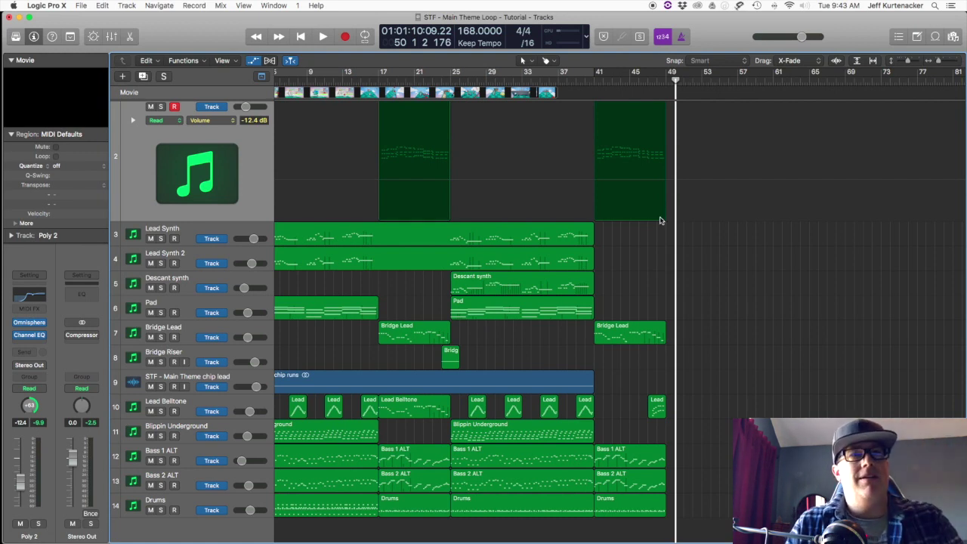
{"action": "key", "text": "Return"}
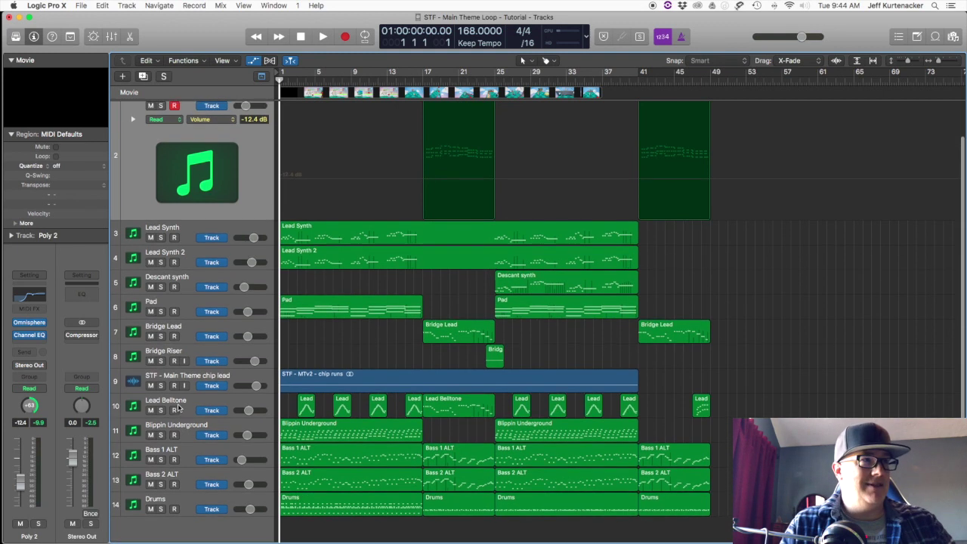
Step: Mute Poly 1 through Bridge Riser, Lead Belltone, Bippin Underground and both bass tracks
{"action": "scroll", "coordinate": [144, 143], "scroll_direction": "up", "scroll_amount": 3}
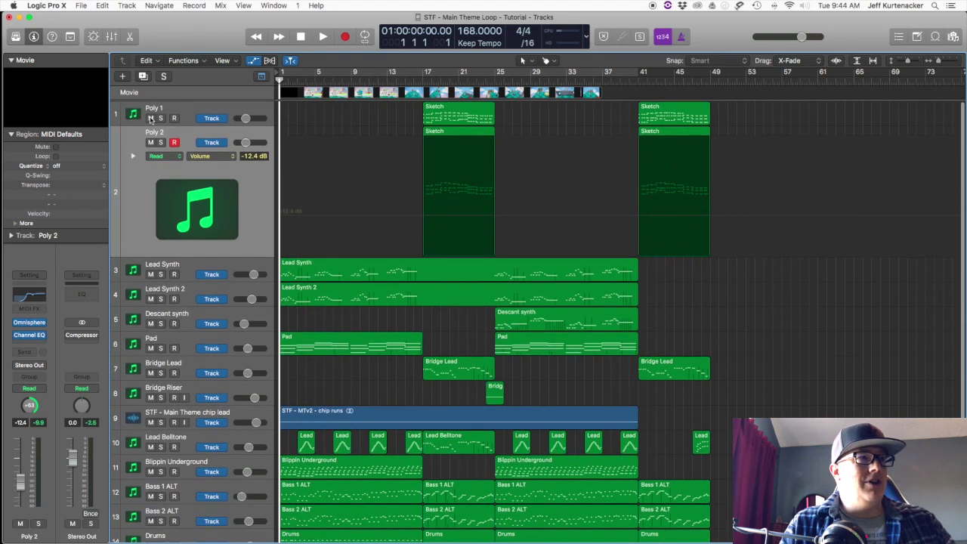
{"action": "left_click_drag", "start_coordinate": [151, 118], "coordinate": [151, 397]}
{"action": "scroll", "coordinate": [165, 412], "scroll_direction": "down", "scroll_amount": 2}
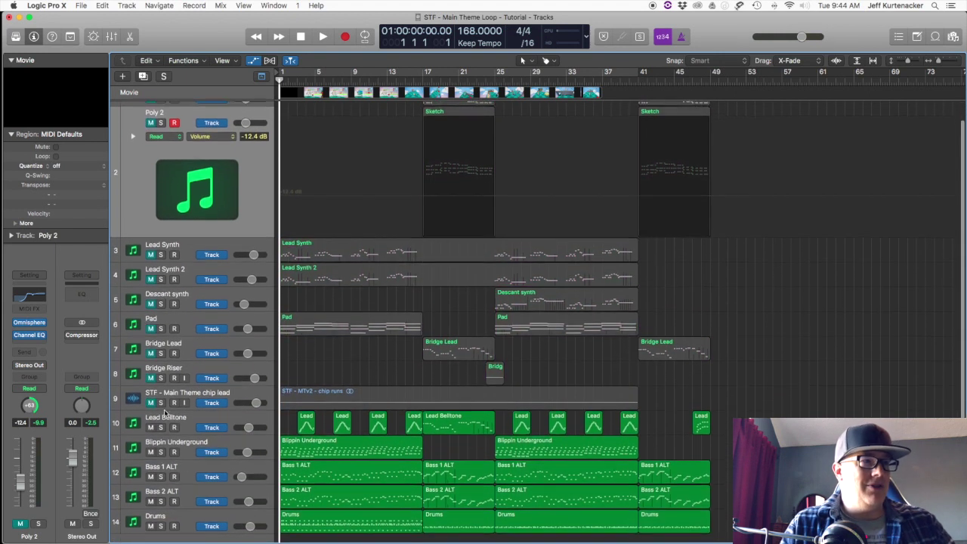
{"action": "left_click", "coordinate": [151, 411]}
{"action": "left_click_drag", "start_coordinate": [151, 411], "coordinate": [151, 485]}
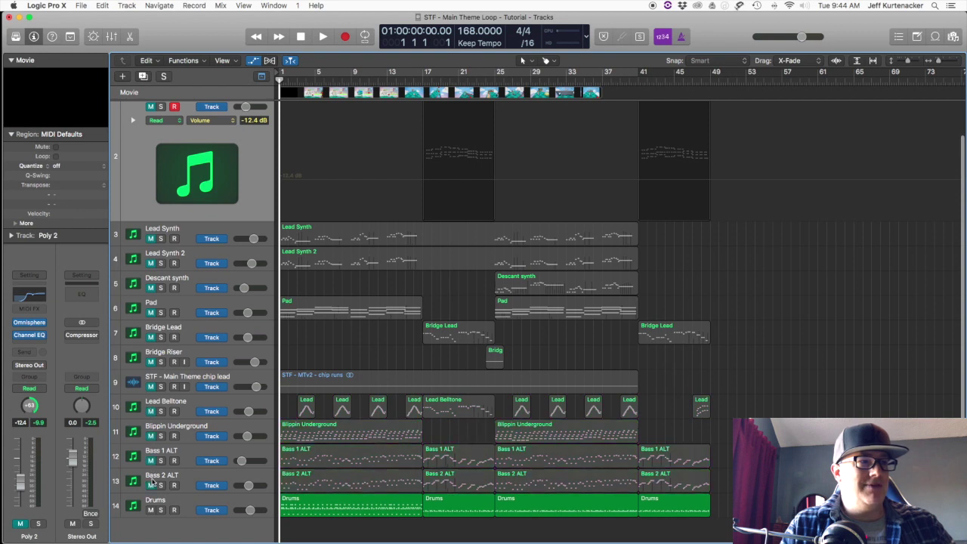
Step: Select the Drums track and open then close its Kontakt 5 instrument
{"action": "left_click", "coordinate": [193, 507]}
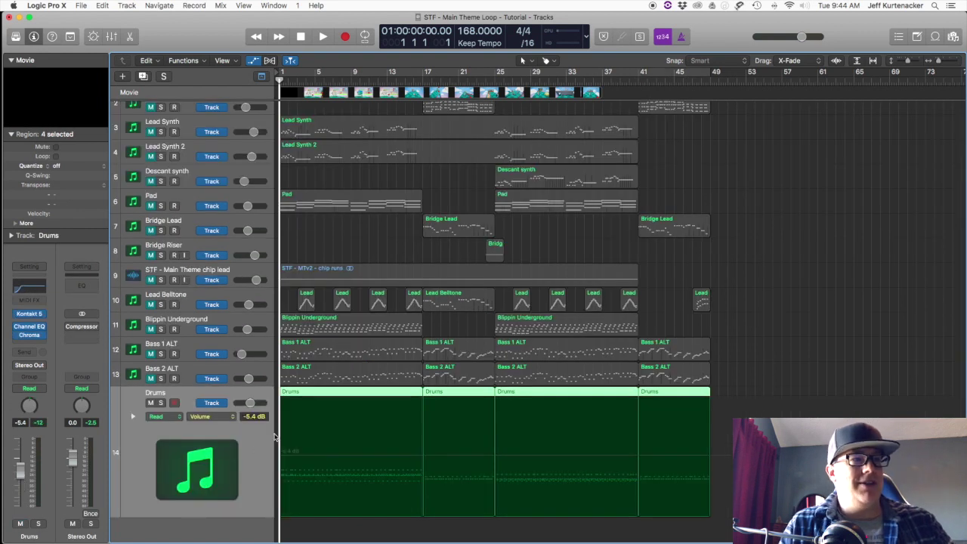
{"action": "left_click", "coordinate": [31, 316]}
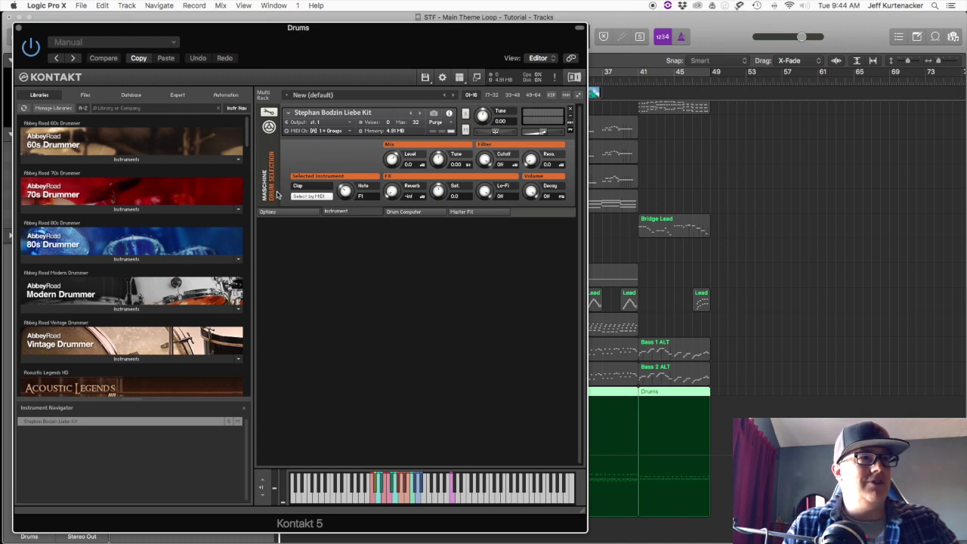
{"action": "left_click", "coordinate": [19, 28]}
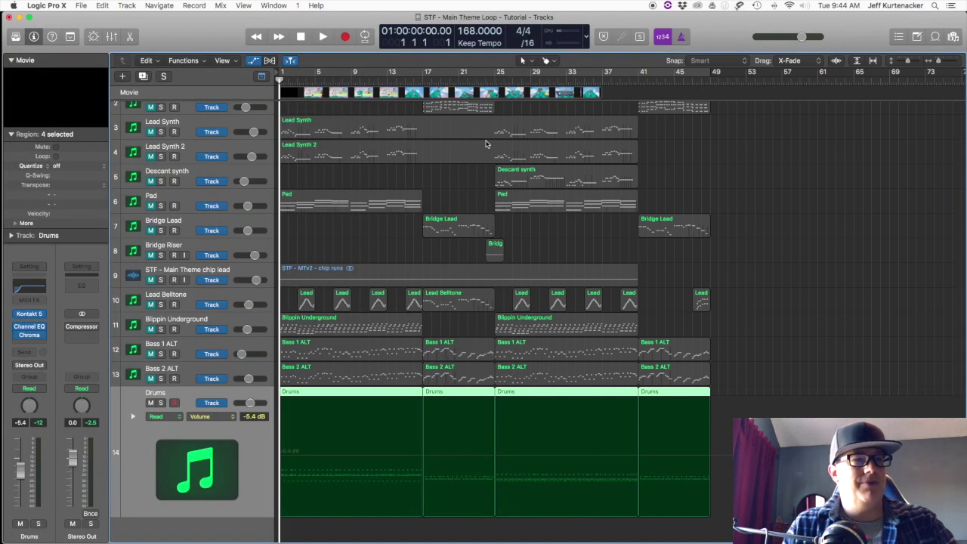
Step: Play the solo drums from bar 1 and stop near bar 22
{"action": "key", "text": "space"}
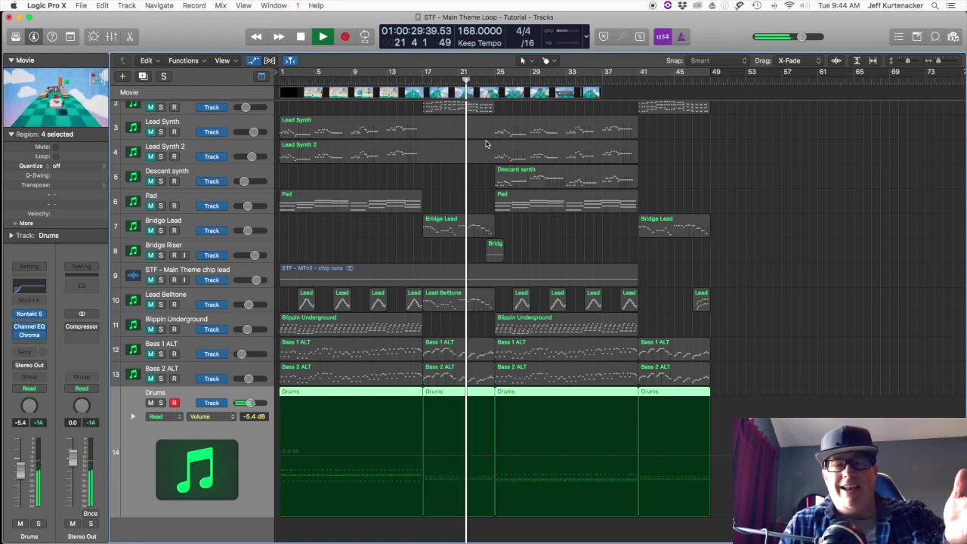
{"action": "key", "text": "space"}
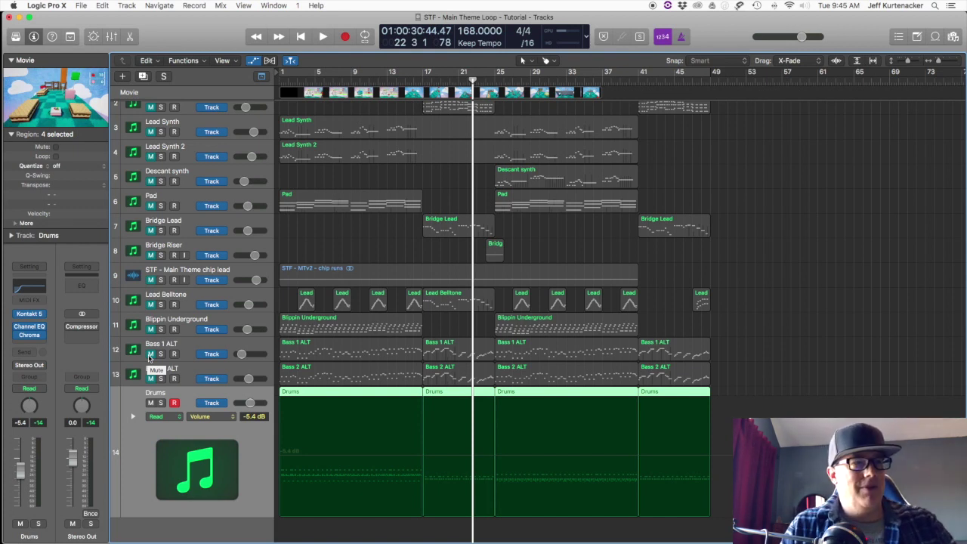
Step: Select the Bass 1 ALT track, briefly toggle the mixer, and unmute it
{"action": "key", "text": "p"}
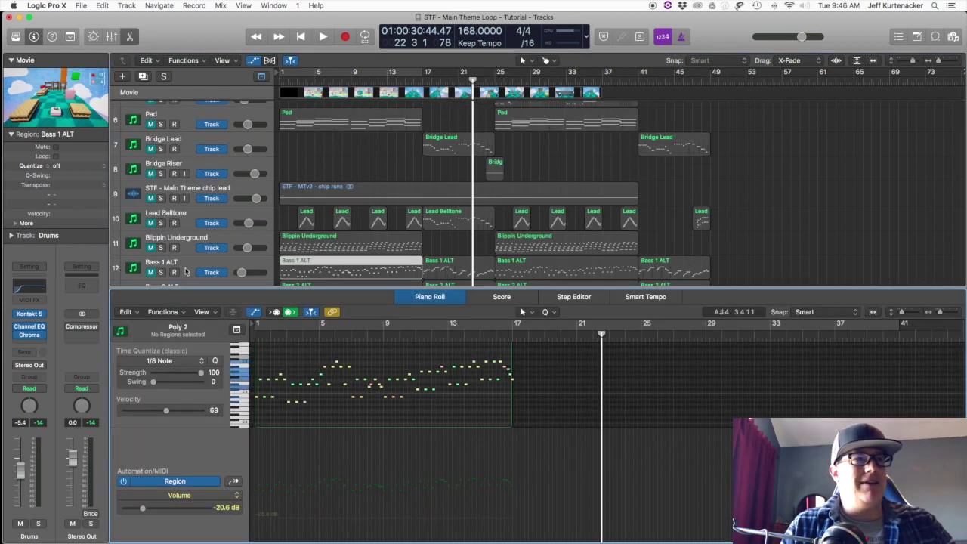
{"action": "left_click", "coordinate": [185, 270]}
{"action": "key", "text": "x"}
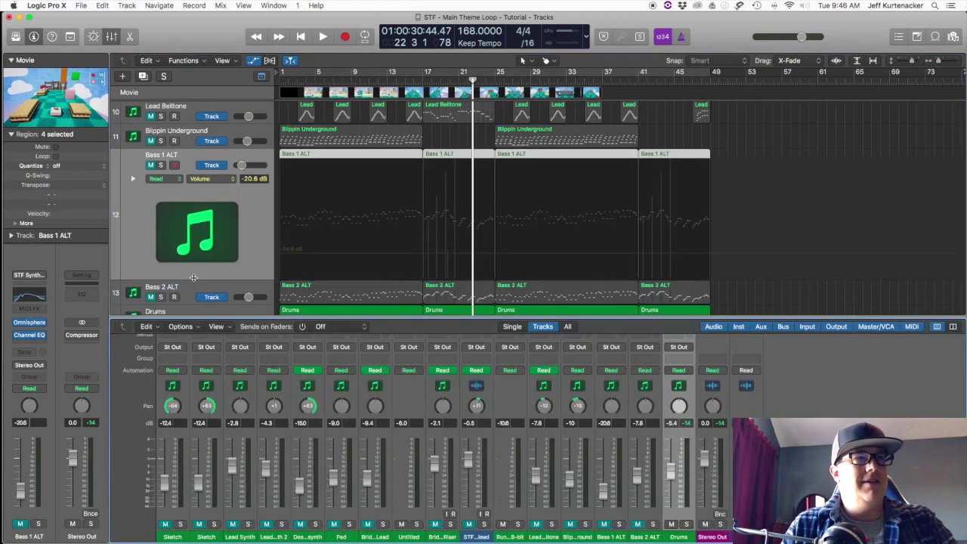
{"action": "key", "text": "x"}
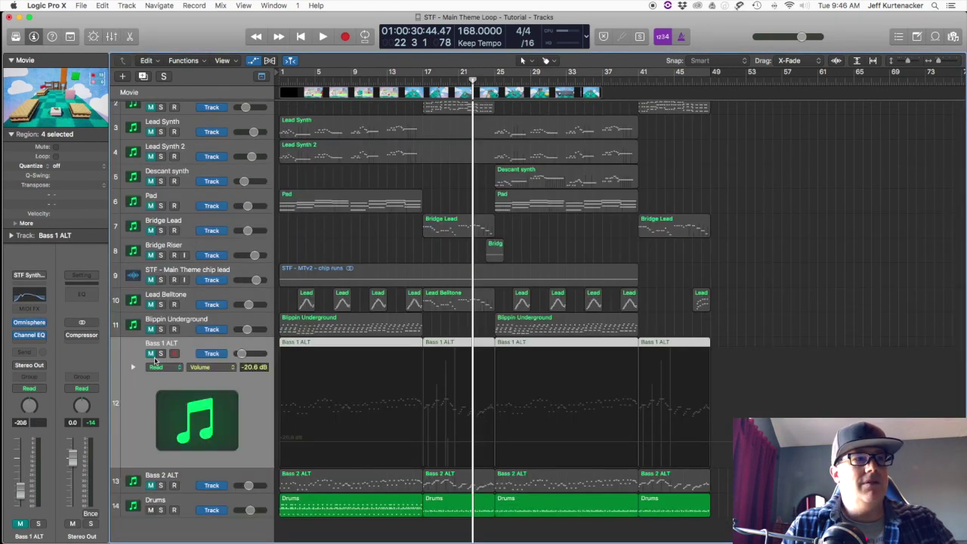
{"action": "left_click", "coordinate": [150, 353]}
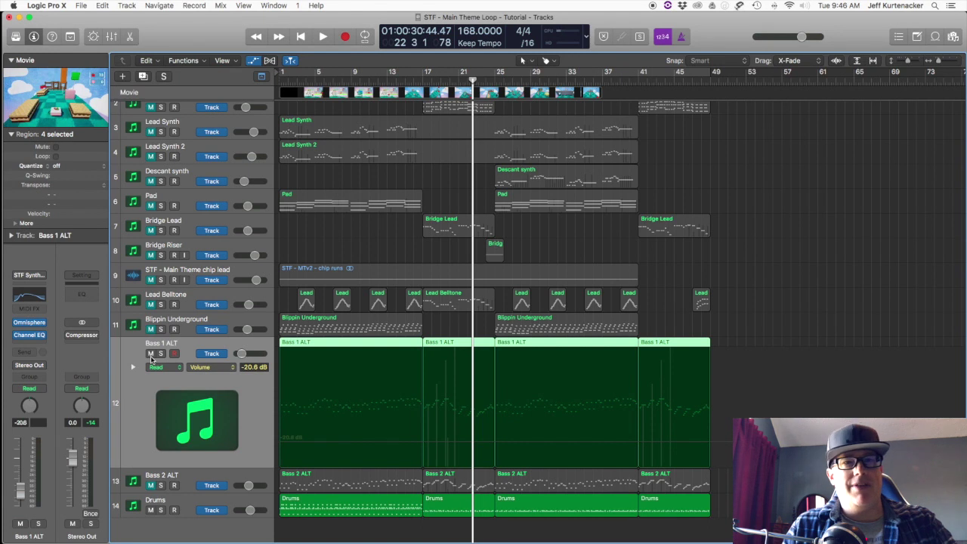
Step: Play from bar 1 with drums and Bass 1 ALT, selecting Drums then Bass 1 ALT
{"action": "key", "text": "Return"}
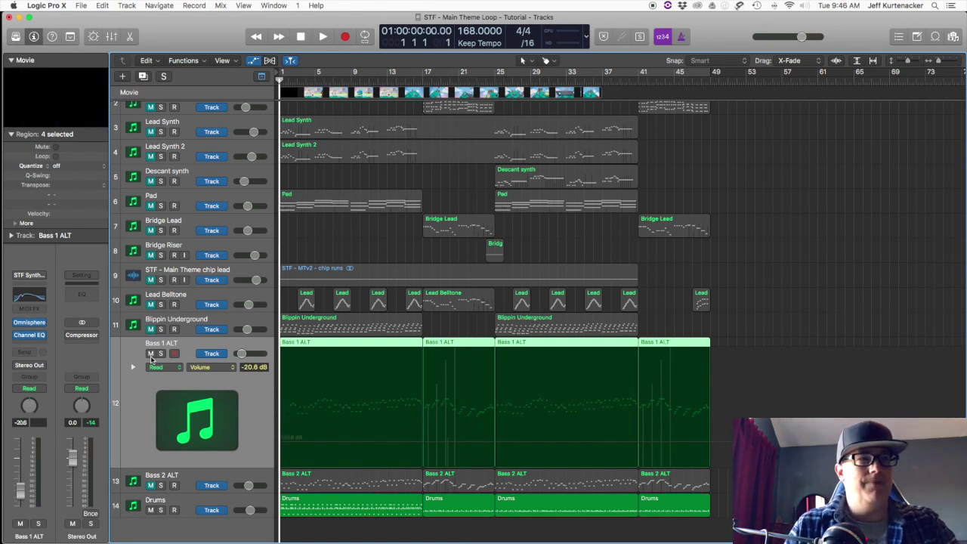
{"action": "key", "text": "space"}
{"action": "left_click", "coordinate": [141, 512]}
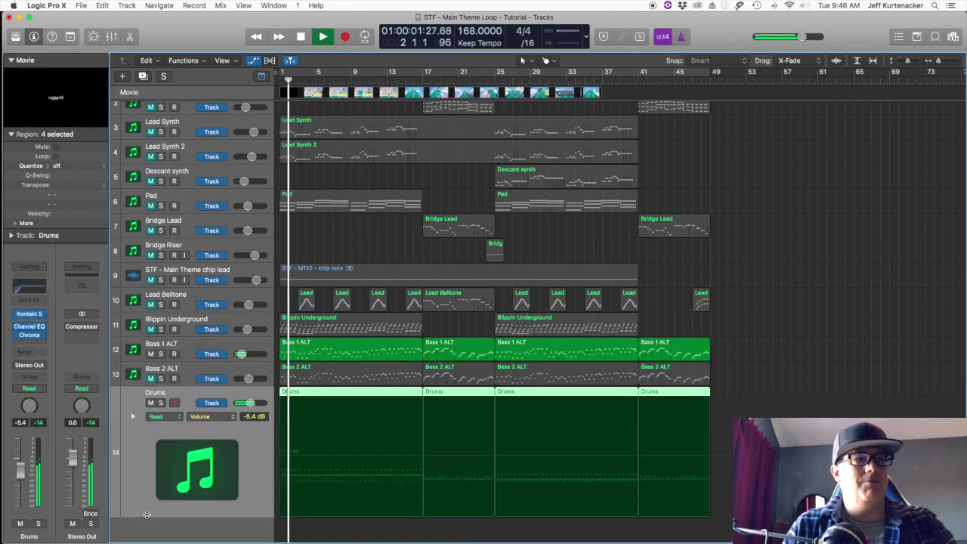
{"action": "left_click", "coordinate": [188, 348]}
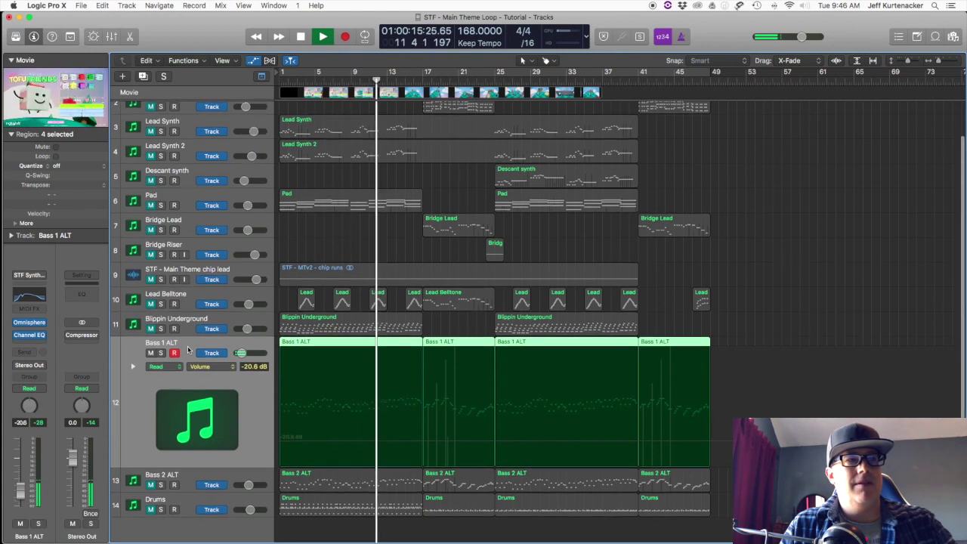
Step: Stop, select Bass 2 ALT, mute Bass 1 ALT and replay from bar 1
{"action": "key", "text": "space"}
{"action": "left_click", "coordinate": [150, 487]}
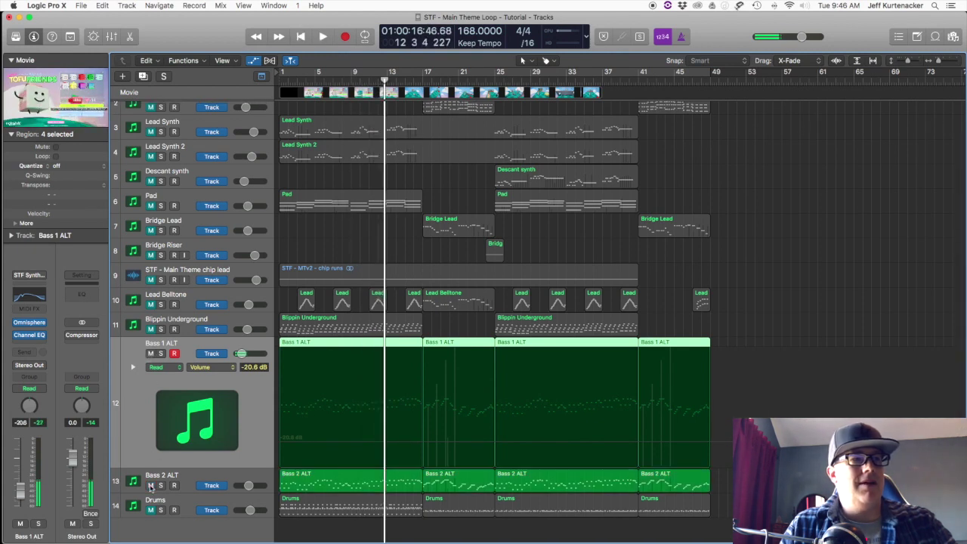
{"action": "left_click", "coordinate": [151, 352]}
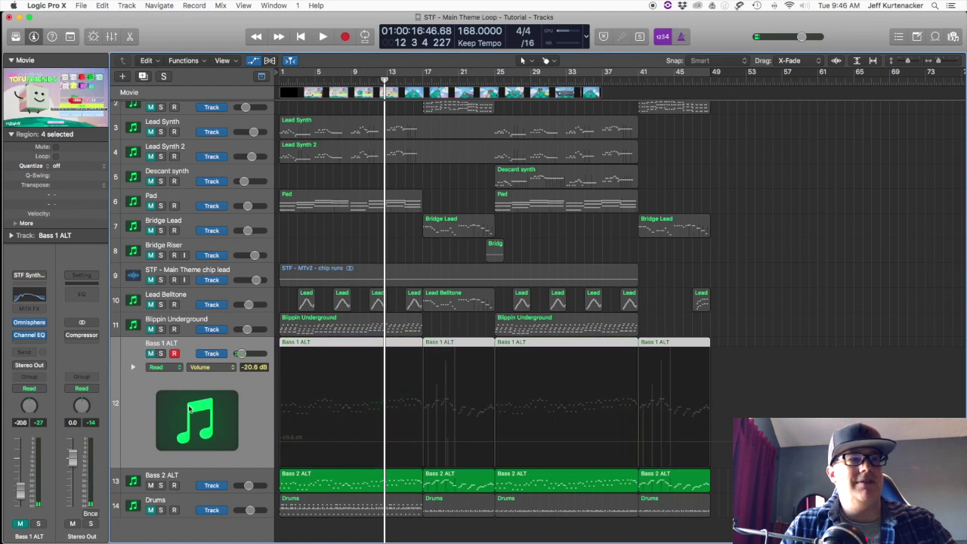
{"action": "key", "text": "Return"}
{"action": "key", "text": "space"}
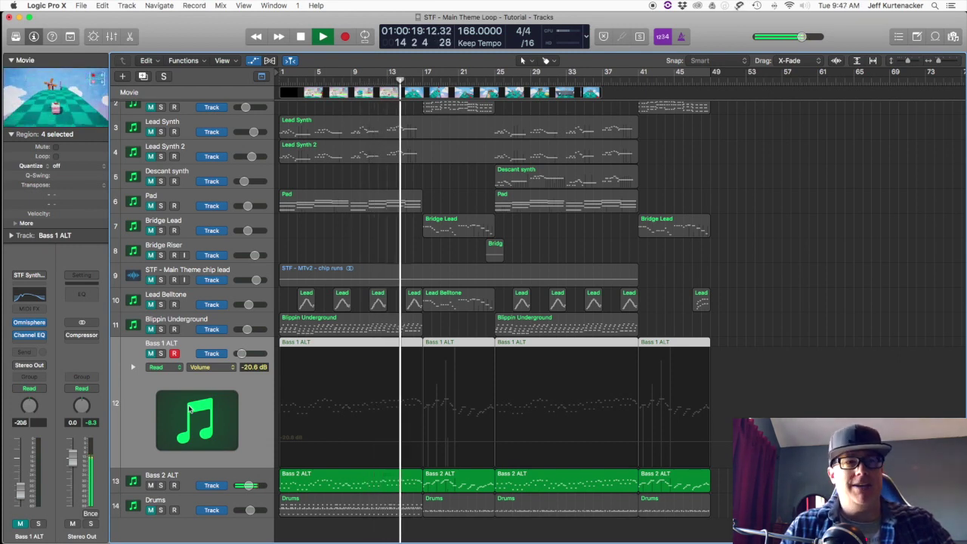
Step: Stop, unmute Bass 1 ALT and replay from bar 1 with both basses and drums
{"action": "key", "text": "space"}
{"action": "left_click", "coordinate": [150, 354]}
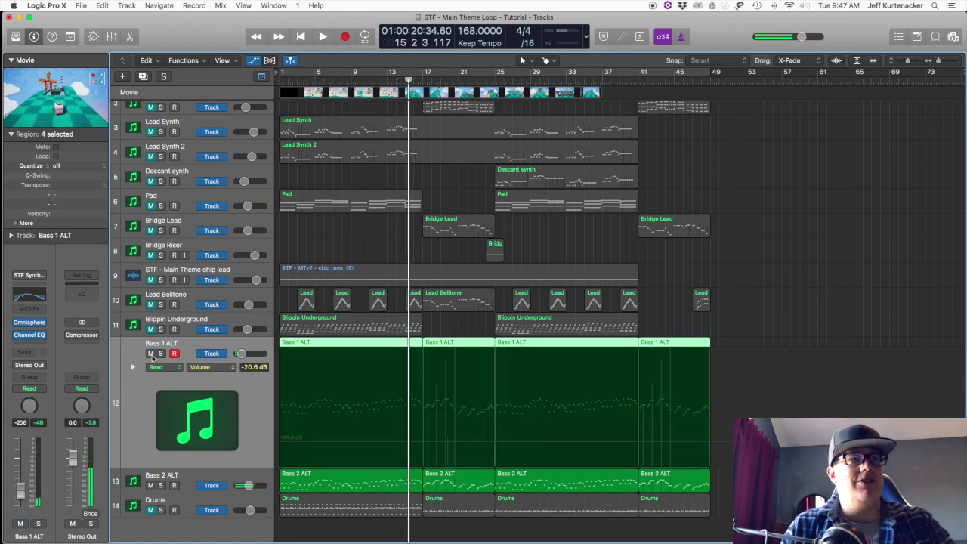
{"action": "key", "text": "Return"}
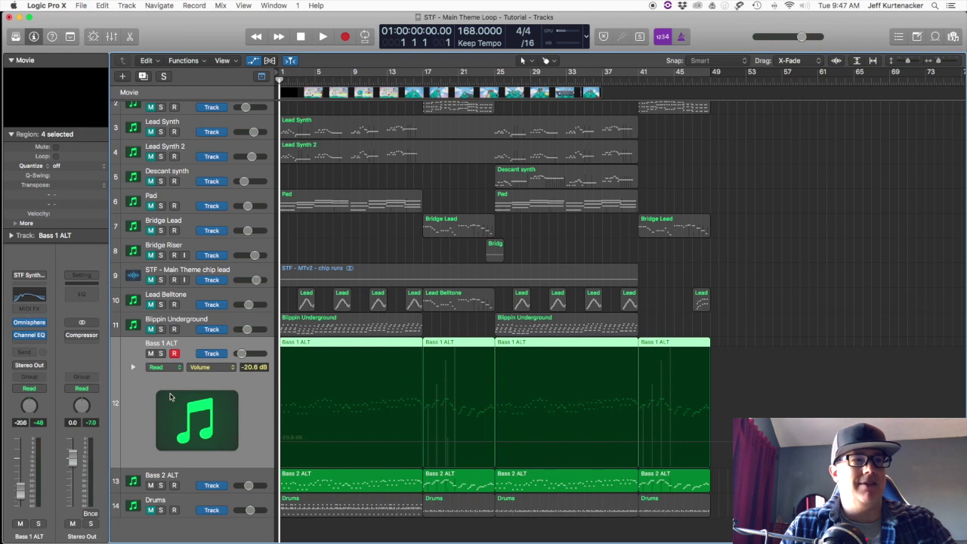
{"action": "key", "text": "space"}
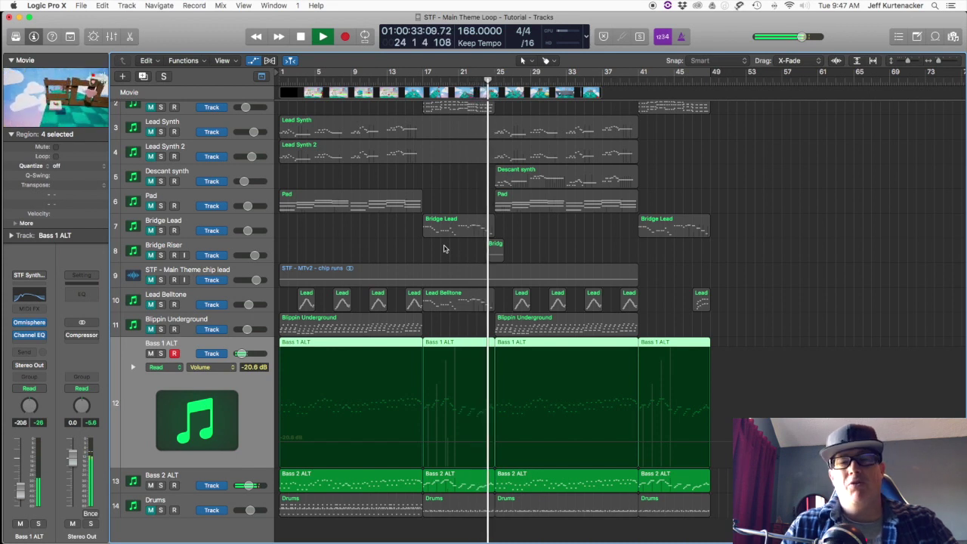
Step: Reselect the four Bass 1 ALT regions and open all their notes in the note editor
{"action": "key", "text": "space"}
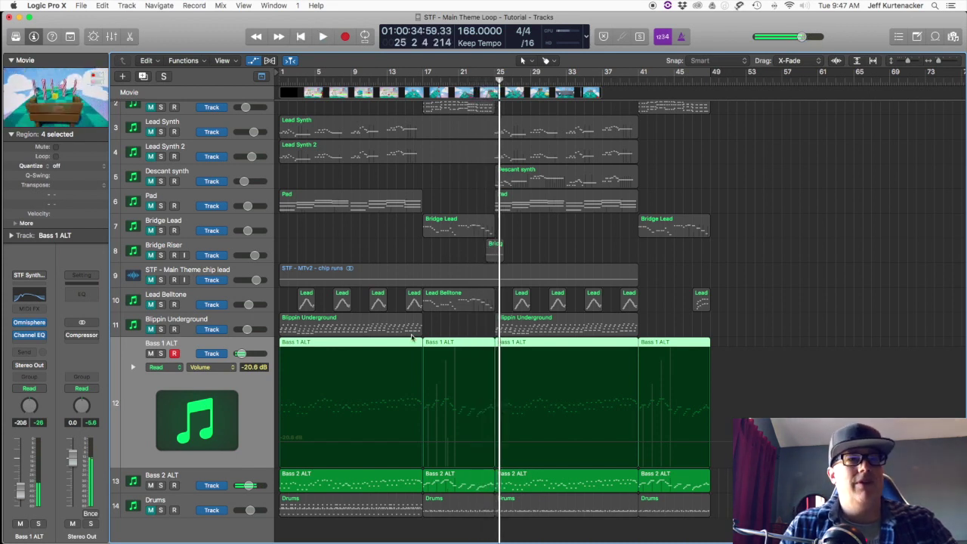
{"action": "left_click", "coordinate": [446, 326]}
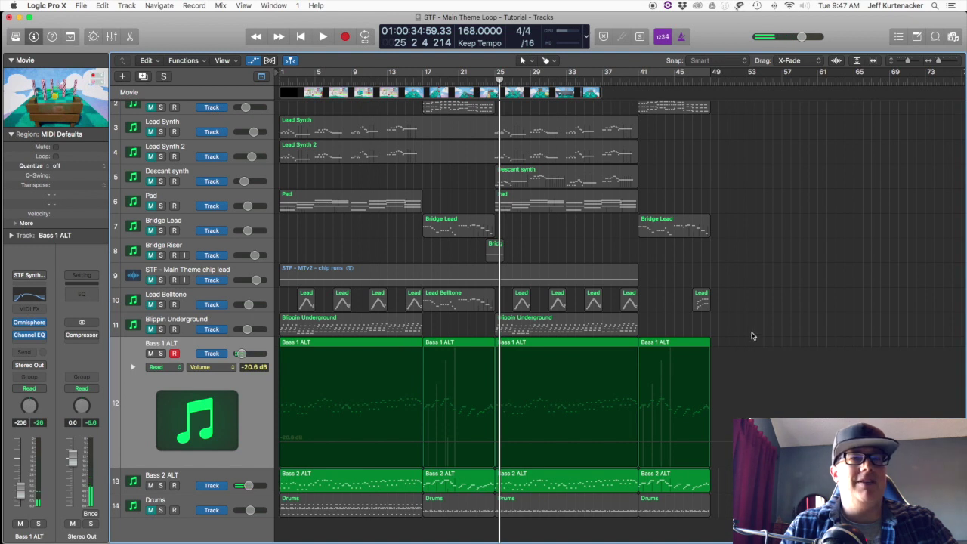
{"action": "left_click_drag", "start_coordinate": [748, 344], "coordinate": [352, 378]}
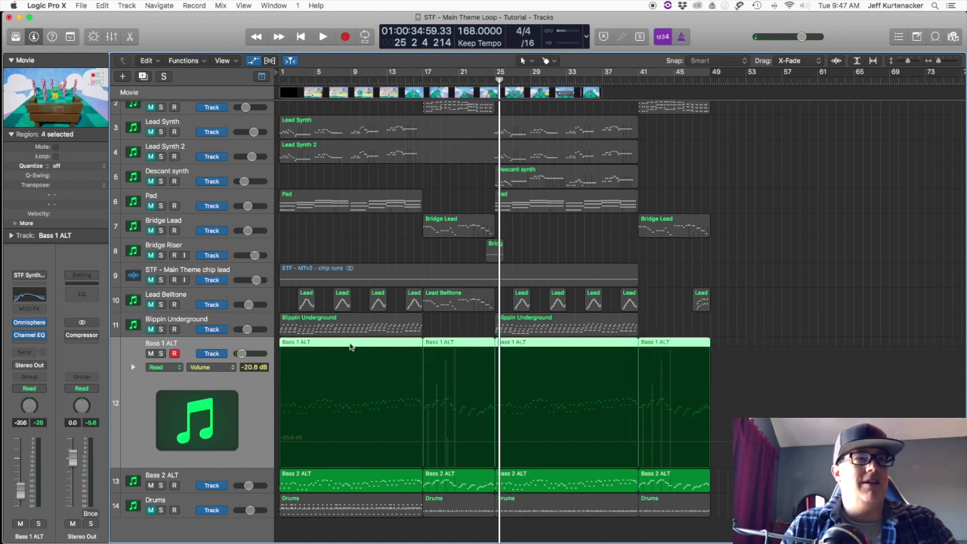
{"action": "double_click", "coordinate": [351, 343]}
{"action": "left_click", "coordinate": [266, 404]}
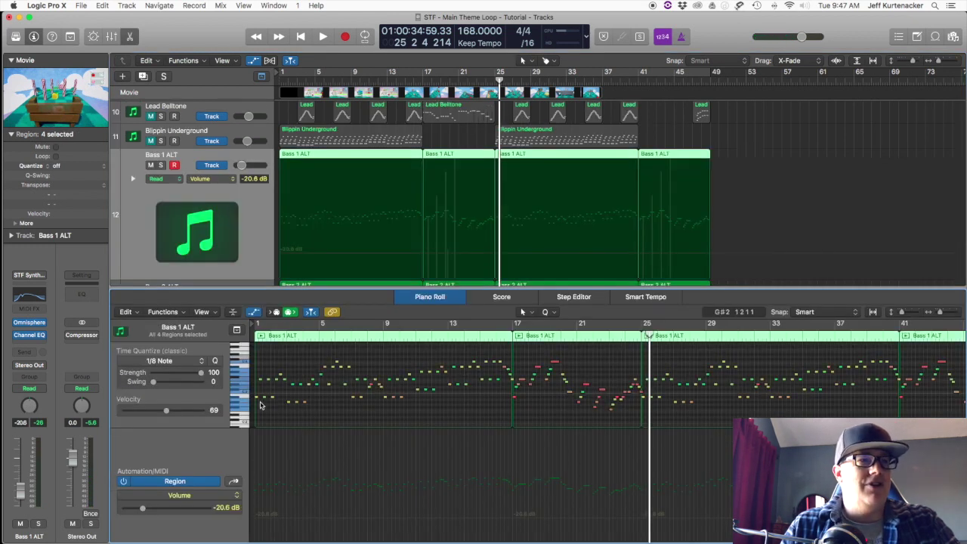
Step: Audition the bass line from bar 1, then bar 5, then bar 9
{"action": "key", "text": "Return"}
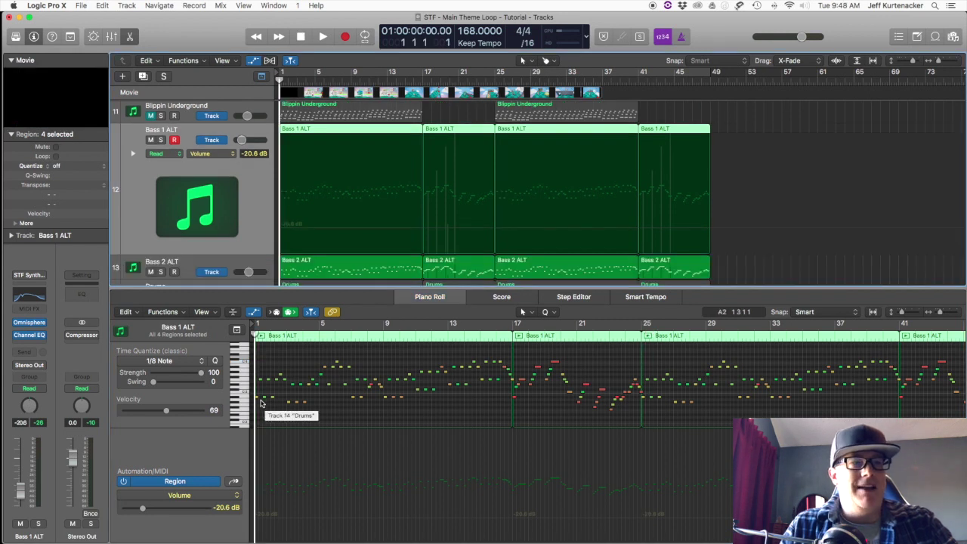
{"action": "key", "text": "space"}
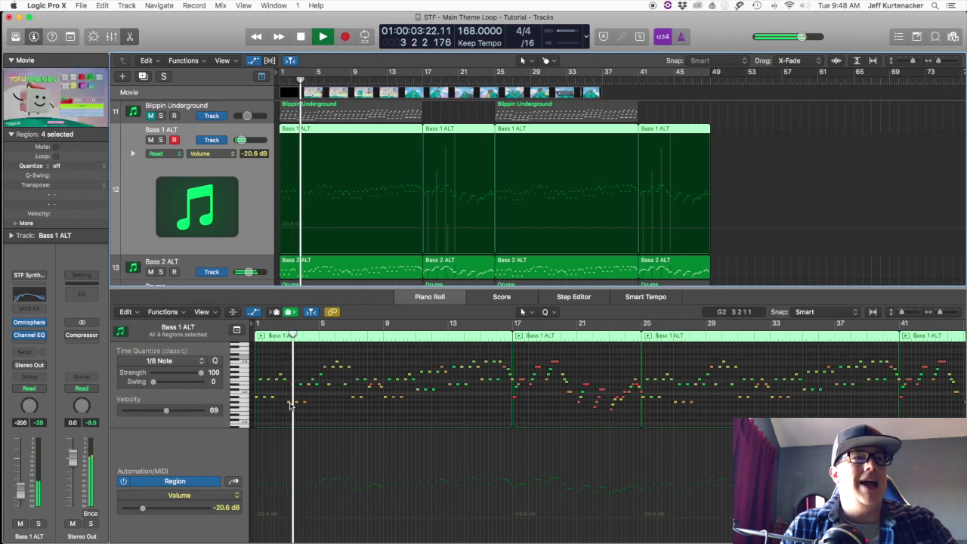
{"action": "key", "text": "space"}
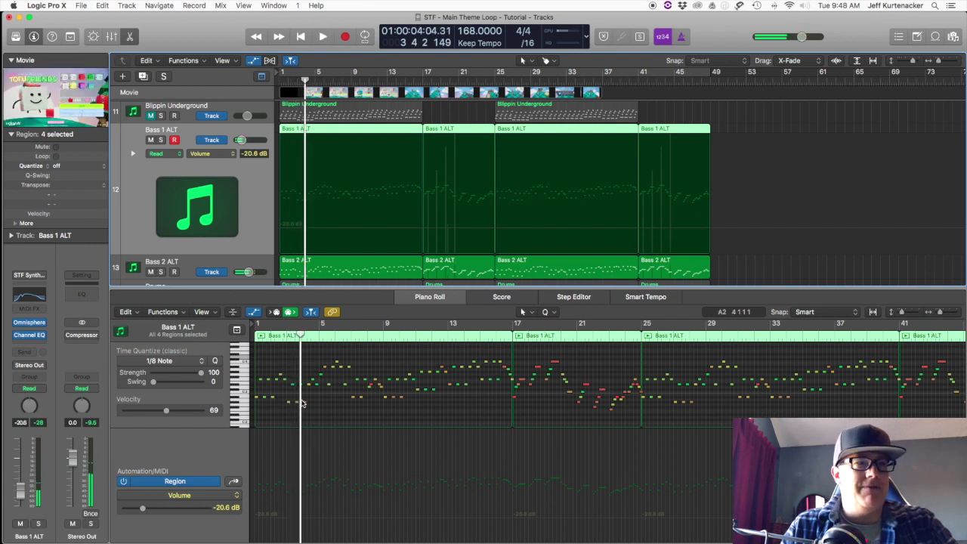
{"action": "left_click", "coordinate": [320, 332]}
{"action": "key", "text": "space"}
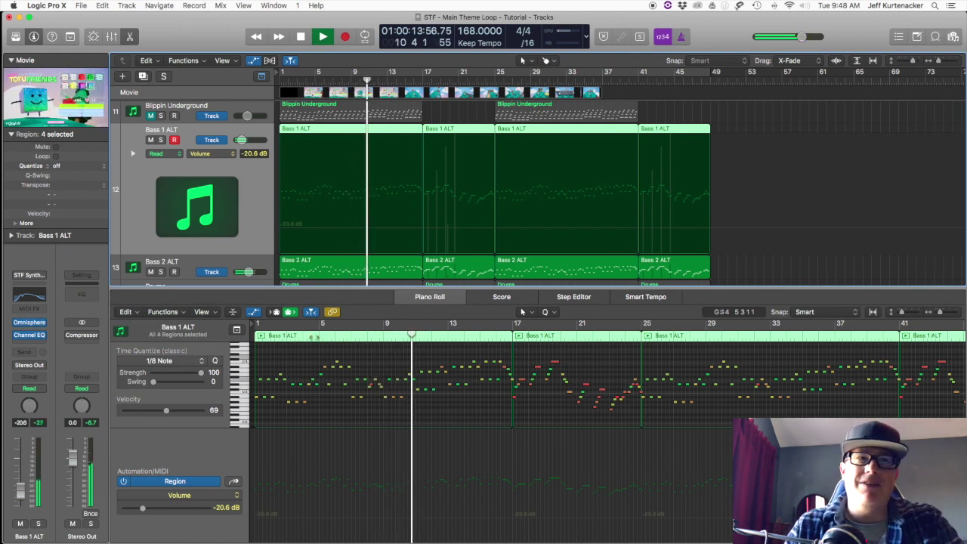
{"action": "left_click", "coordinate": [411, 338]}
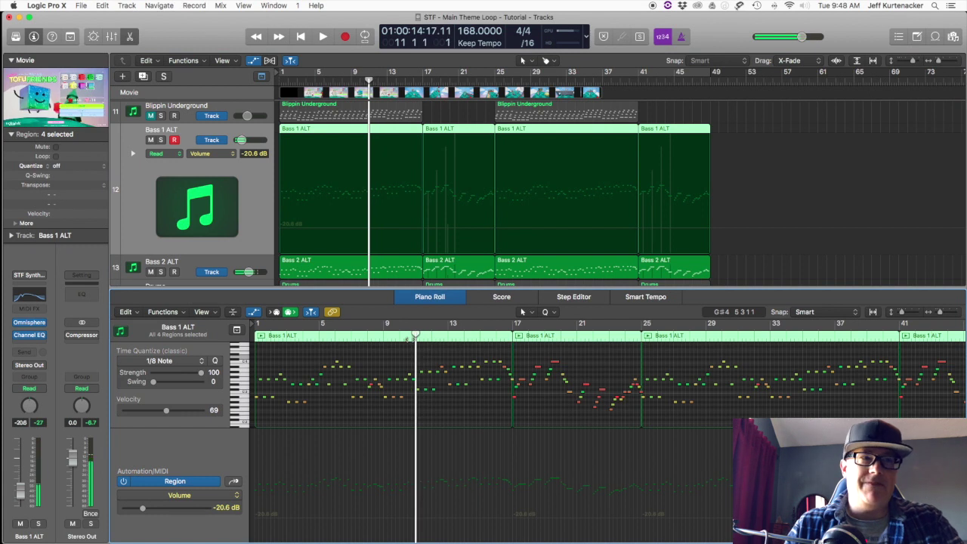
{"action": "left_click", "coordinate": [383, 339]}
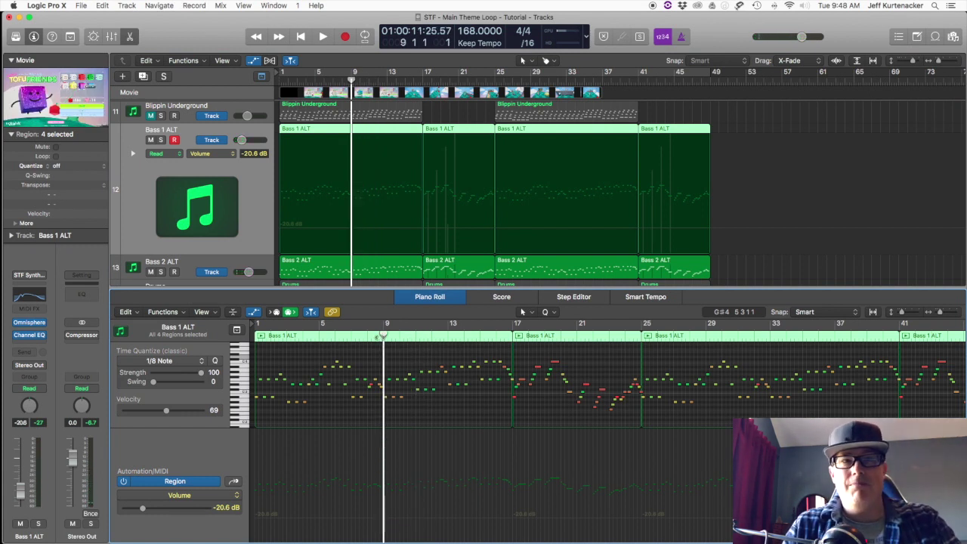
{"action": "key", "text": "space"}
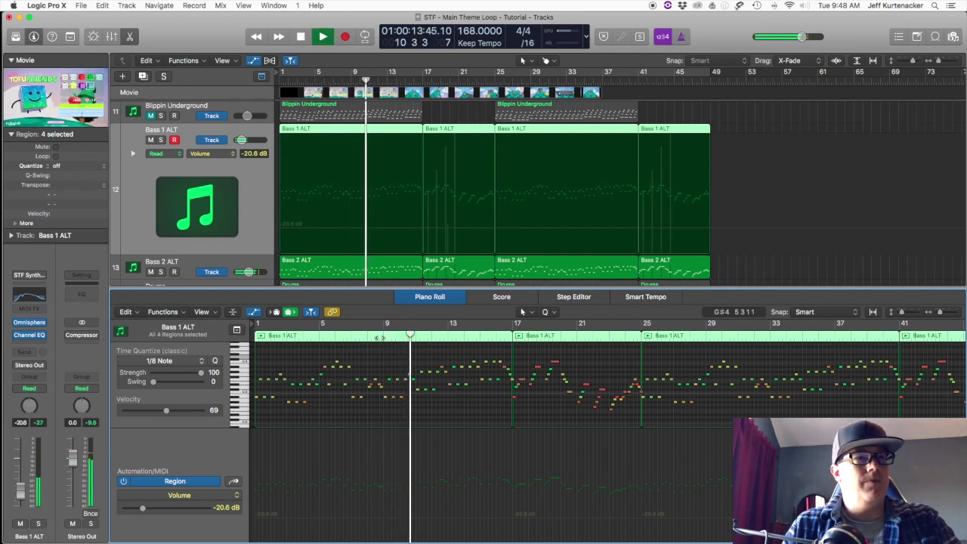
{"action": "key", "text": "space"}
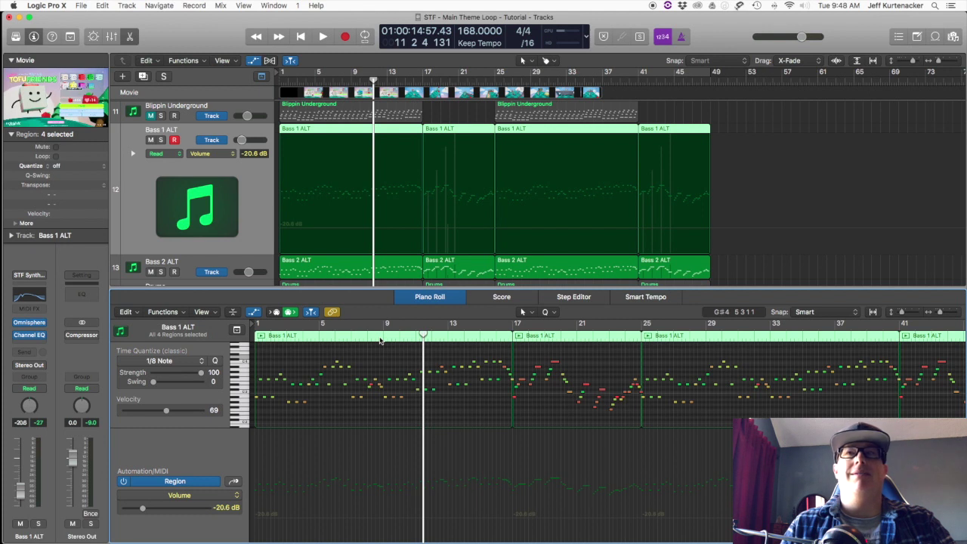
Step: Replay the bass passage from bar 9, then play again from bar 23
{"action": "left_click", "coordinate": [380, 340]}
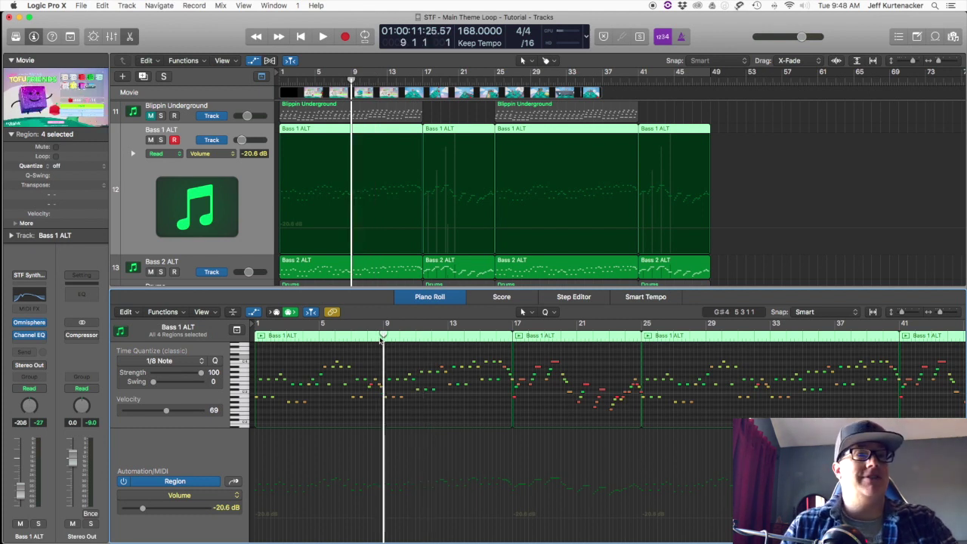
{"action": "key", "text": "space"}
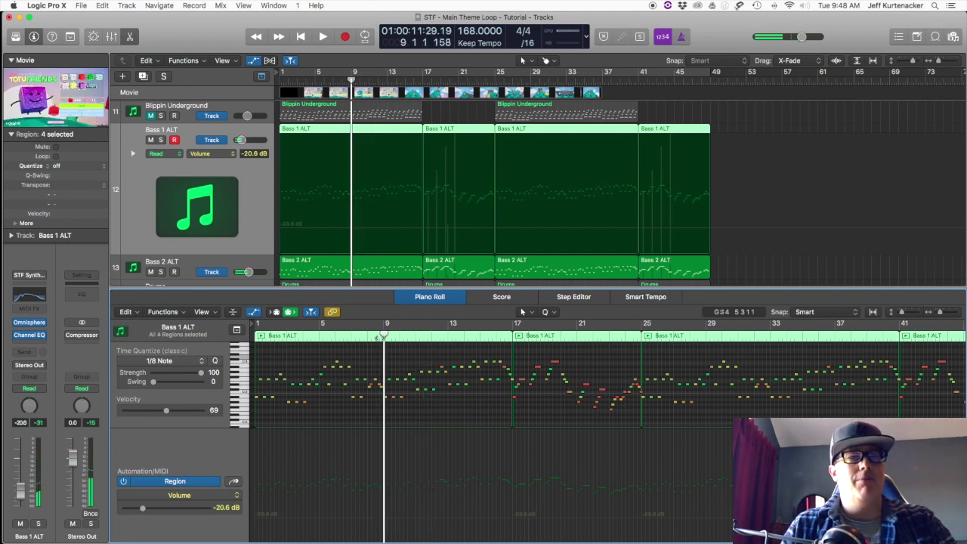
{"action": "key", "text": "space"}
{"action": "key", "text": "space"}
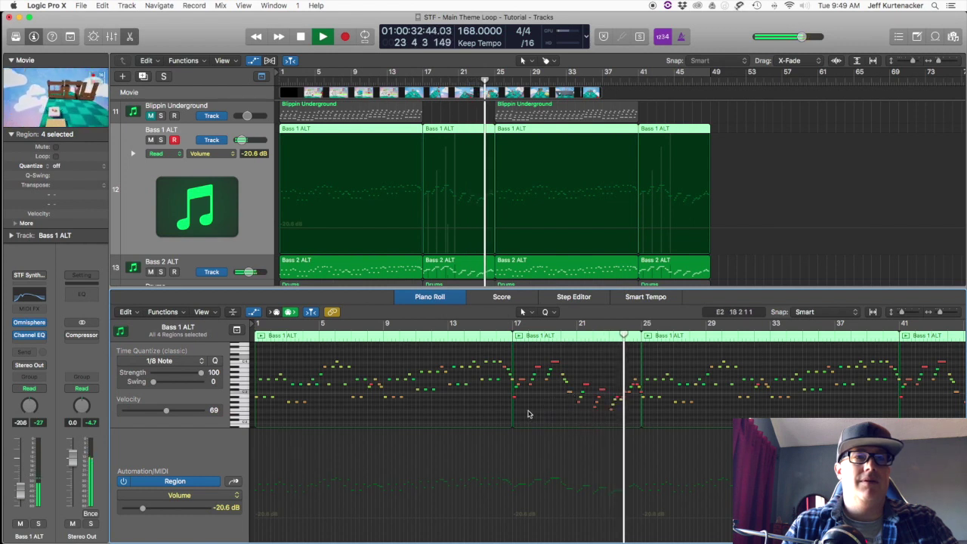
{"action": "key", "text": "space"}
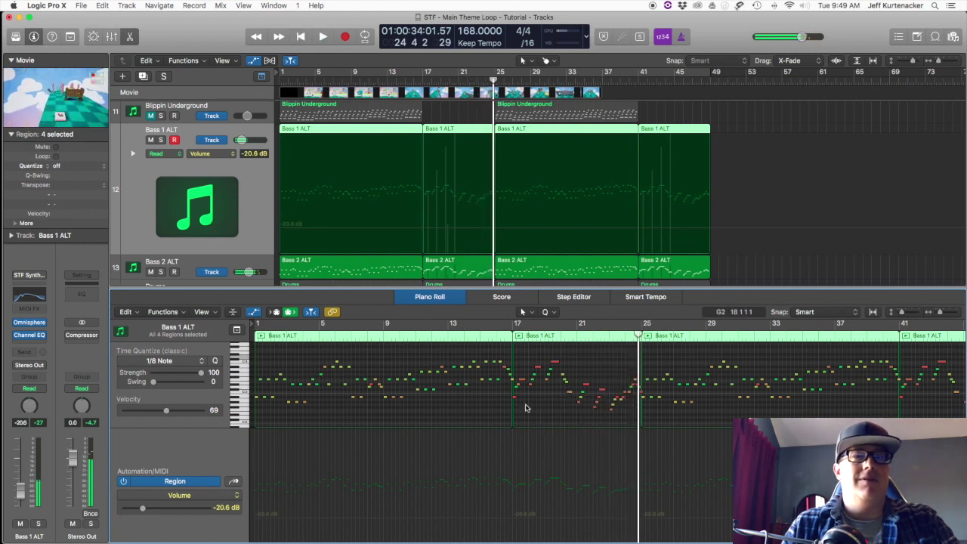
{"action": "left_click", "coordinate": [609, 326]}
{"action": "key", "text": "space"}
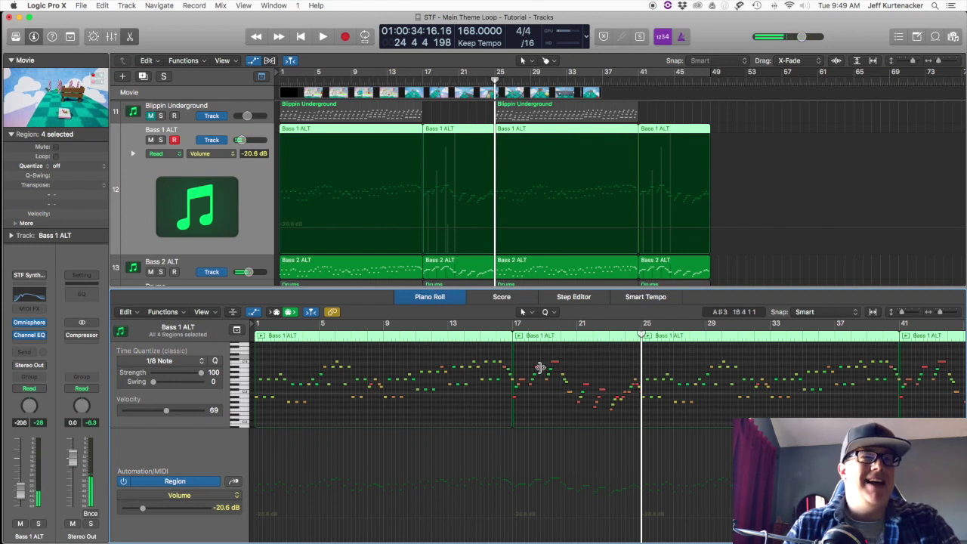
{"action": "mouse_move", "coordinate": [540, 368]}
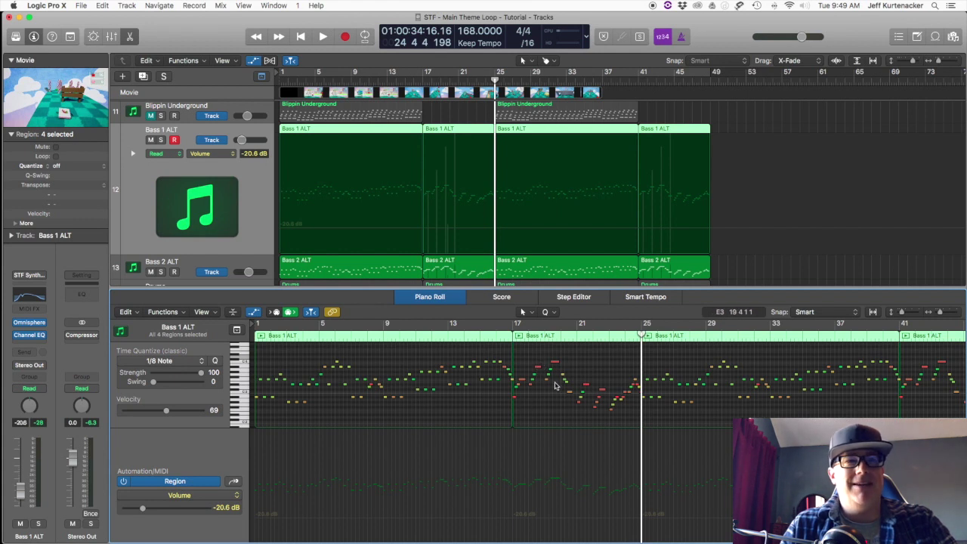
{"action": "left_click", "coordinate": [511, 336]}
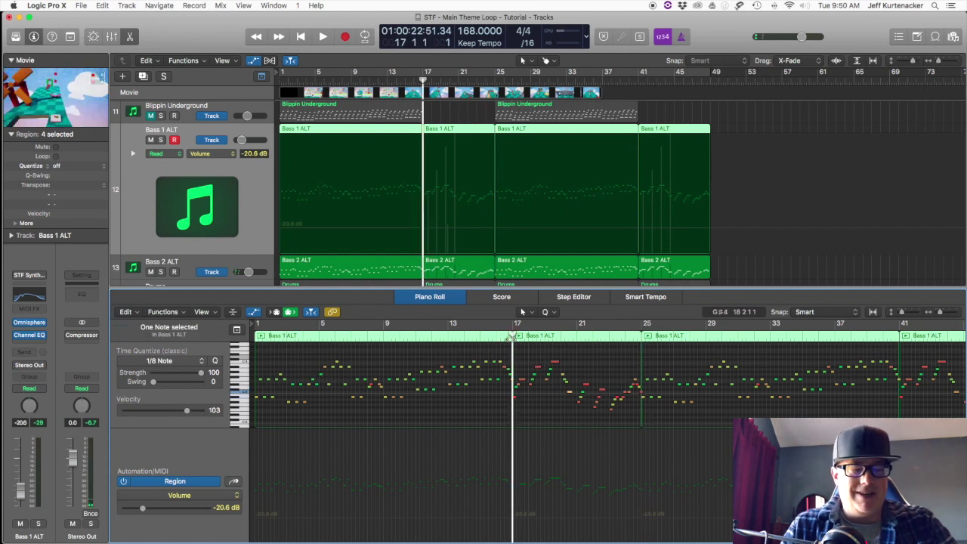
{"action": "key", "text": "space"}
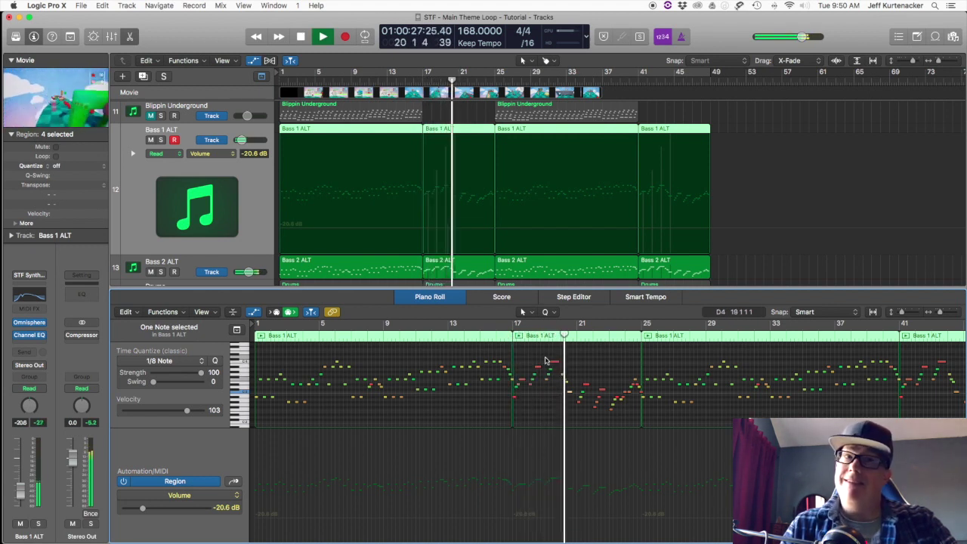
{"action": "key", "text": "space"}
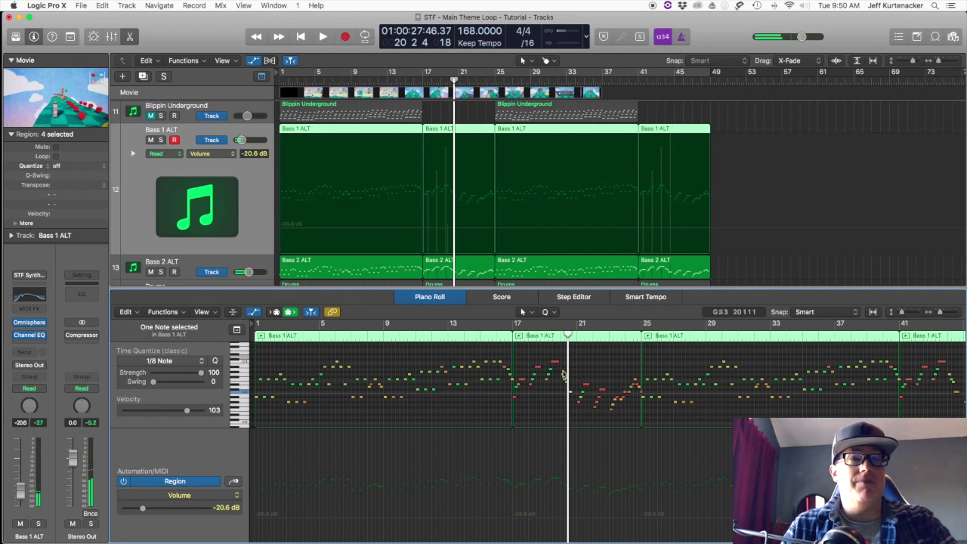
{"action": "left_click", "coordinate": [559, 337]}
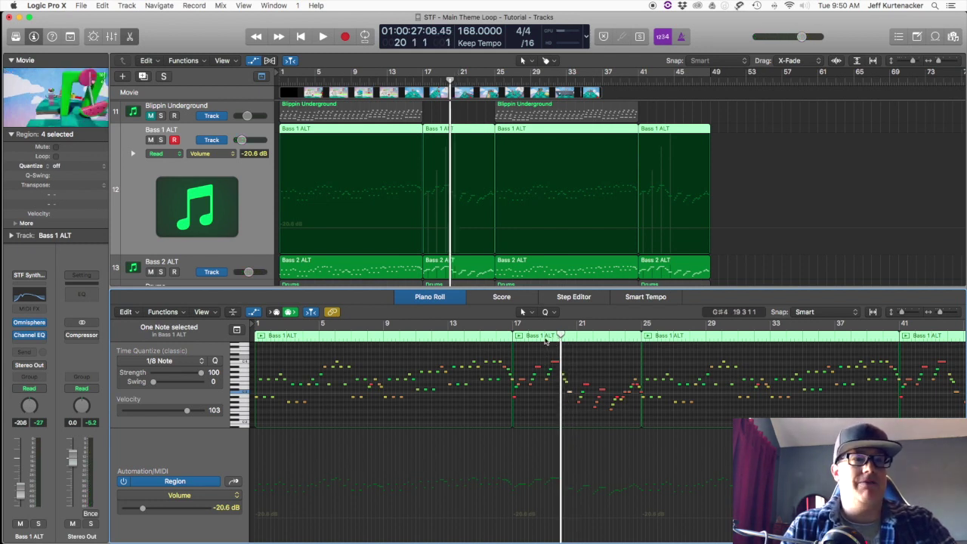
{"action": "left_click", "coordinate": [544, 337]}
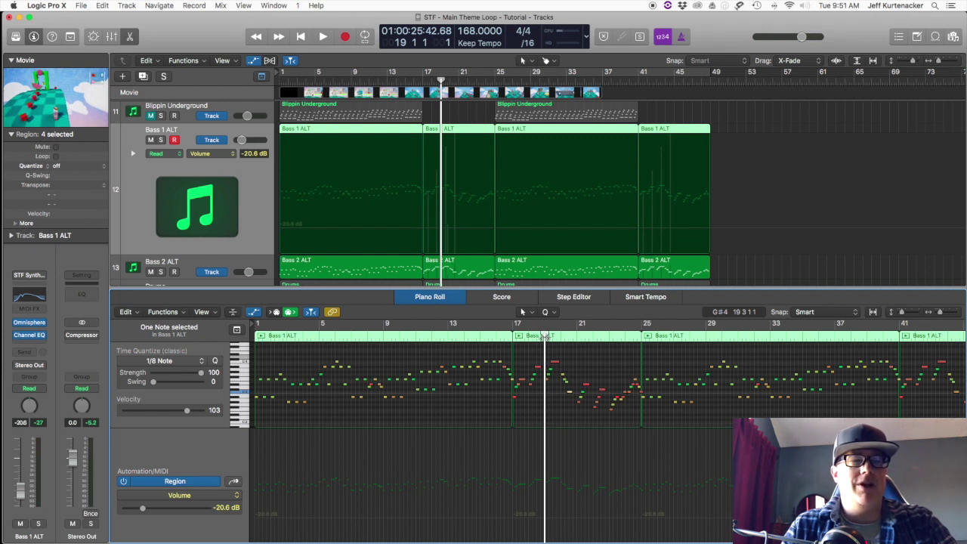
{"action": "key", "text": "space"}
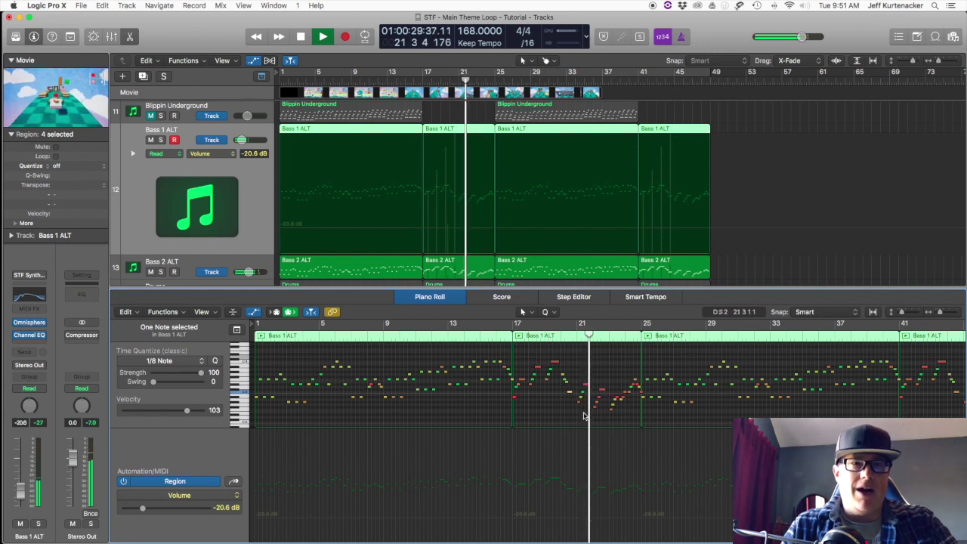
{"action": "key", "text": "space"}
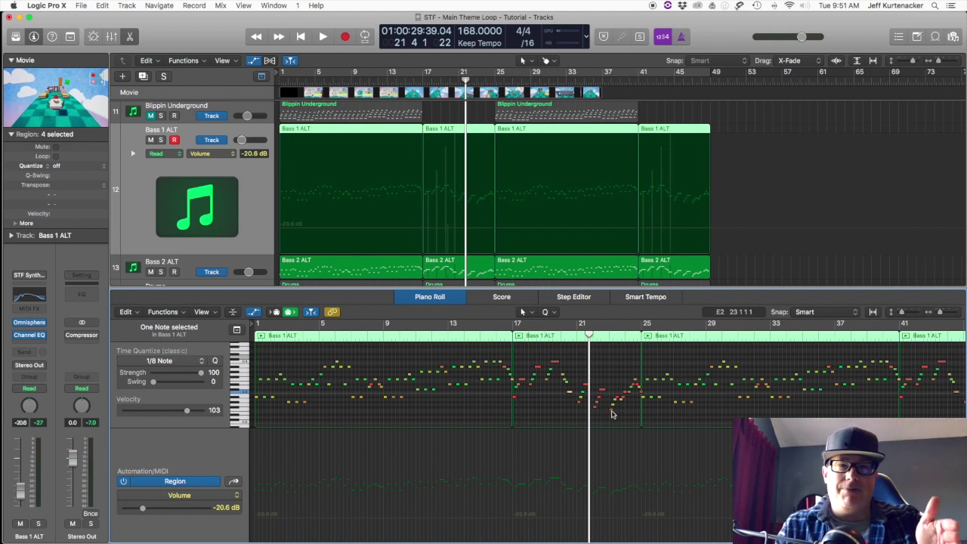
{"action": "left_click", "coordinate": [563, 340]}
{"action": "key", "text": "space"}
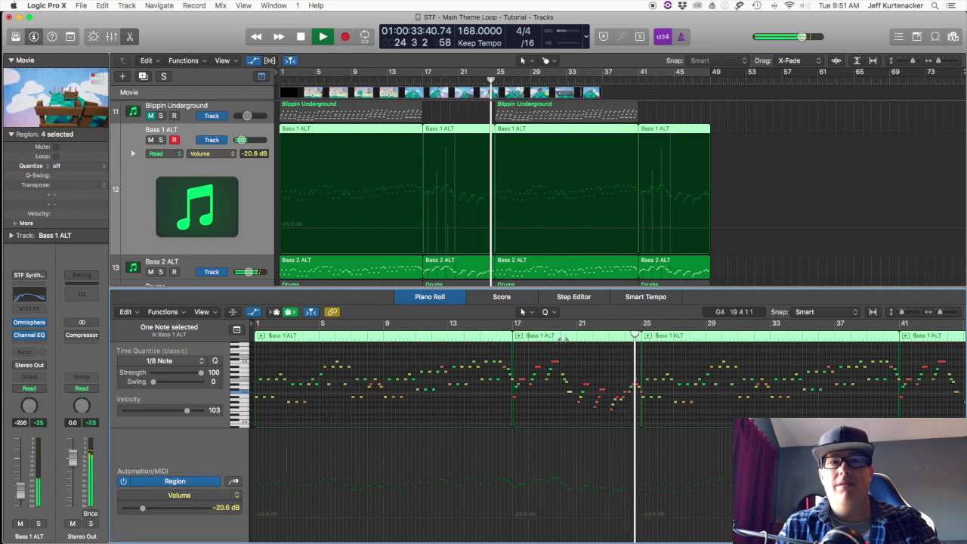
{"action": "key", "text": "space"}
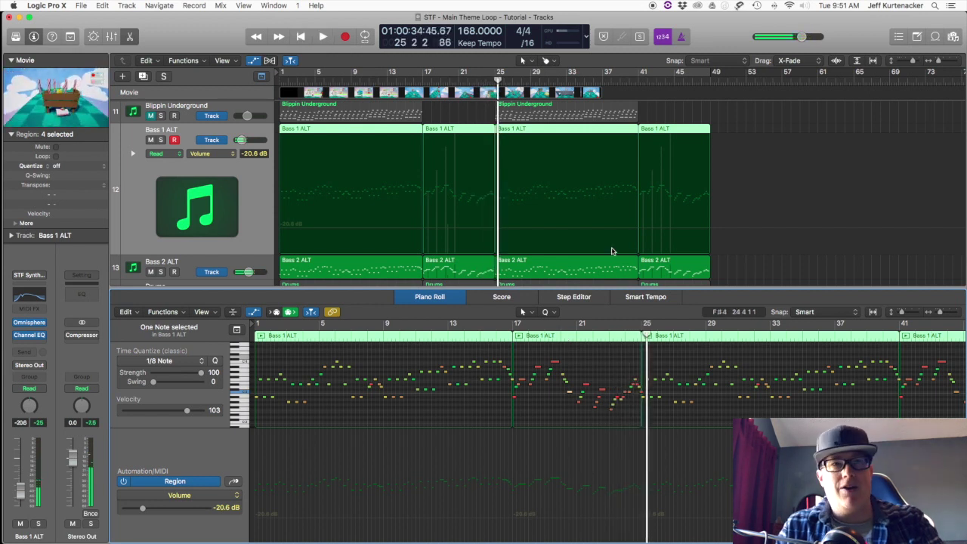
{"action": "scroll", "coordinate": [510, 221], "scroll_direction": "down", "scroll_amount": 2}
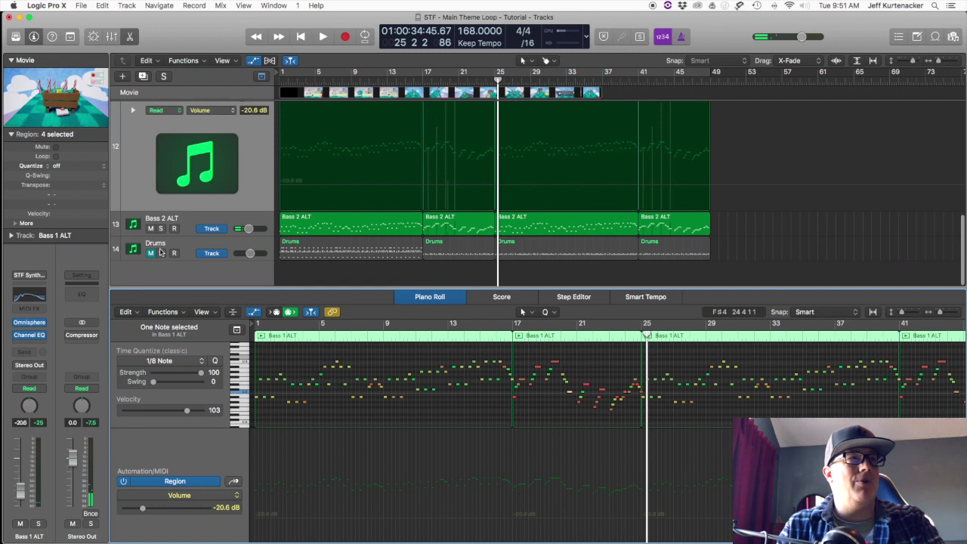
Step: Play the song from bar 1 and stop at bar 4
{"action": "scroll", "coordinate": [153, 254], "scroll_direction": "up", "scroll_amount": 5}
{"action": "scroll", "coordinate": [152, 254], "scroll_direction": "up", "scroll_amount": 2}
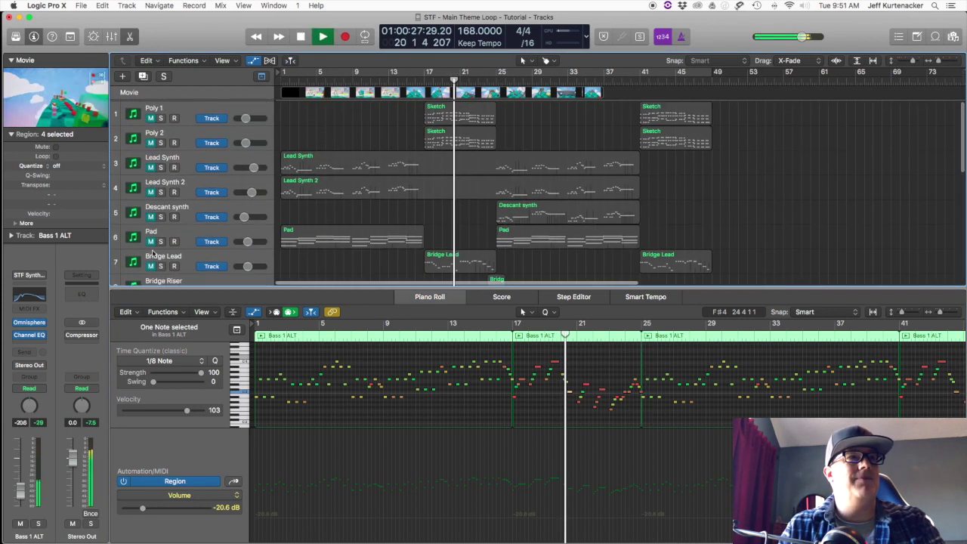
{"action": "key", "text": "Return"}
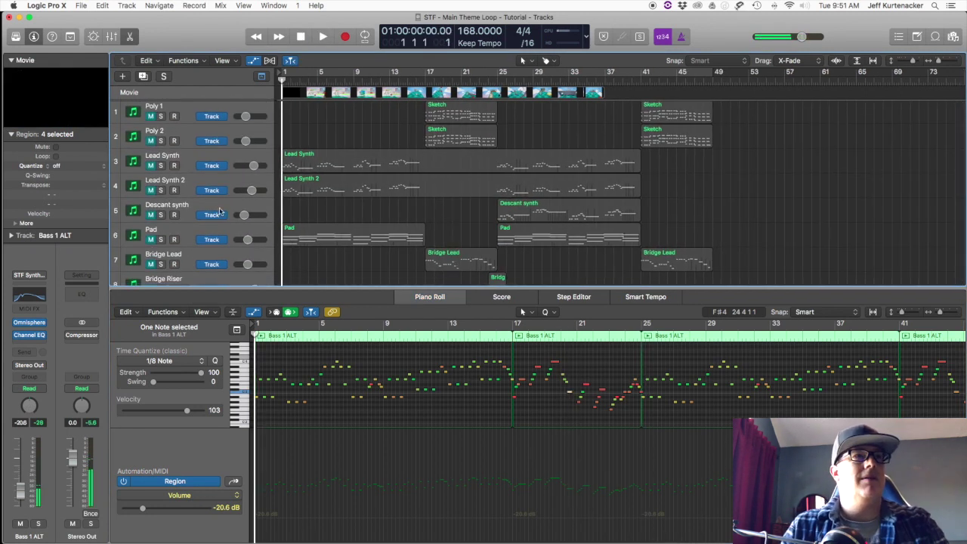
{"action": "key", "text": "space"}
{"action": "scroll", "coordinate": [296, 200], "scroll_direction": "down", "scroll_amount": 8}
{"action": "scroll", "coordinate": [296, 199], "scroll_direction": "down", "scroll_amount": 1}
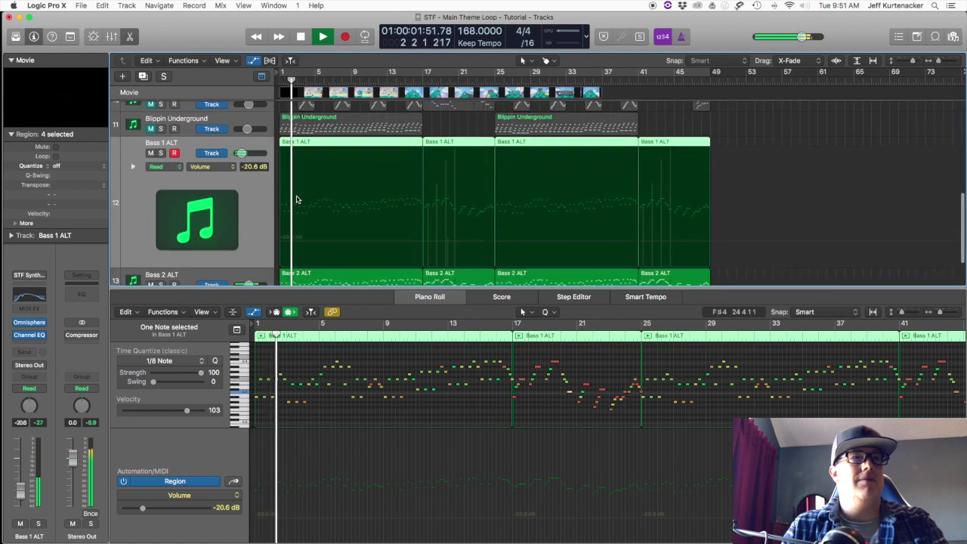
{"action": "scroll", "coordinate": [296, 199], "scroll_direction": "down", "scroll_amount": 2}
{"action": "scroll", "coordinate": [296, 200], "scroll_direction": "up", "scroll_amount": 1}
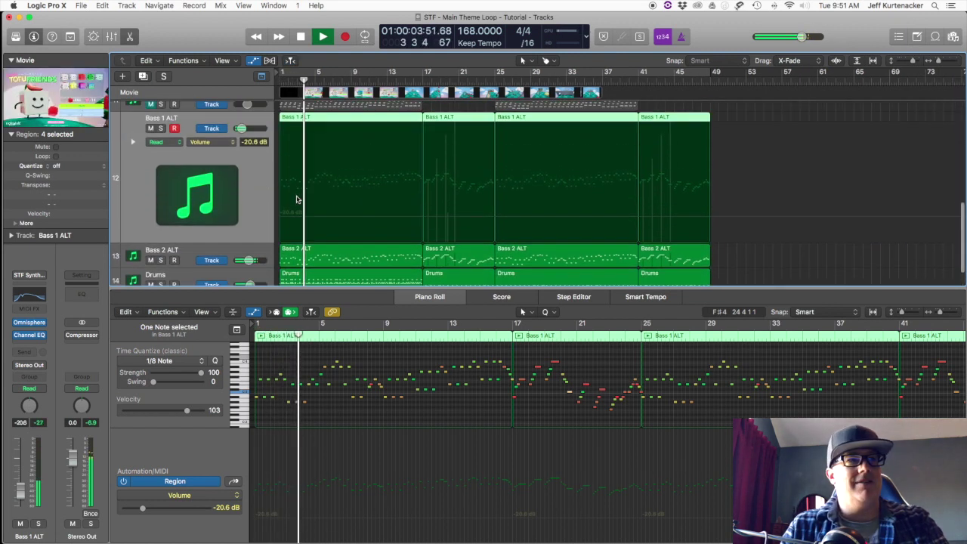
{"action": "scroll", "coordinate": [296, 199], "scroll_direction": "up", "scroll_amount": 3}
{"action": "key", "text": "space"}
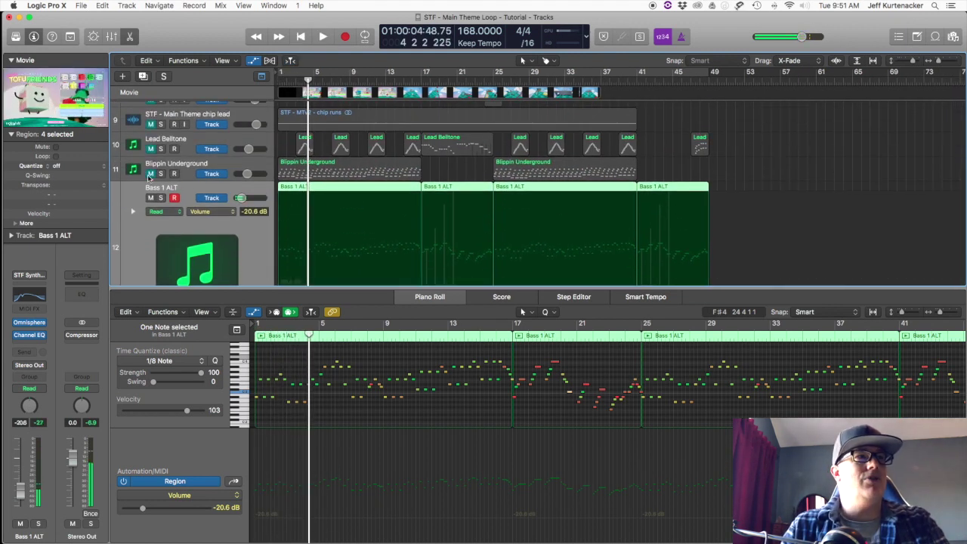
Step: Unmute and solo Blippin Underground, then play from the start of the song
{"action": "left_click", "coordinate": [150, 174]}
{"action": "left_click", "coordinate": [160, 174]}
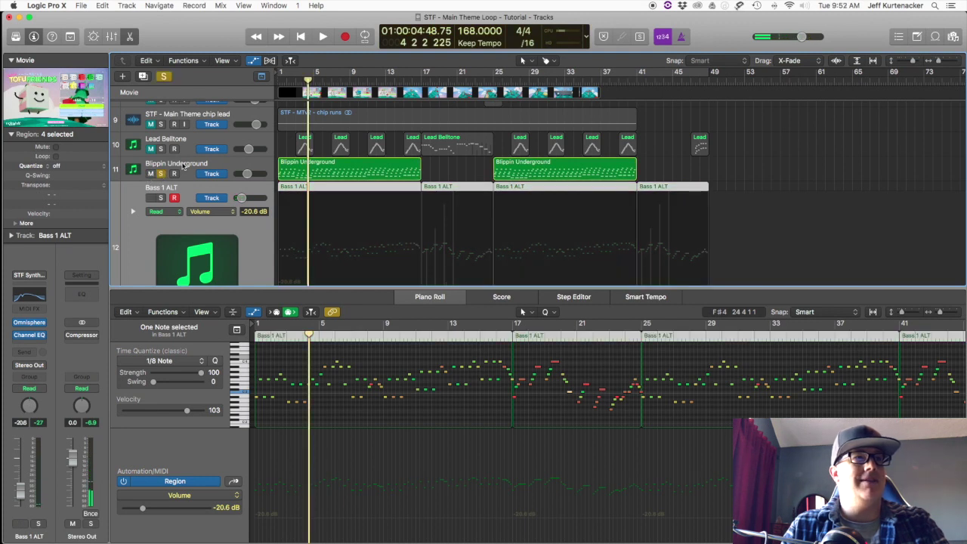
{"action": "key", "text": "Return"}
{"action": "key", "text": "space"}
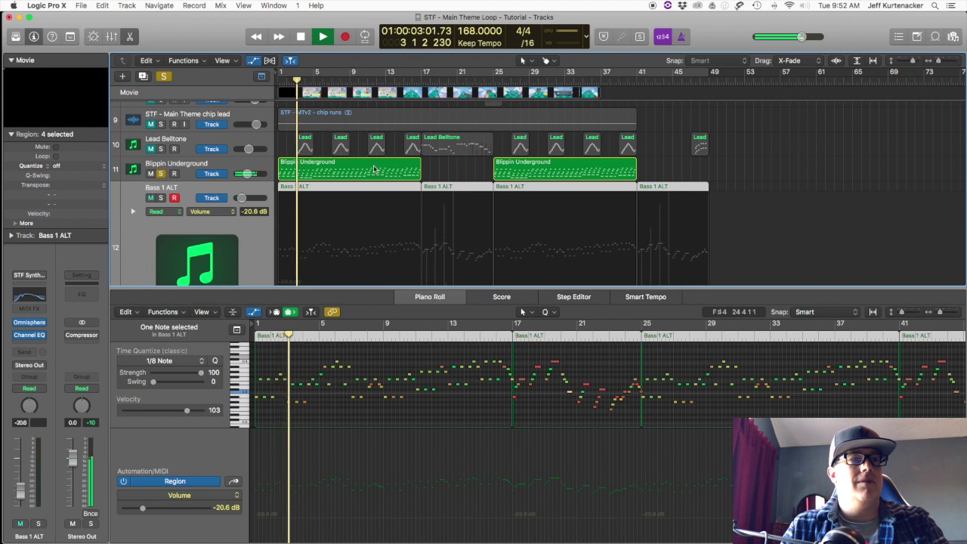
Step: Open the first Blippin Underground region in a taller, zoomed note editor, then stop near bar 13
{"action": "left_click", "coordinate": [406, 170]}
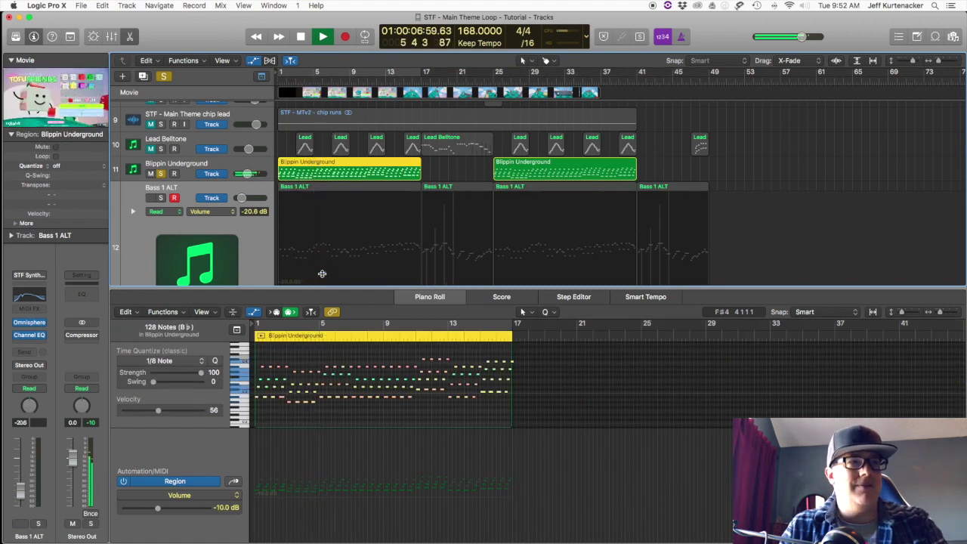
{"action": "left_click_drag", "start_coordinate": [322, 273], "coordinate": [322, 168]}
{"action": "left_click", "coordinate": [535, 252]}
{"action": "key", "text": "super+Right"}
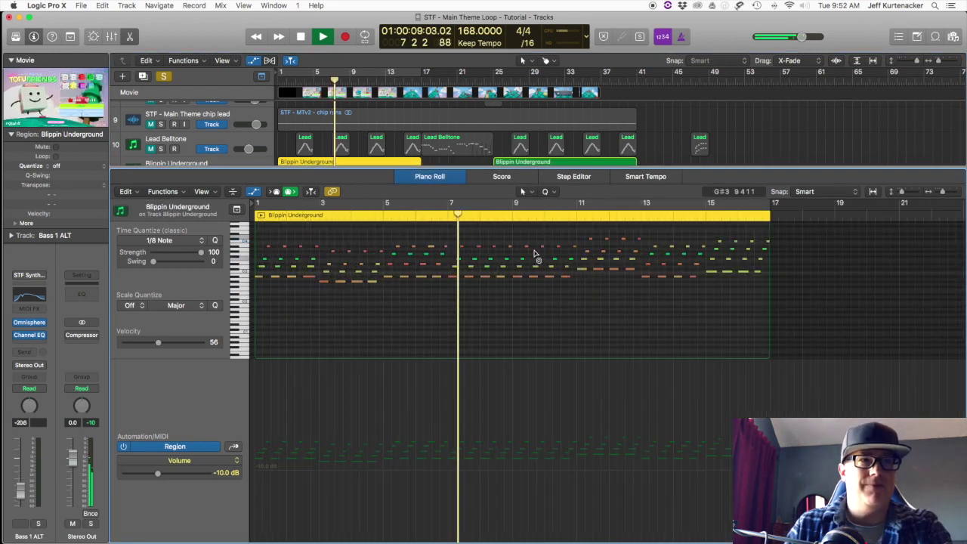
{"action": "scroll", "coordinate": [529, 298], "scroll_direction": "down", "scroll_amount": 2}
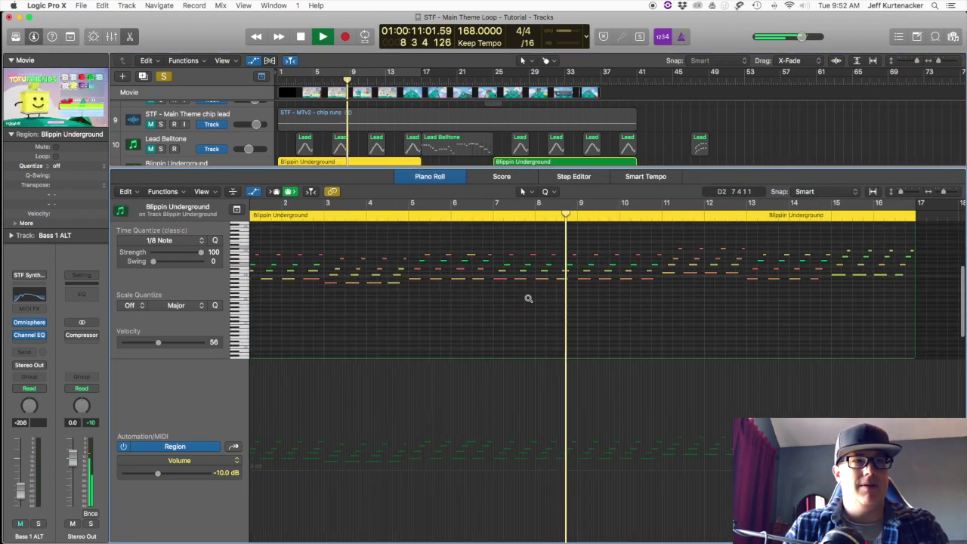
{"action": "scroll", "coordinate": [529, 298], "scroll_direction": "down", "scroll_amount": 2}
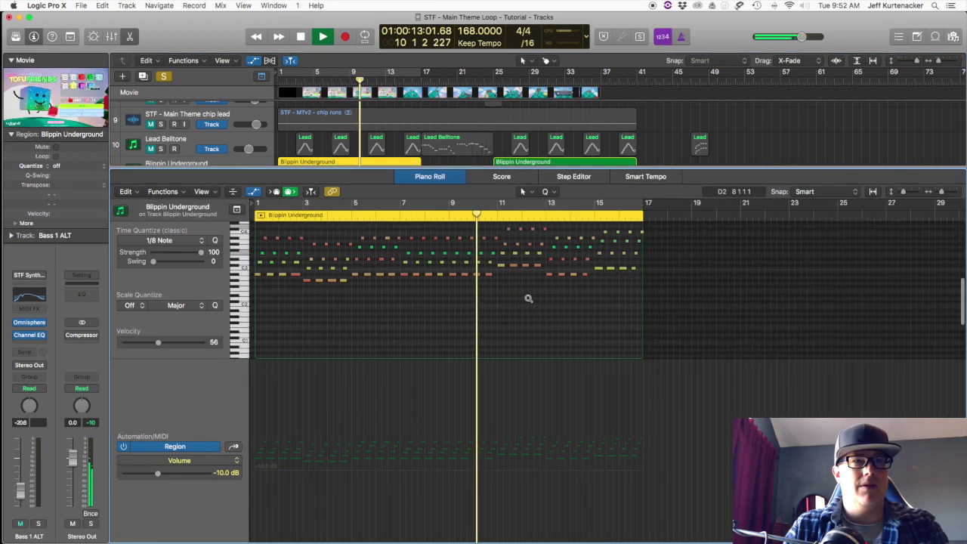
{"action": "scroll", "coordinate": [529, 299], "scroll_direction": "up", "scroll_amount": 3}
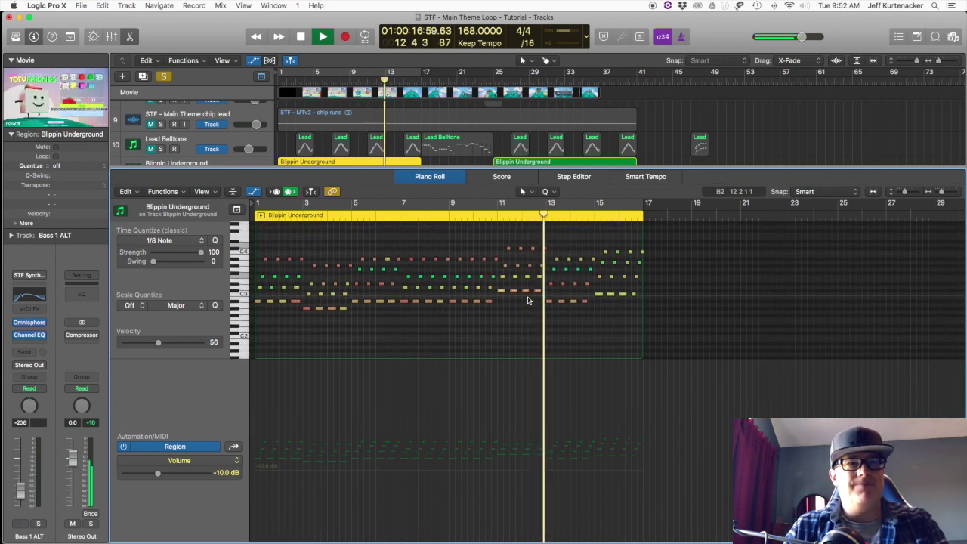
{"action": "key", "text": "space"}
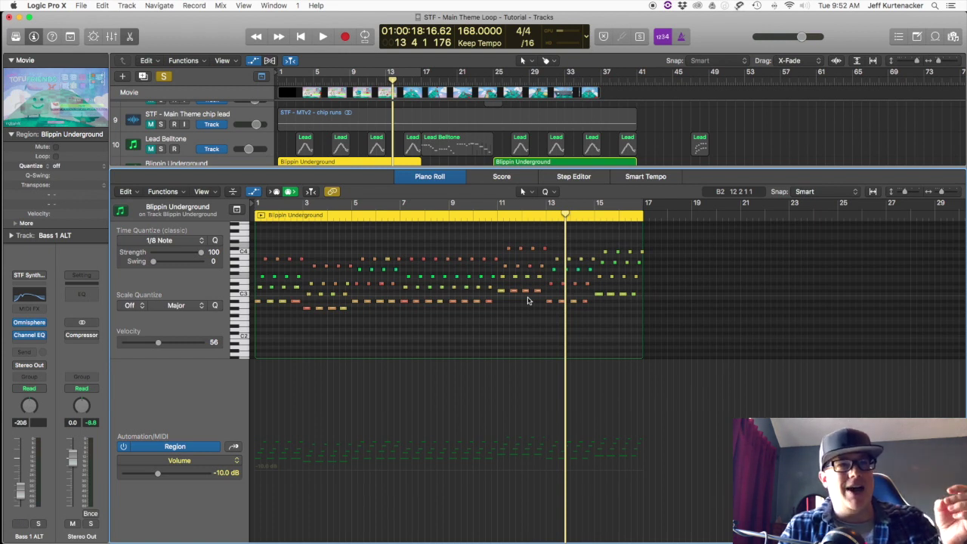
{"action": "key", "text": "ctrl+m"}
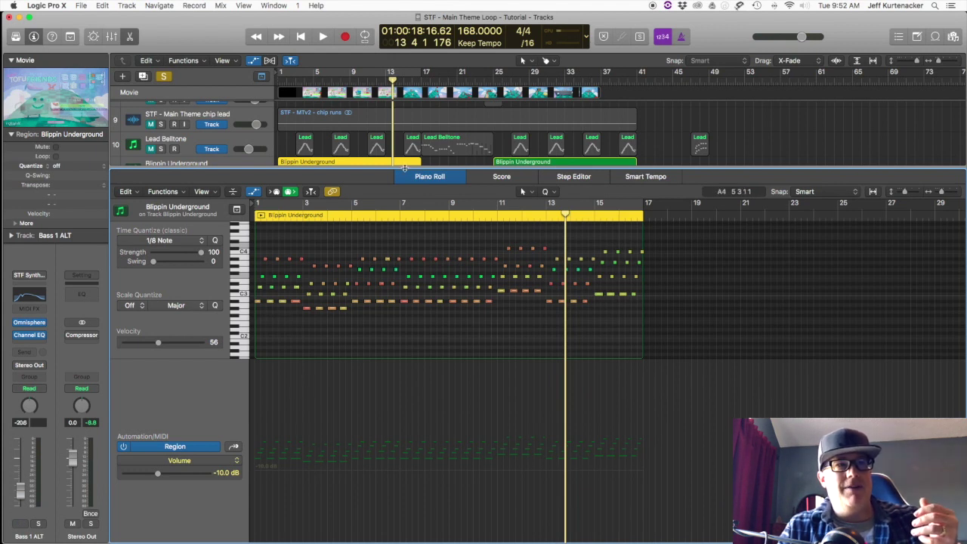
Step: Shrink the note editor to reveal more tracks and restart playback from the top
{"action": "left_click_drag", "start_coordinate": [404, 172], "coordinate": [404, 242]}
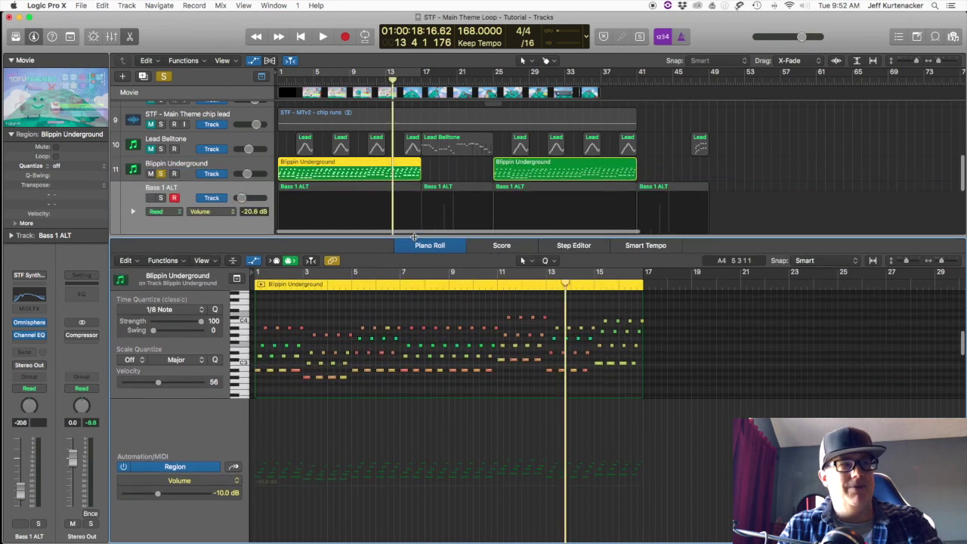
{"action": "key", "text": "Return"}
{"action": "key", "text": "space"}
Step: Unsolo Blippin Underground and play the full mix from the start
{"action": "left_click", "coordinate": [207, 167]}
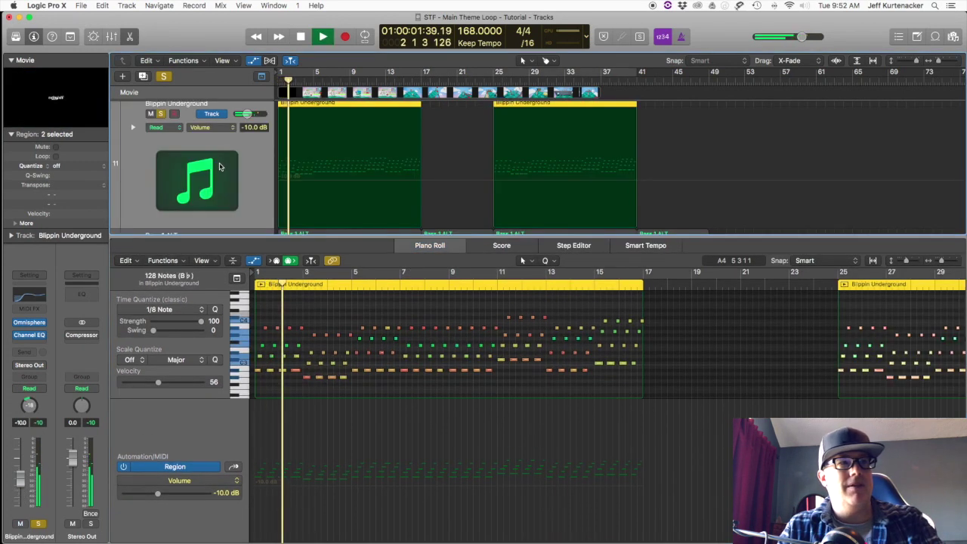
{"action": "left_click", "coordinate": [159, 113]}
{"action": "key", "text": "Return"}
{"action": "key", "text": "space"}
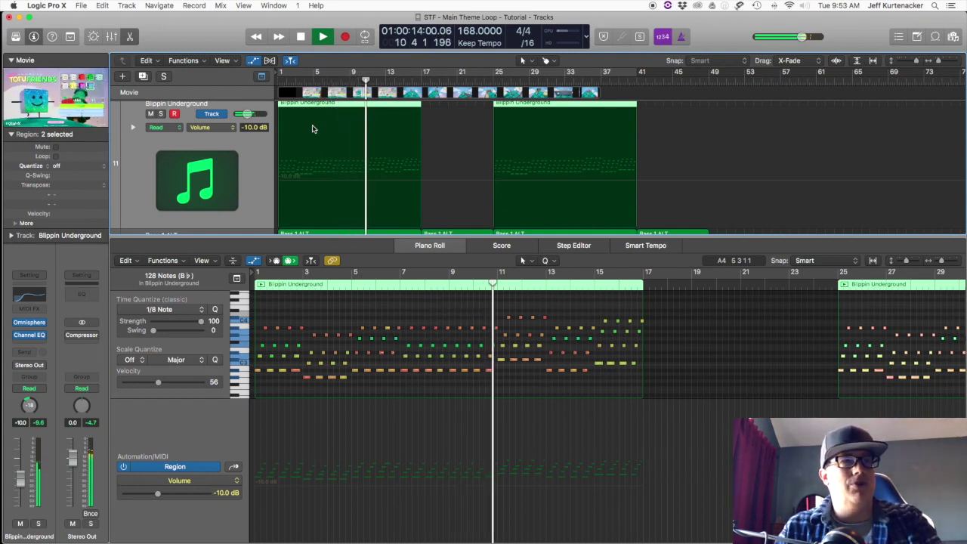
{"action": "scroll", "coordinate": [312, 128], "scroll_direction": "up", "scroll_amount": 4}
Step: Select, enlarge and solo the Pad track, then play it from the start
{"action": "scroll", "coordinate": [312, 128], "scroll_direction": "up", "scroll_amount": 3}
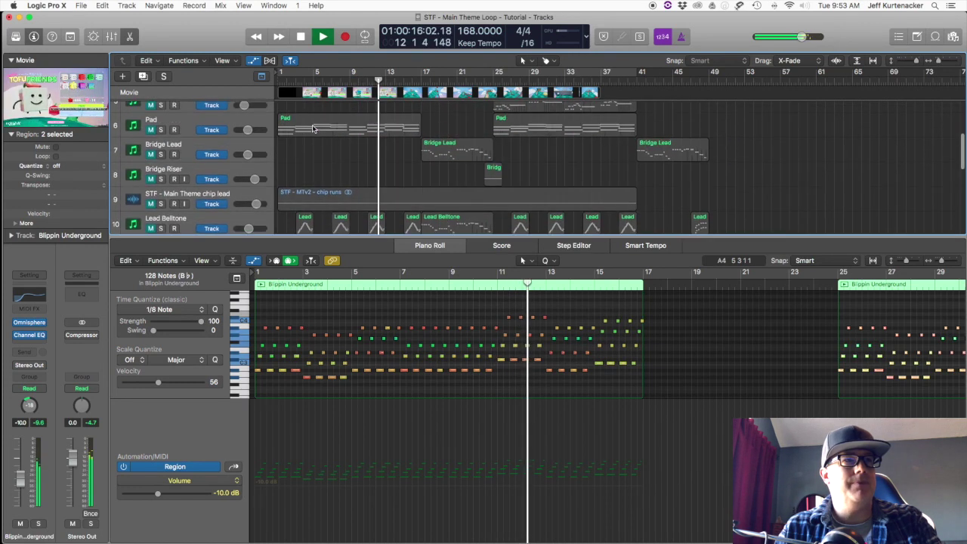
{"action": "key", "text": "space"}
{"action": "left_click", "coordinate": [150, 159]}
{"action": "key", "text": "z"}
{"action": "left_click", "coordinate": [161, 115]}
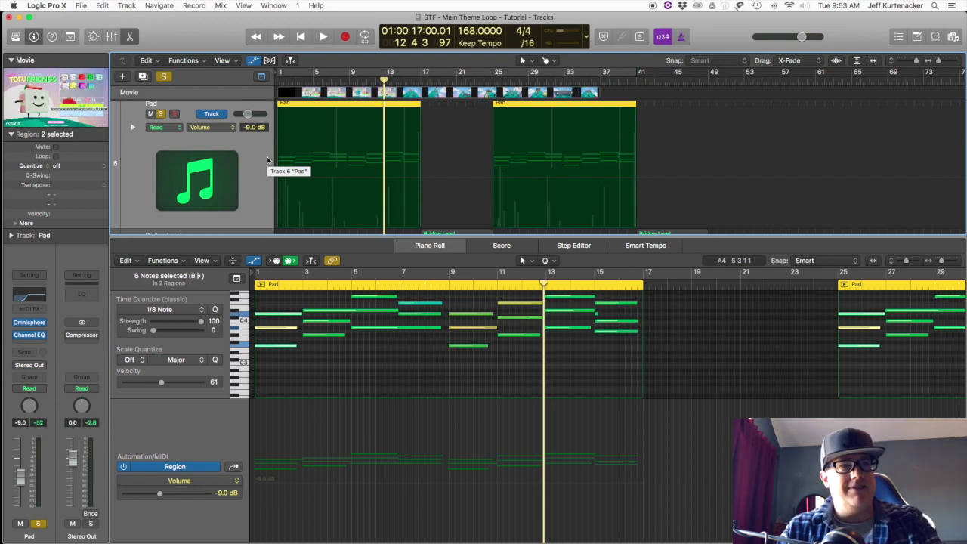
{"action": "key", "text": "Return"}
{"action": "key", "text": "space"}
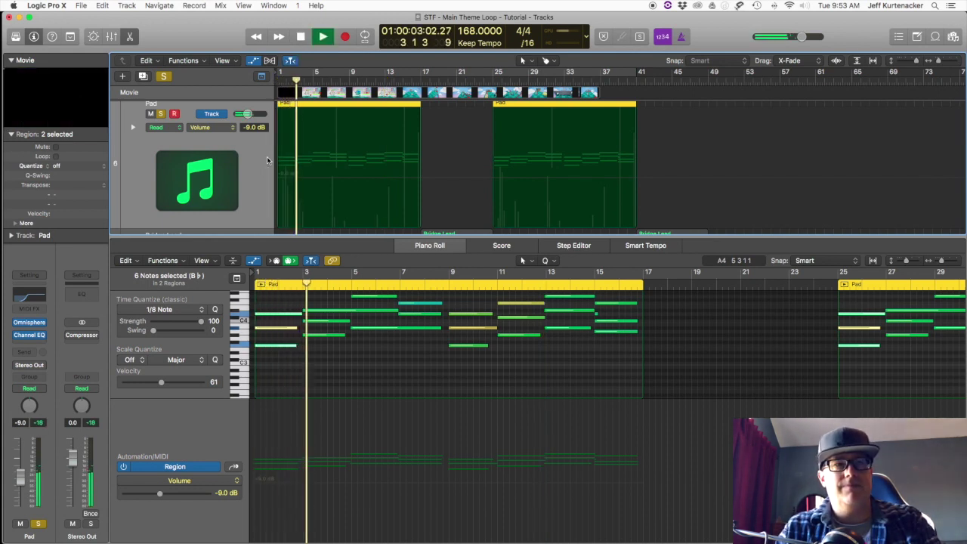
Step: Toggle the track zoom back and forth while the Pad plays, then stop
{"action": "key", "text": "z"}
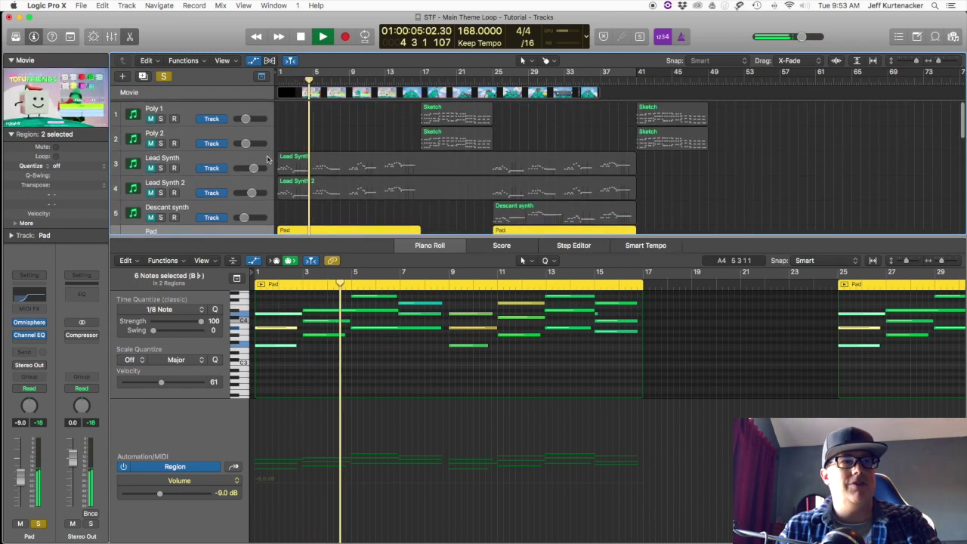
{"action": "key", "text": "z"}
{"action": "scroll", "coordinate": [348, 291], "scroll_direction": "up", "scroll_amount": 2}
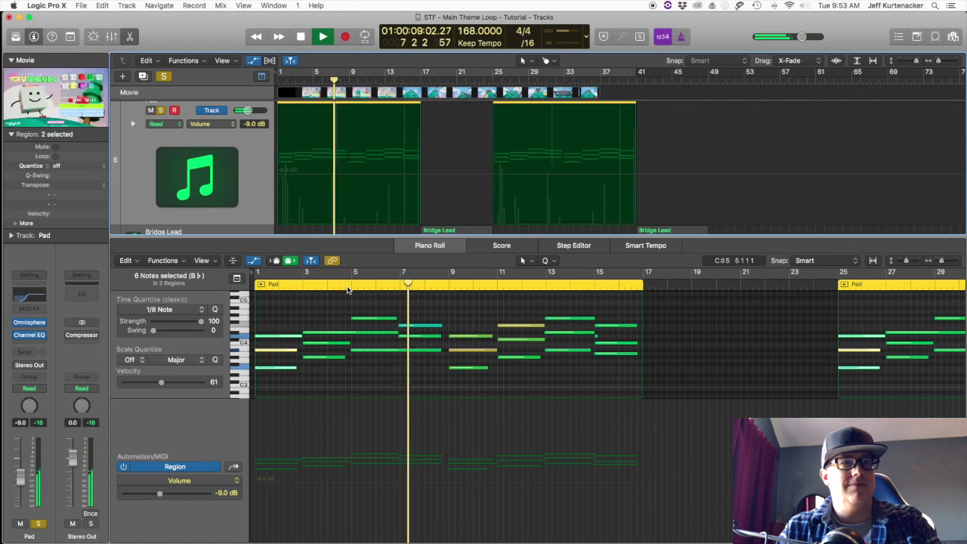
{"action": "key", "text": "space"}
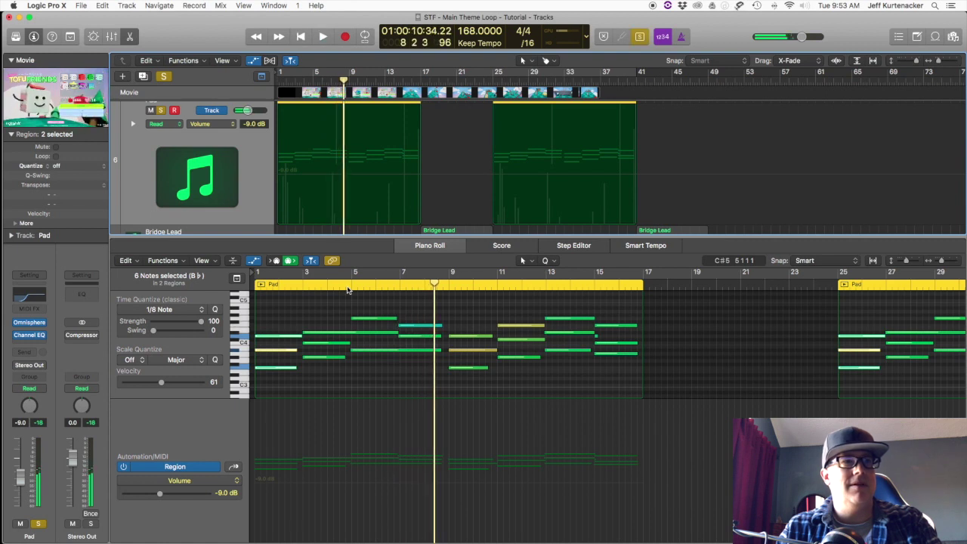
Step: Select the Drums track and bring its four regions into the note editor
{"action": "key", "text": "z"}
{"action": "left_click", "coordinate": [155, 110]}
{"action": "key", "text": "z"}
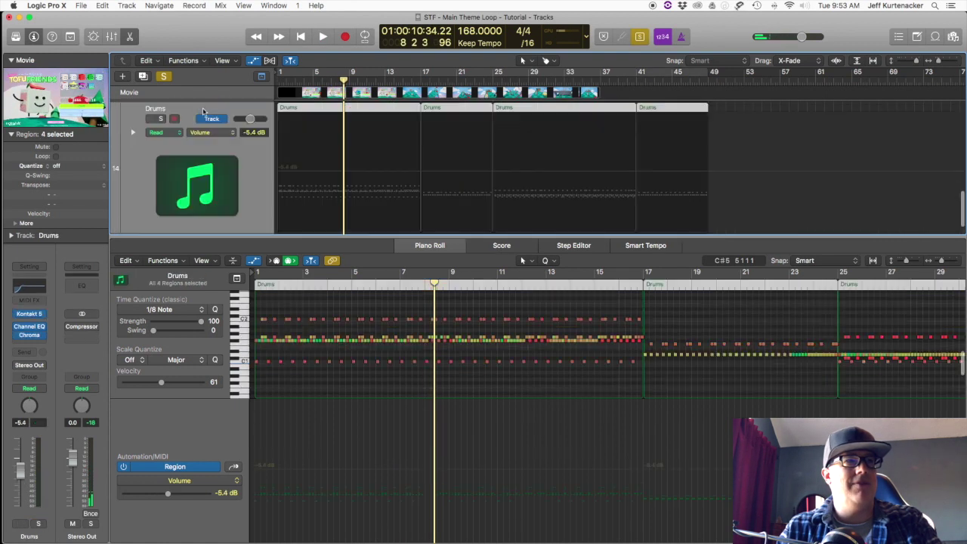
{"action": "left_click", "coordinate": [196, 181]}
{"action": "scroll", "coordinate": [204, 166], "scroll_direction": "down", "scroll_amount": 1}
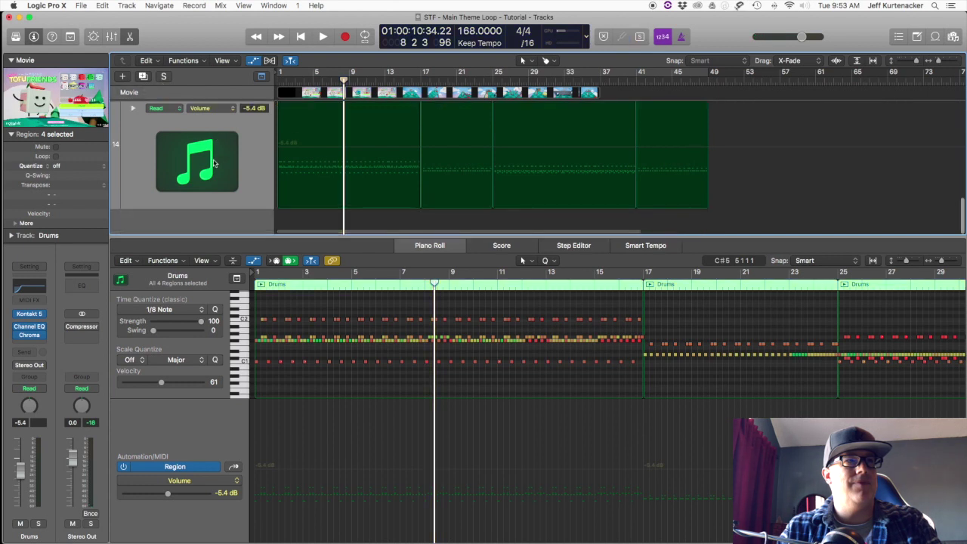
Step: Play the Drums from the start at normal track height, stopping near bar 15
{"action": "key", "text": "Return"}
{"action": "key", "text": "space"}
{"action": "key", "text": "z"}
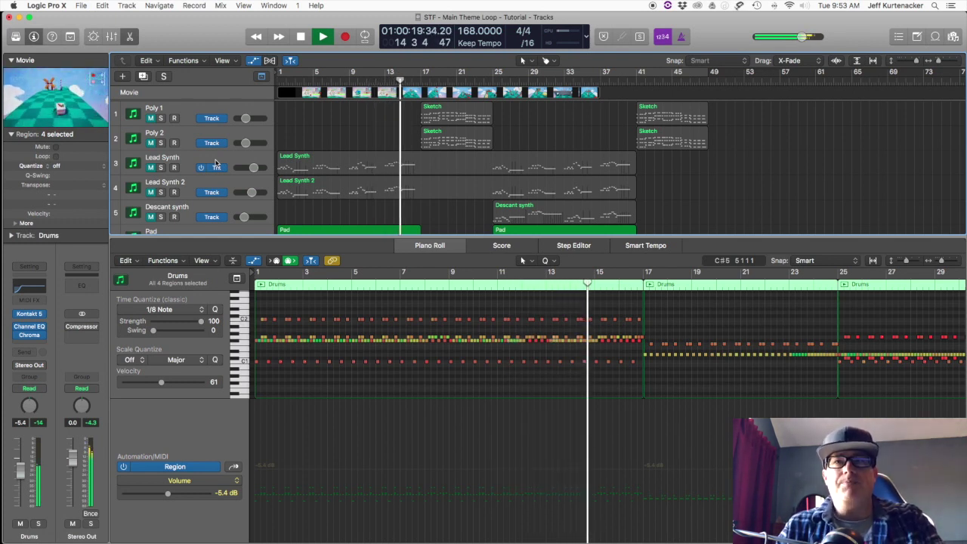
{"action": "key", "text": "space"}
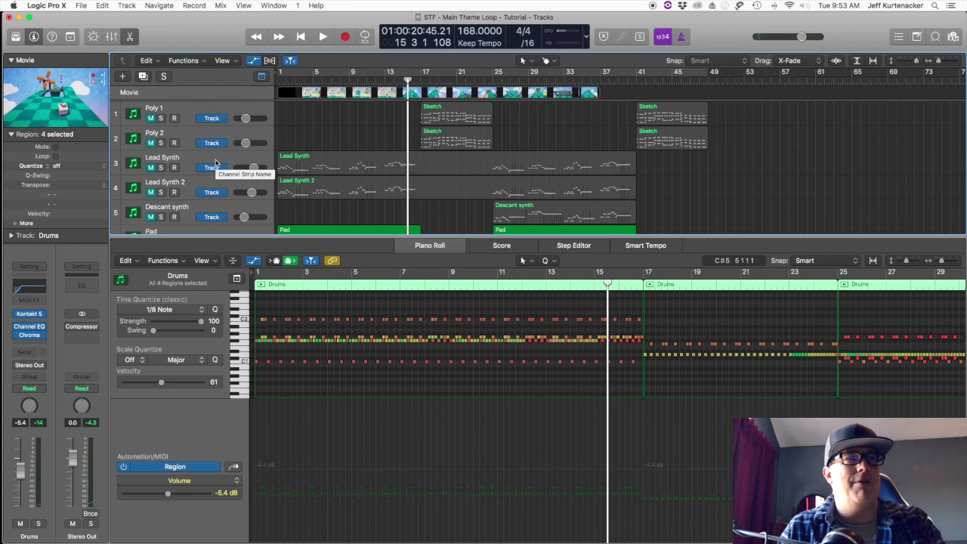
{"action": "scroll", "coordinate": [215, 162], "scroll_direction": "down", "scroll_amount": 8}
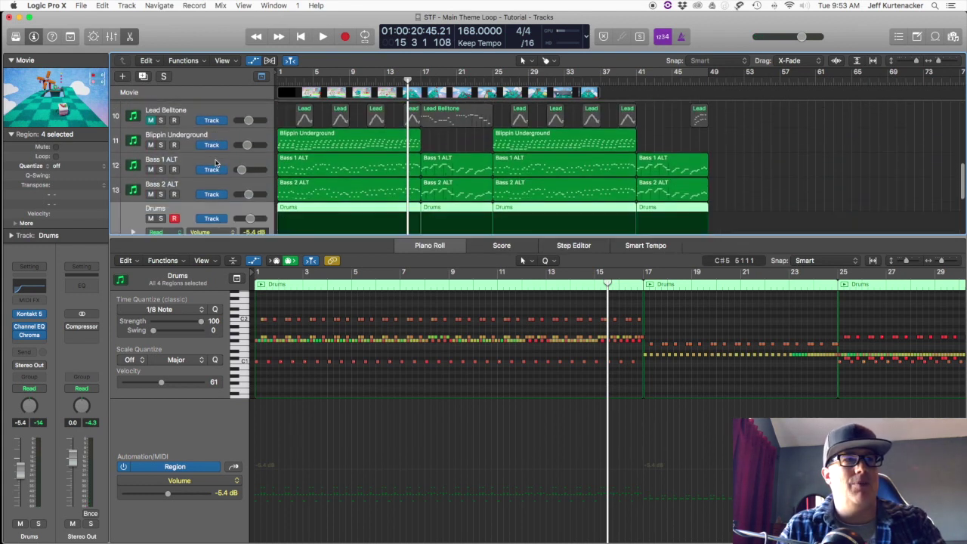
Step: Close the note editor with X and scroll the track list up to Poly 1
{"action": "scroll", "coordinate": [215, 162], "scroll_direction": "down", "scroll_amount": 3}
{"action": "scroll", "coordinate": [215, 162], "scroll_direction": "up", "scroll_amount": 10}
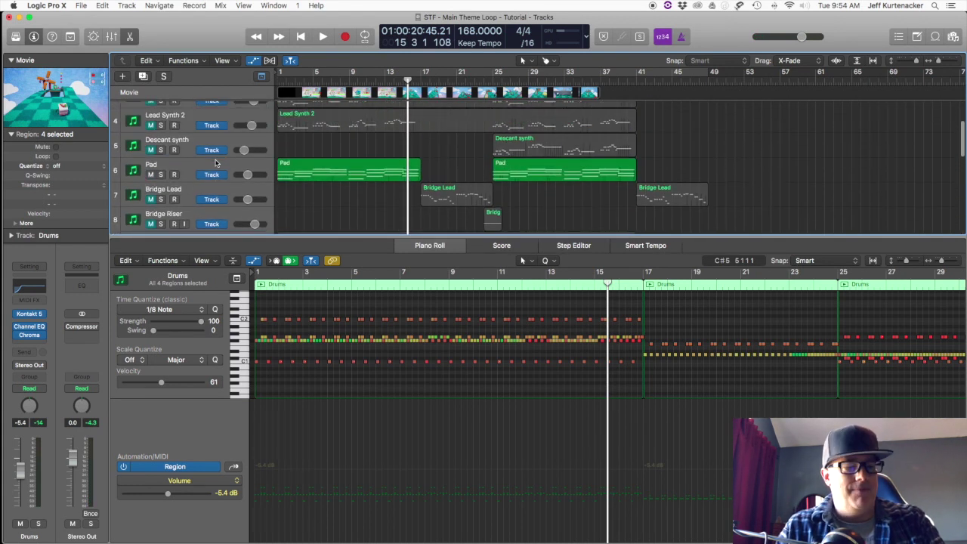
{"action": "key", "text": "x"}
{"action": "key", "text": "x"}
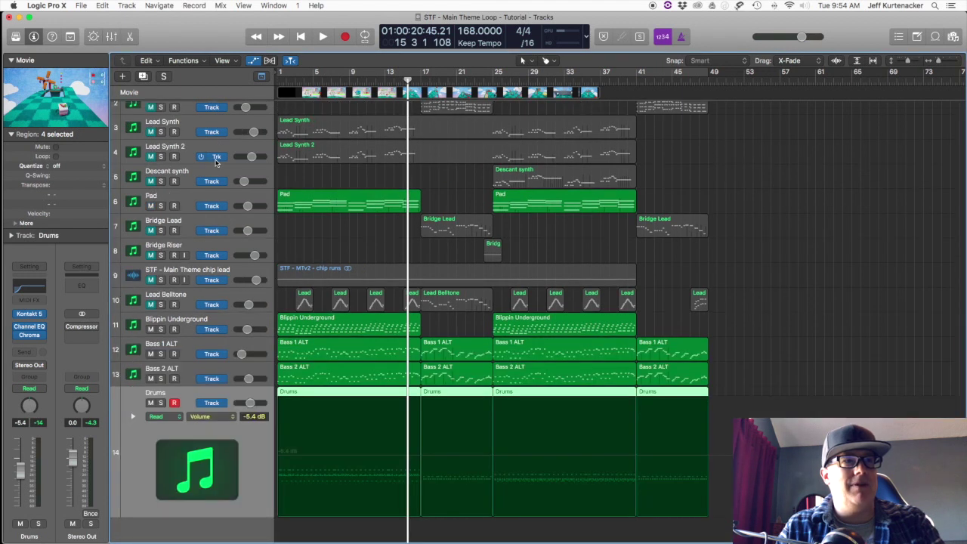
{"action": "scroll", "coordinate": [216, 163], "scroll_direction": "up", "scroll_amount": 2}
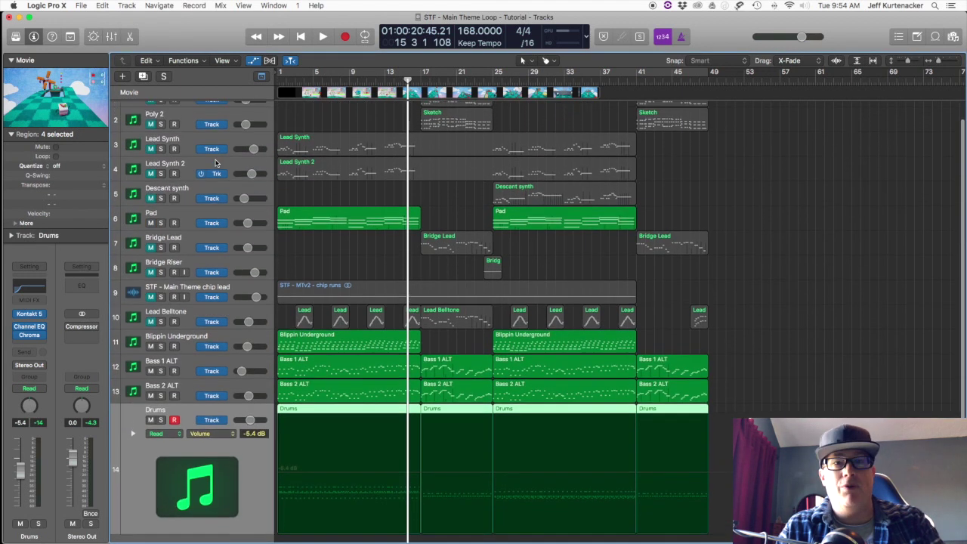
{"action": "scroll", "coordinate": [230, 176], "scroll_direction": "up", "scroll_amount": 1}
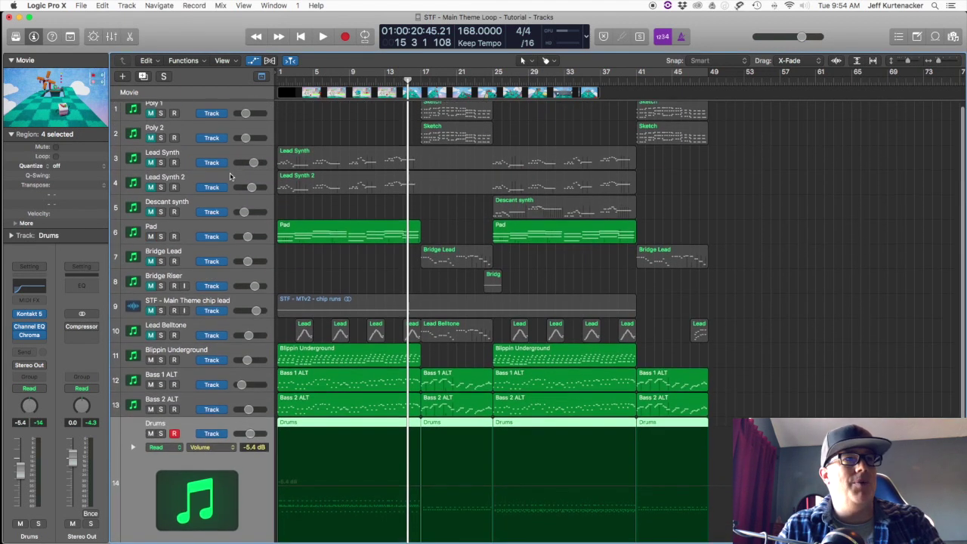
{"action": "scroll", "coordinate": [230, 176], "scroll_direction": "up", "scroll_amount": 1}
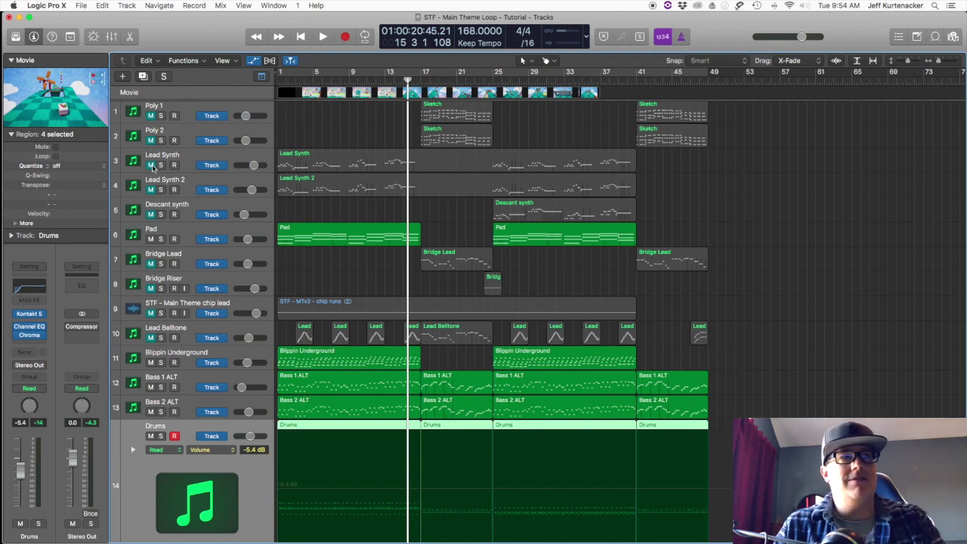
Step: Unmute and solo Lead Synth, audition it, then open its Omnisphere instrument window
{"action": "left_click", "coordinate": [151, 165]}
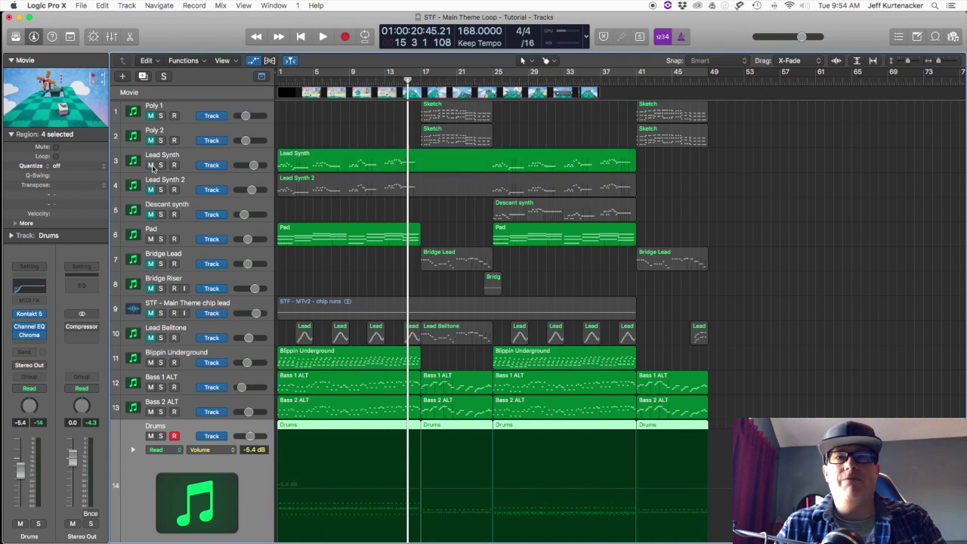
{"action": "left_click", "coordinate": [181, 157]}
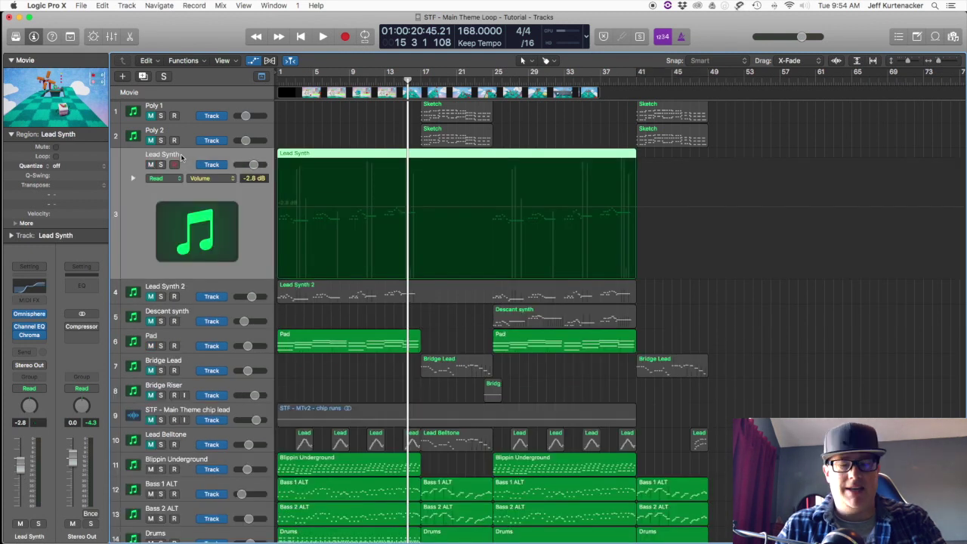
{"action": "key", "text": "space"}
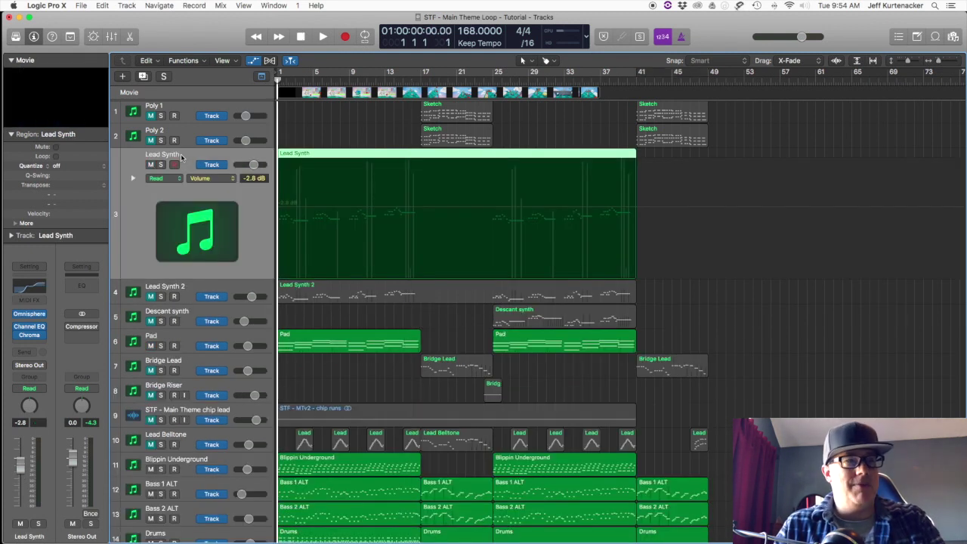
{"action": "left_click", "coordinate": [160, 165]}
{"action": "key", "text": "space"}
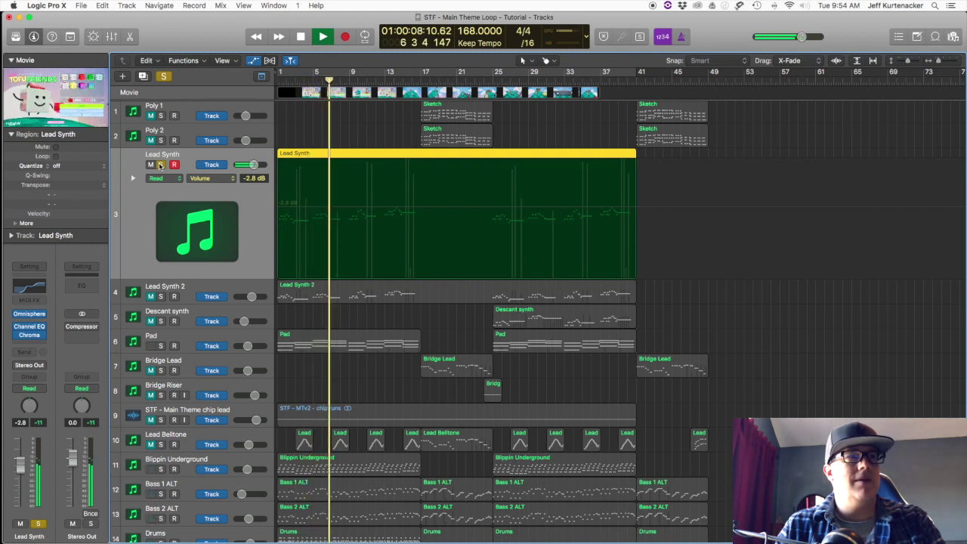
{"action": "key", "text": "space"}
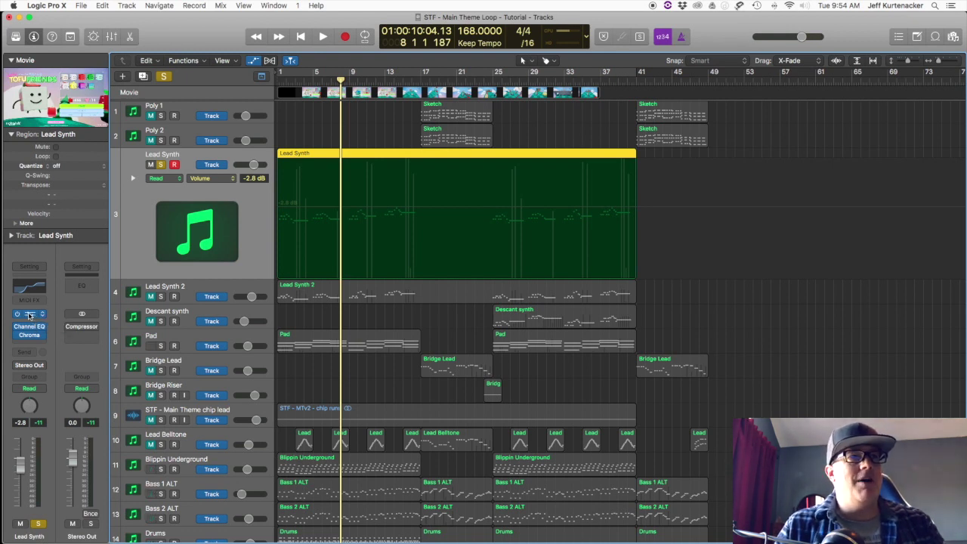
{"action": "left_click", "coordinate": [29, 314]}
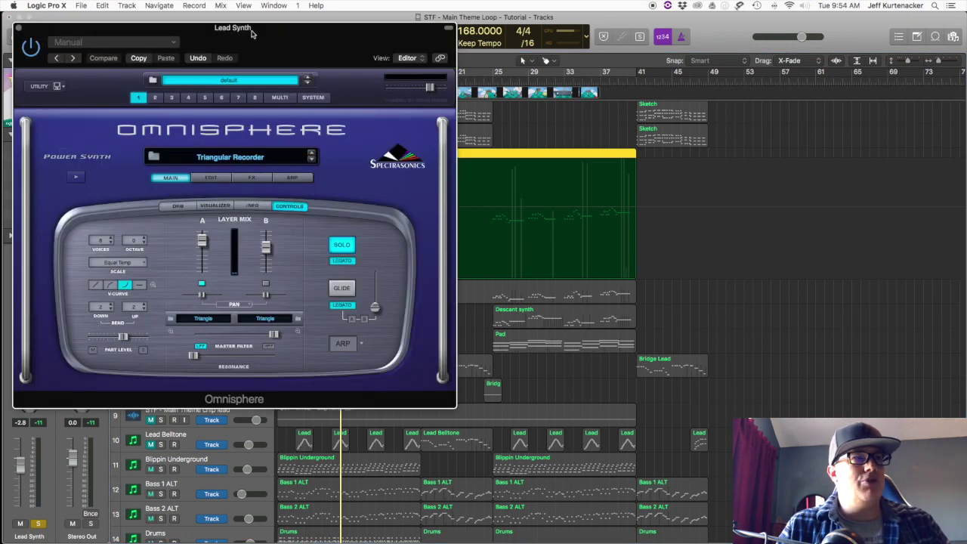
Step: Move the Omnisphere window aside, show its MULTI mixer, and solo the Triangular Recorder part
{"action": "left_click_drag", "start_coordinate": [251, 29], "coordinate": [627, 48]}
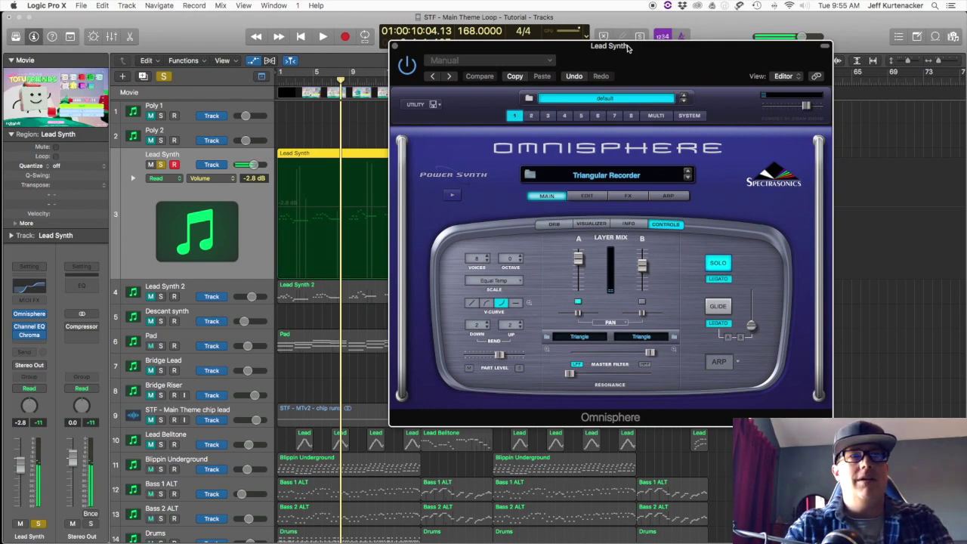
{"action": "left_click", "coordinate": [655, 116]}
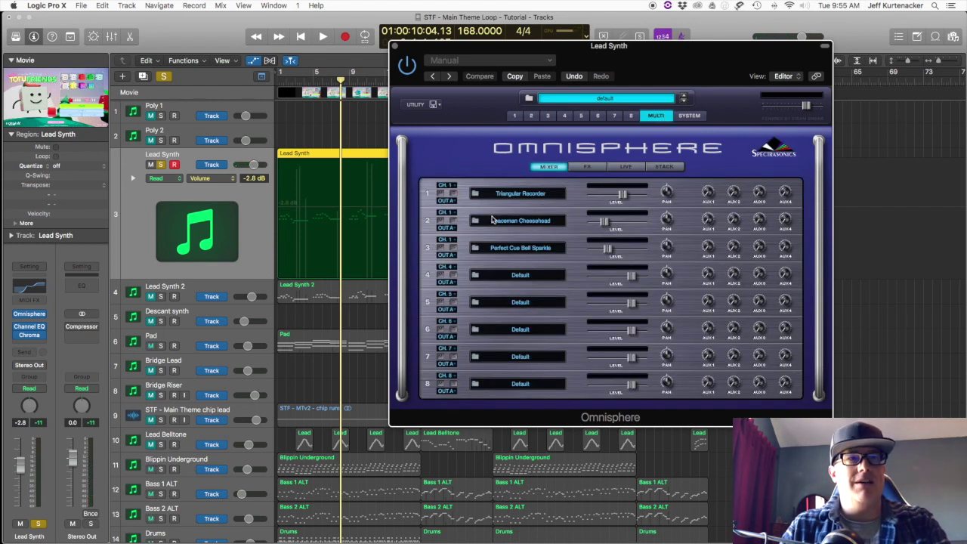
{"action": "left_click", "coordinate": [453, 193]}
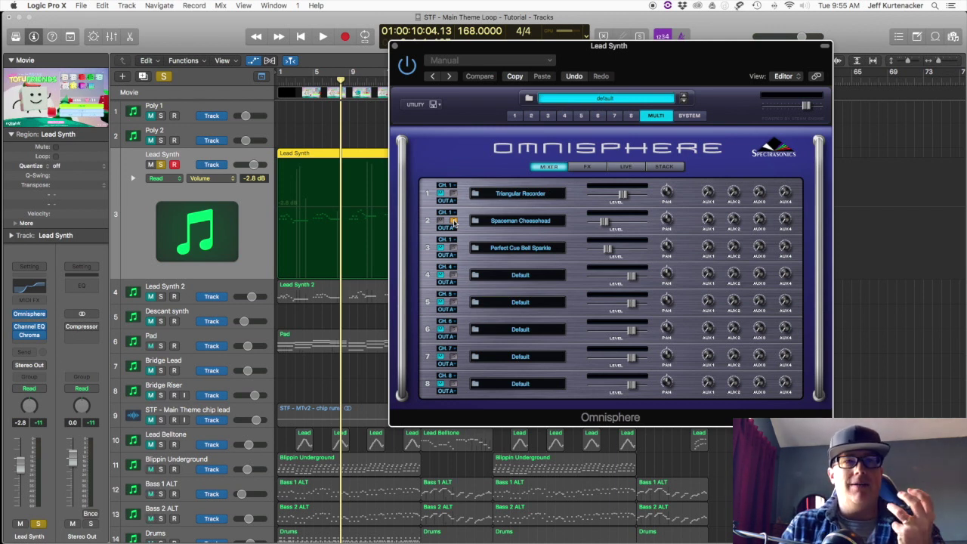
Step: Switch solo from Triangular Recorder to Spaceman Cheesehead, play from the top, and close Omnisphere
{"action": "left_click", "coordinate": [453, 194]}
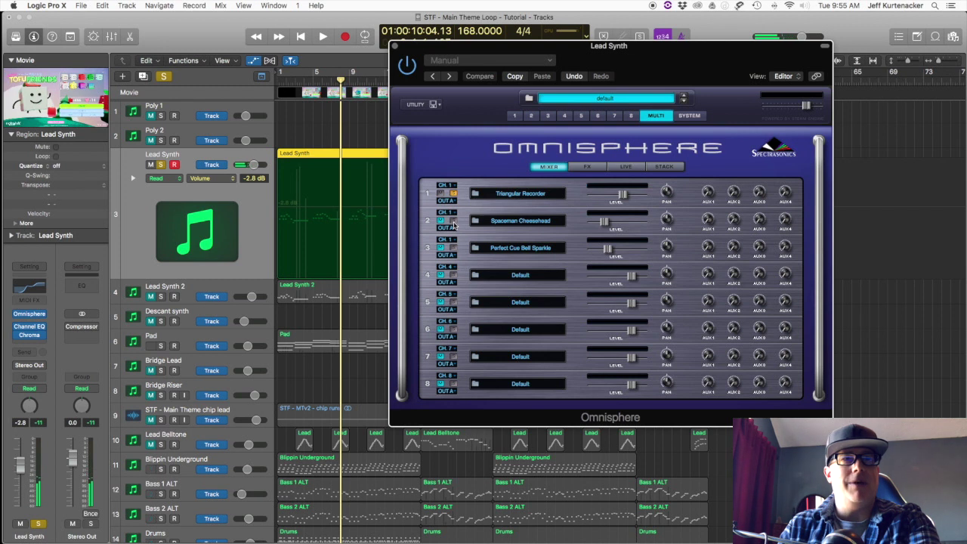
{"action": "left_click", "coordinate": [454, 221]}
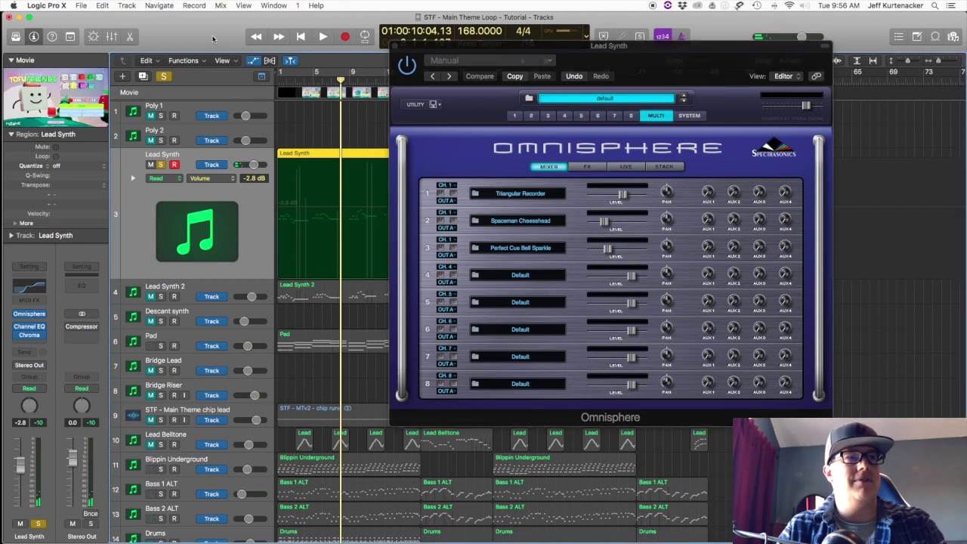
{"action": "key", "text": "Return"}
{"action": "key", "text": "space"}
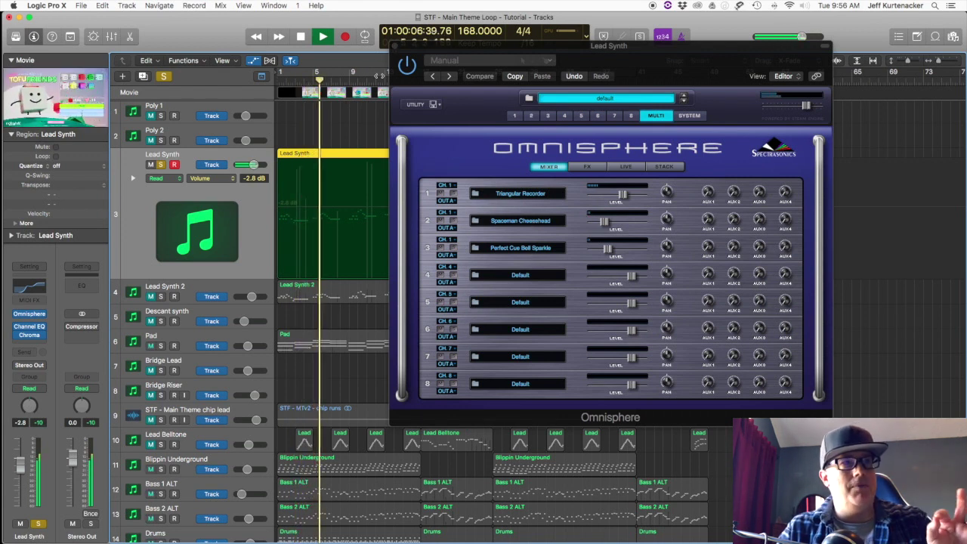
{"action": "left_click", "coordinate": [393, 49]}
{"action": "left_click", "coordinate": [393, 47]}
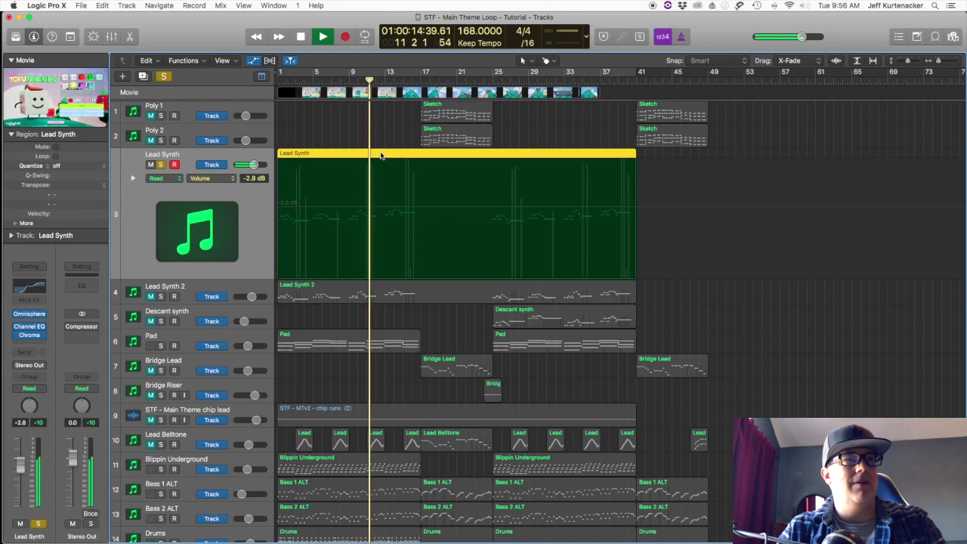
Step: Unsolo Lead Synth, unmute and solo Lead Synth 2, and play it briefly from the start
{"action": "key", "text": "space"}
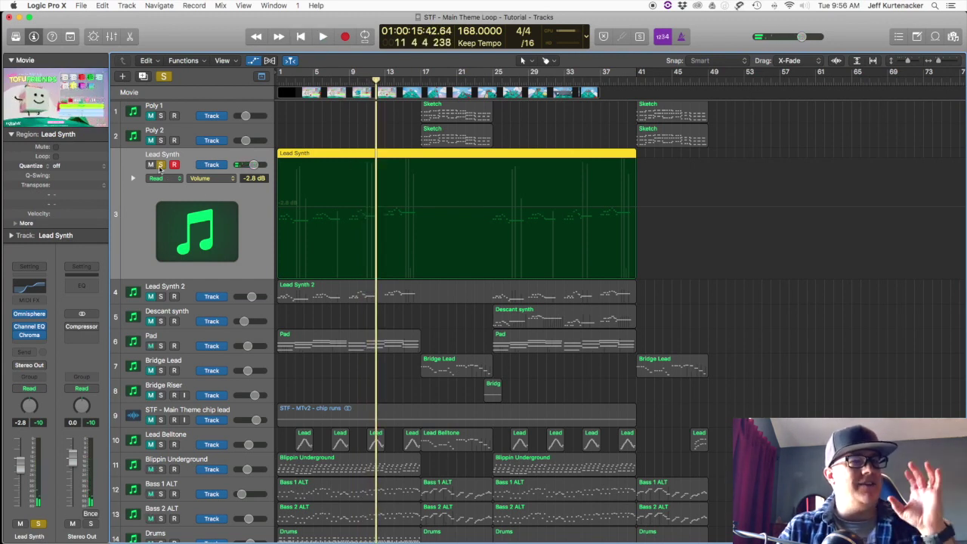
{"action": "left_click", "coordinate": [160, 165]}
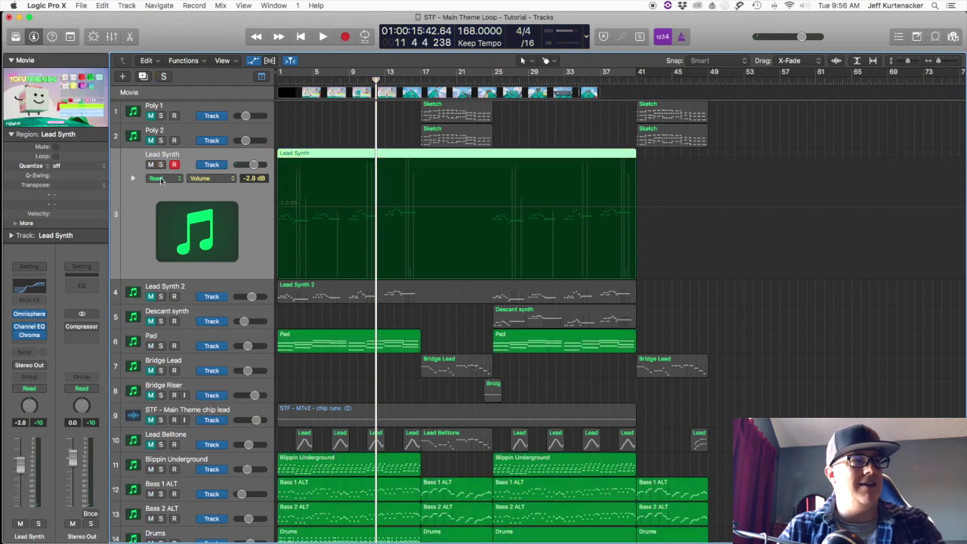
{"action": "left_click", "coordinate": [190, 285]}
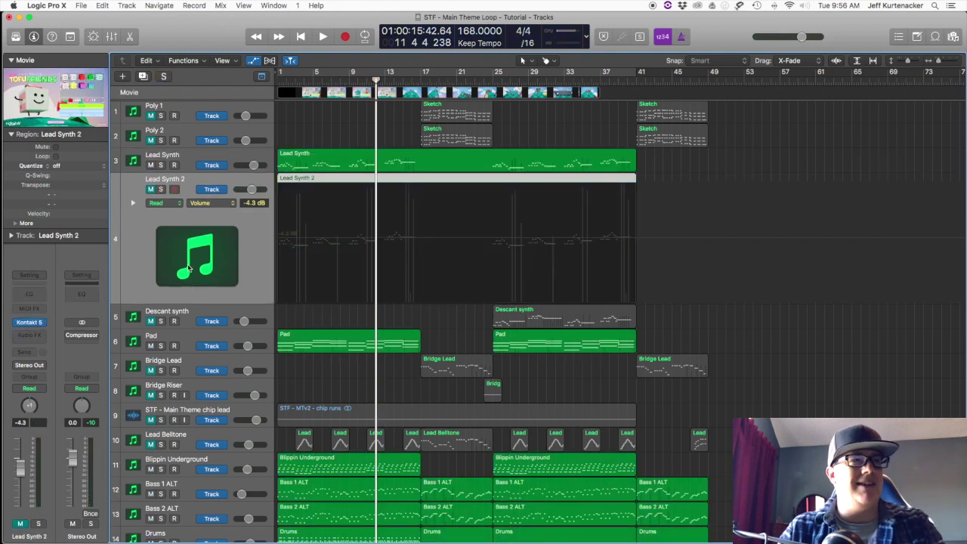
{"action": "left_click", "coordinate": [151, 189]}
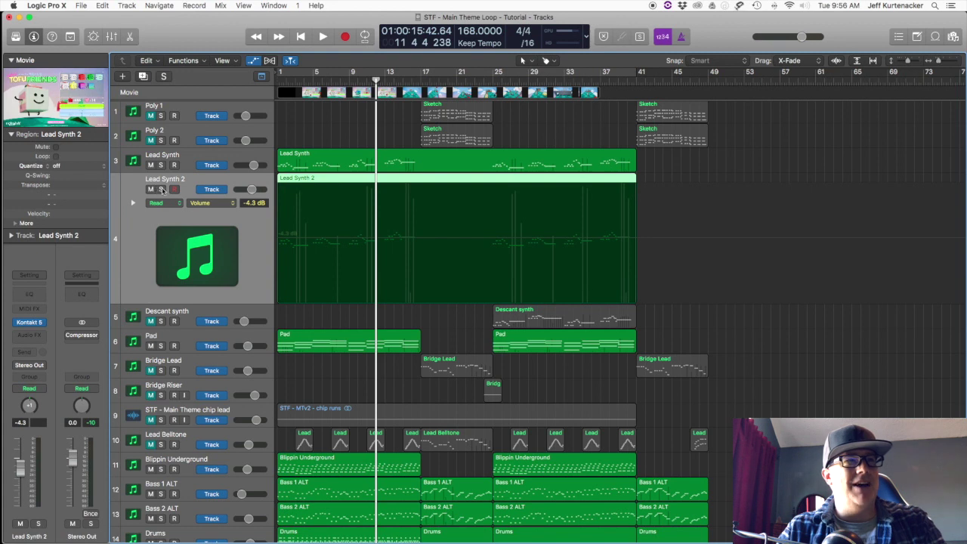
{"action": "left_click", "coordinate": [161, 189]}
{"action": "key", "text": "Return"}
{"action": "key", "text": "space"}
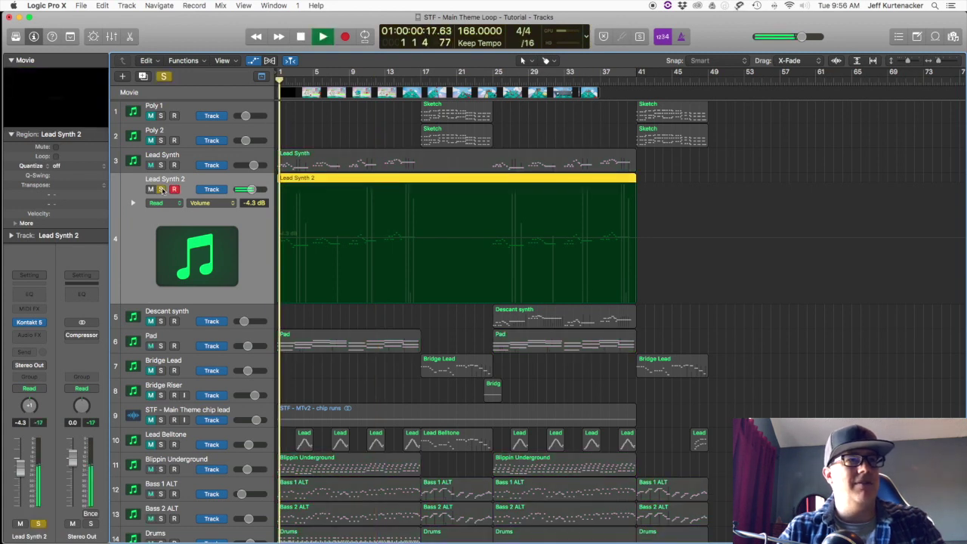
{"action": "key", "text": "space"}
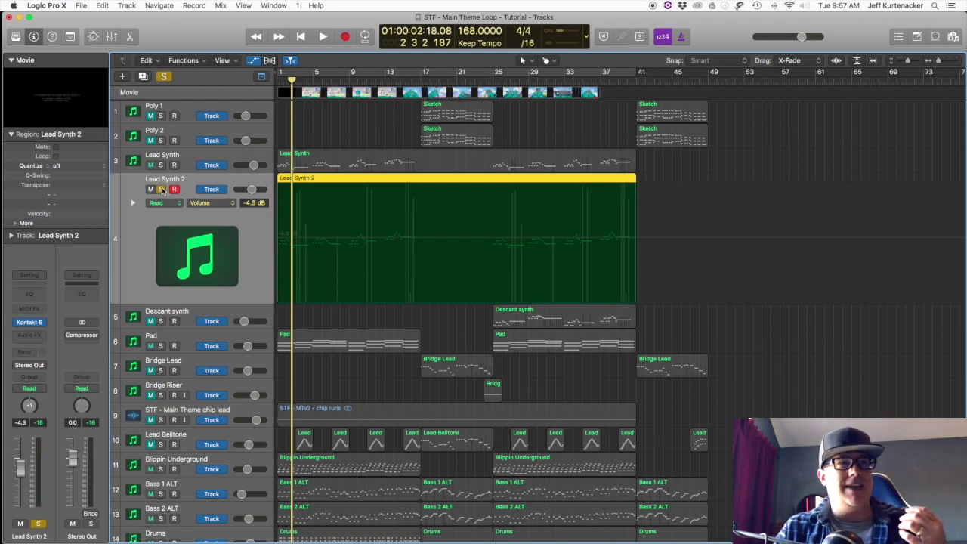
Step: Check Lead Synth 2's Kontakt Chip Tune patch, then solo Lead Synth alongside it
{"action": "left_click", "coordinate": [34, 323]}
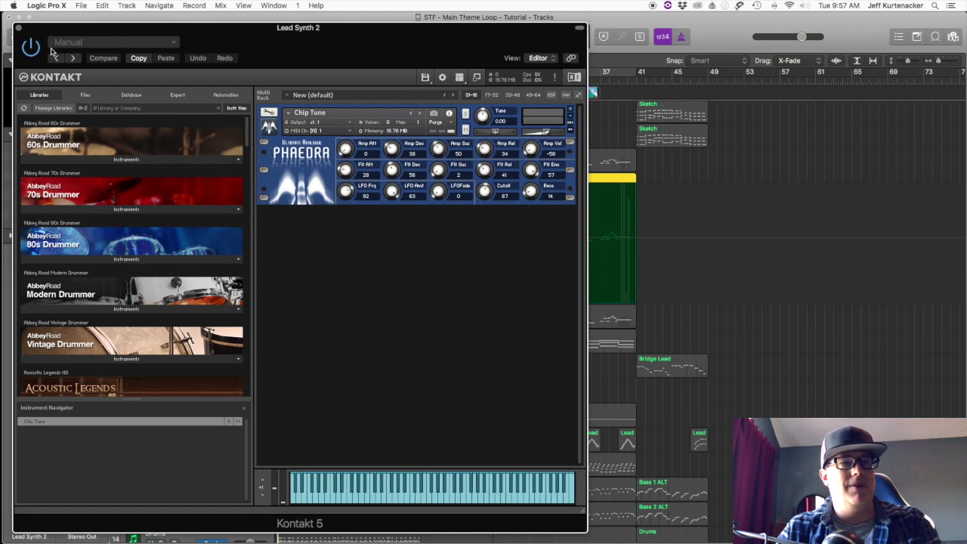
{"action": "left_click", "coordinate": [19, 29]}
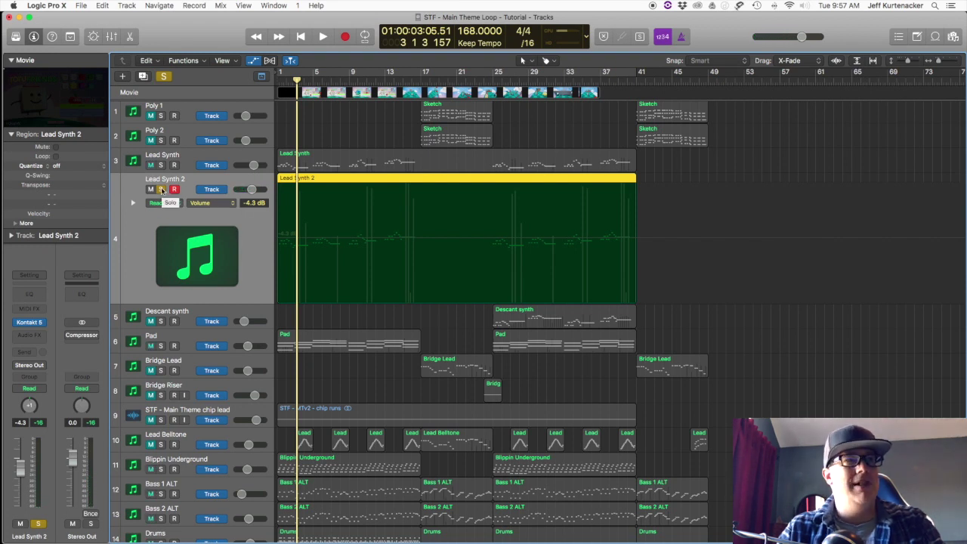
{"action": "left_click", "coordinate": [160, 164]}
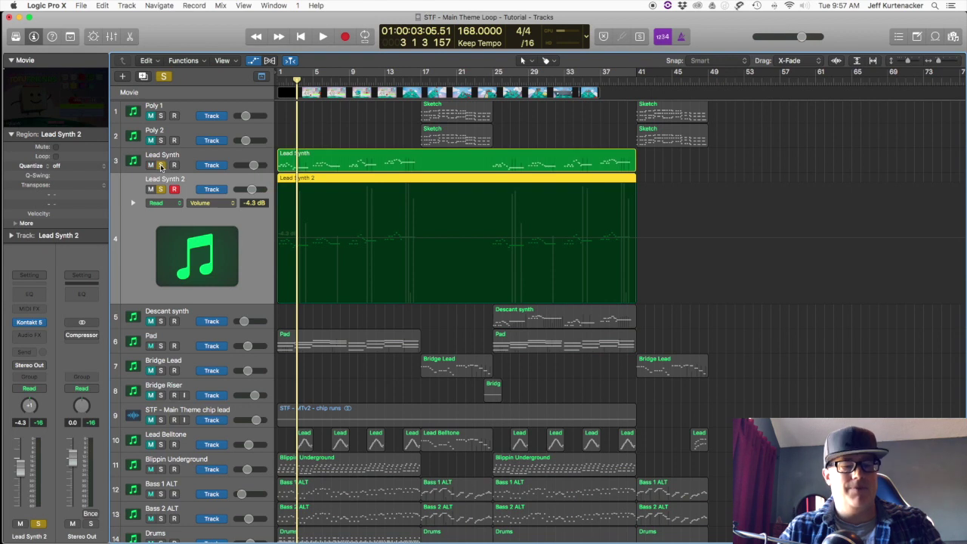
Step: Play both lead synths together from the top, then clear both solos
{"action": "key", "text": "space"}
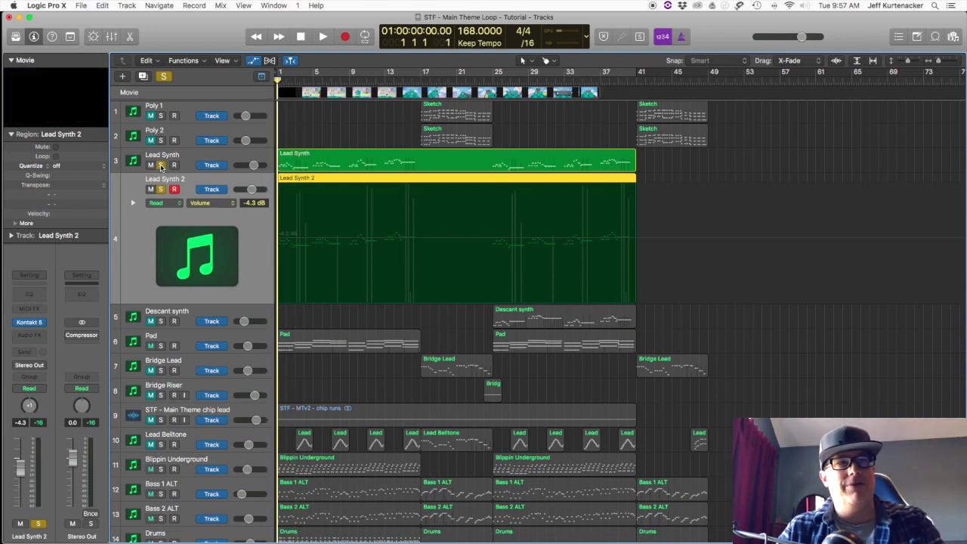
{"action": "key", "text": "space"}
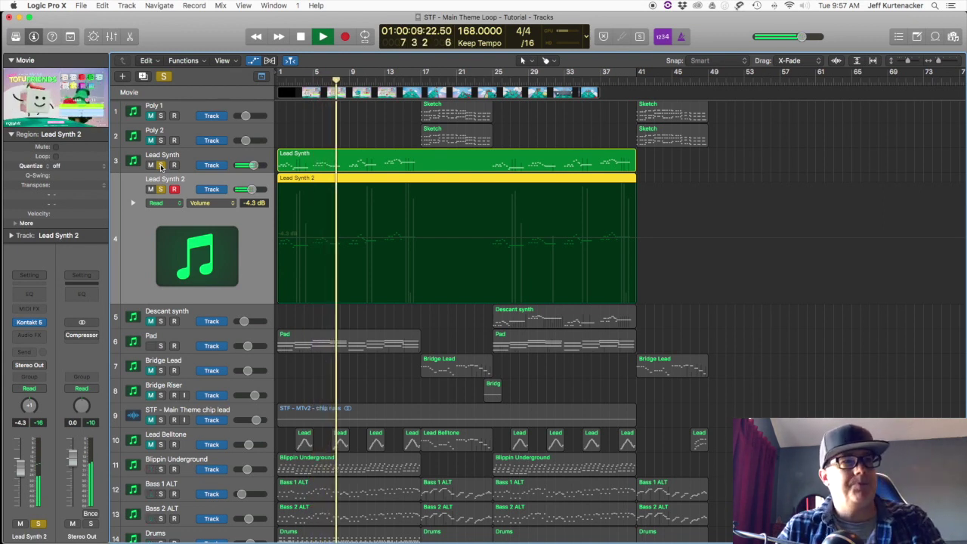
{"action": "key", "text": "space"}
{"action": "left_click", "coordinate": [160, 189]}
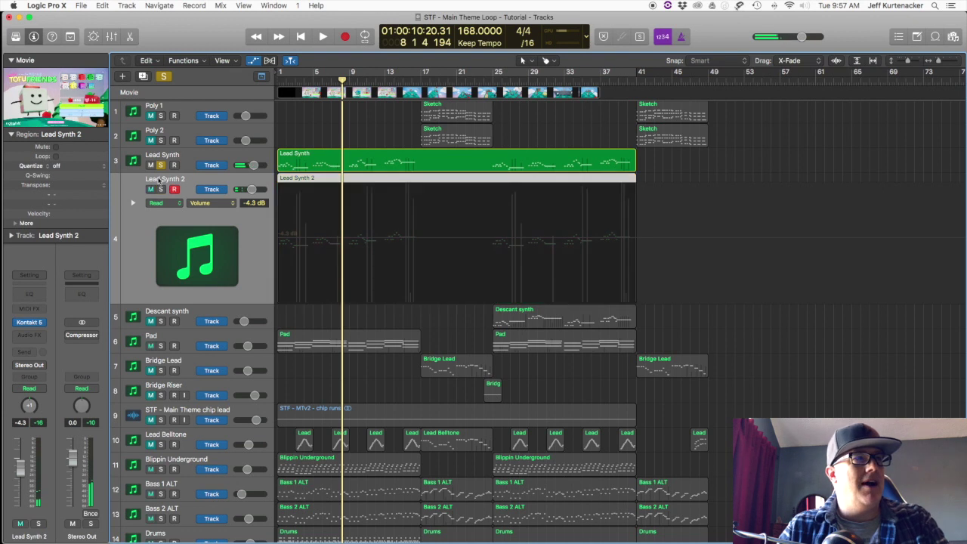
{"action": "left_click", "coordinate": [160, 165]}
{"action": "key", "text": "Return"}
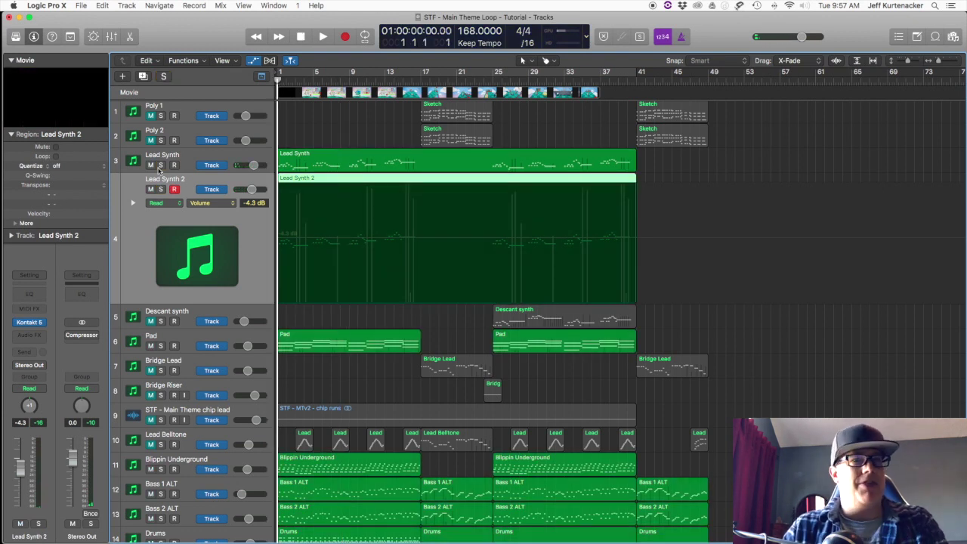
{"action": "scroll", "coordinate": [280, 237], "scroll_direction": "down", "scroll_amount": 1}
{"action": "key", "text": "space"}
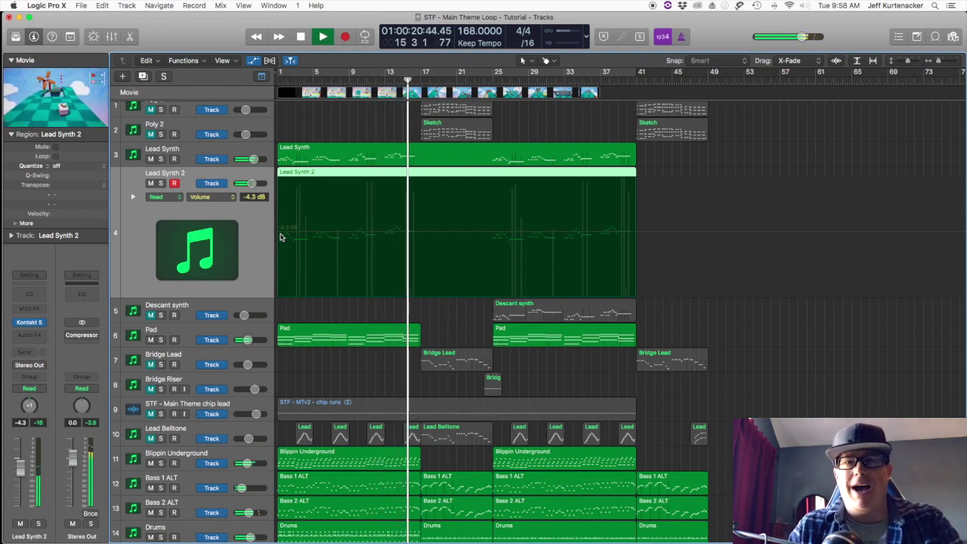
{"action": "key", "text": "space"}
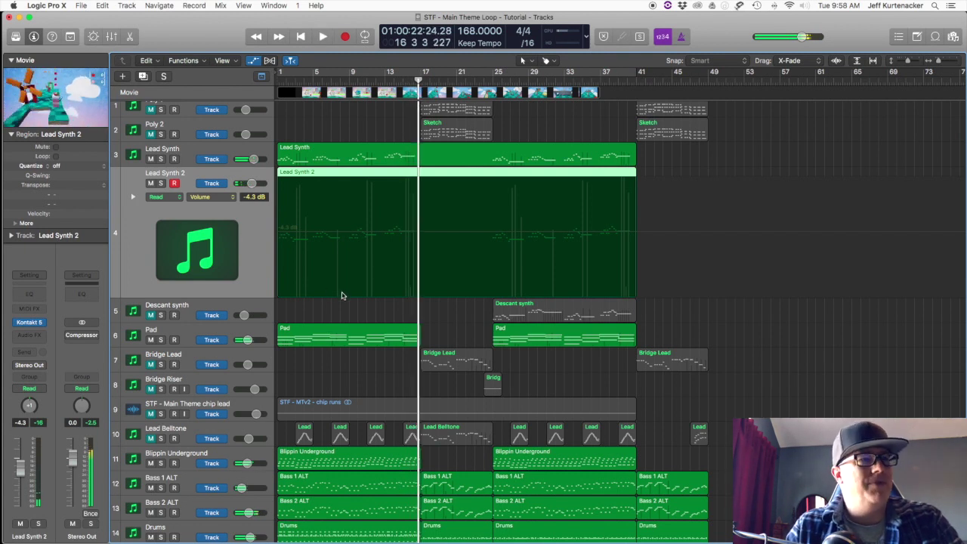
{"action": "key", "text": "Return"}
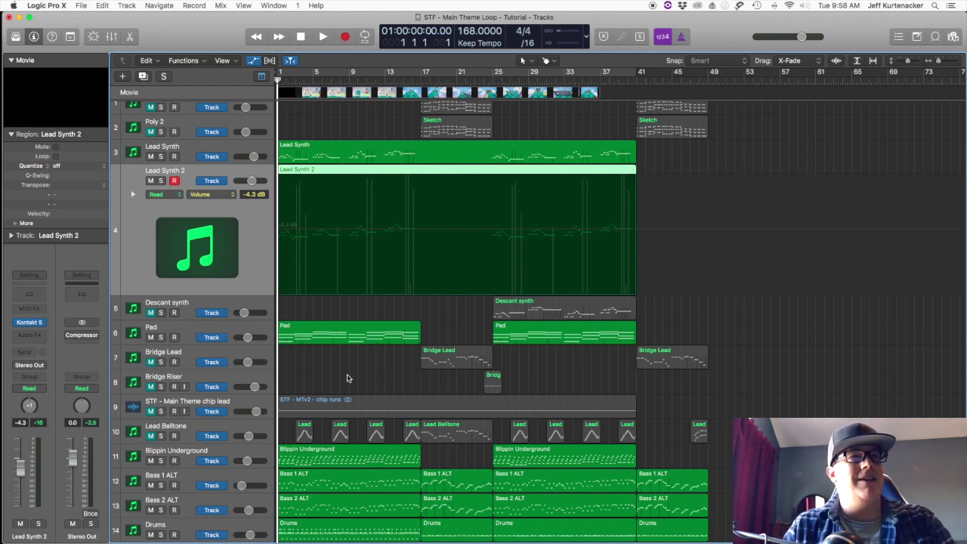
{"action": "key", "text": "space"}
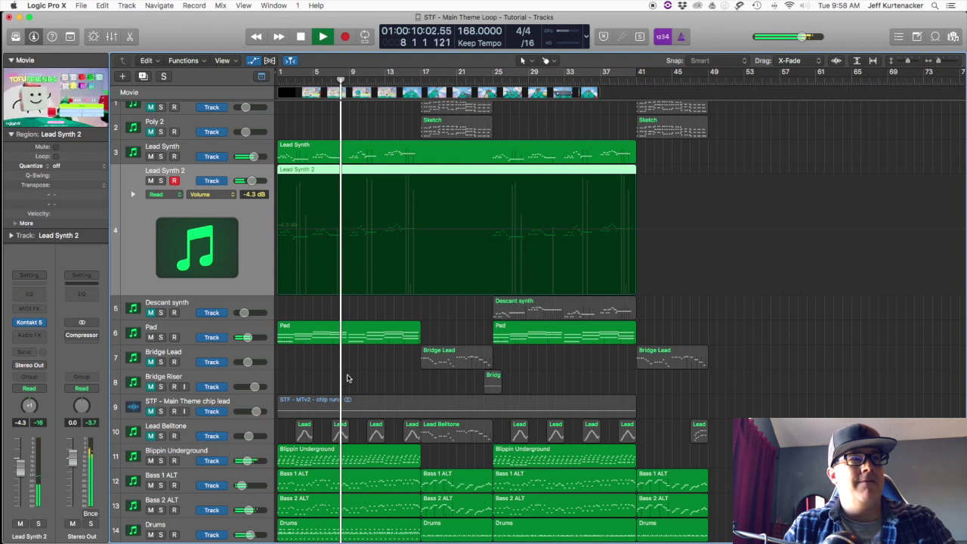
{"action": "key", "text": "space"}
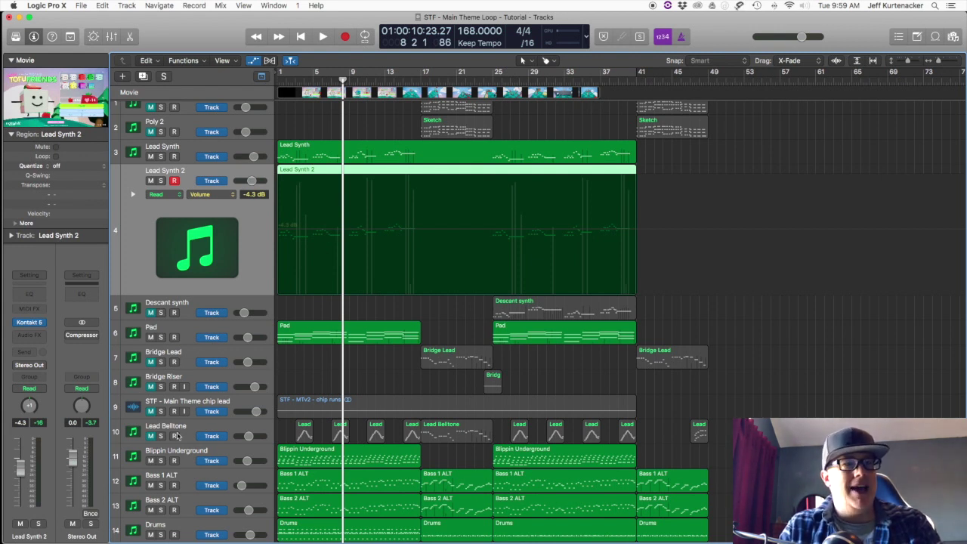
Step: Solo the STF - Main Theme chip lead track, play it from the top, and stop near bar 9
{"action": "scroll", "coordinate": [183, 433], "scroll_direction": "down", "scroll_amount": 1}
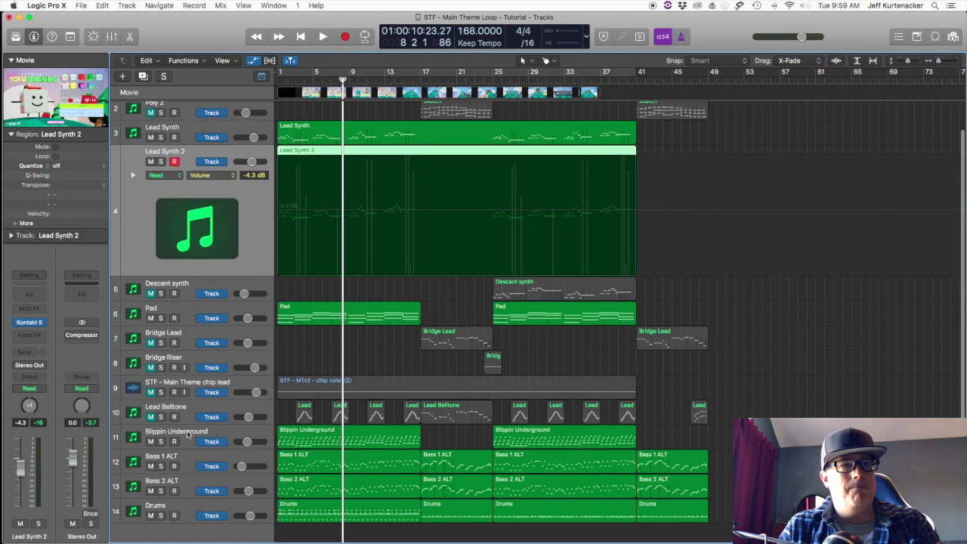
{"action": "scroll", "coordinate": [187, 434], "scroll_direction": "down", "scroll_amount": 1}
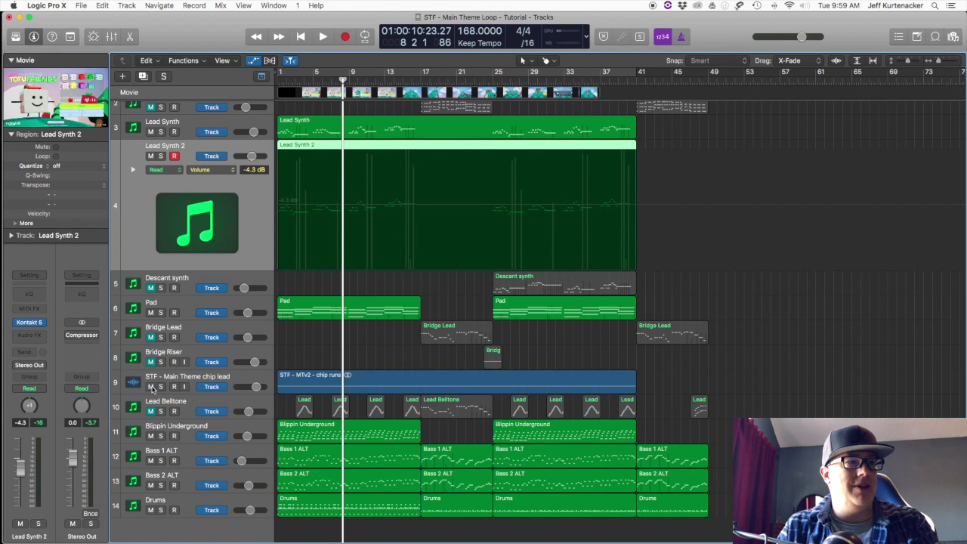
{"action": "left_click", "coordinate": [171, 375]}
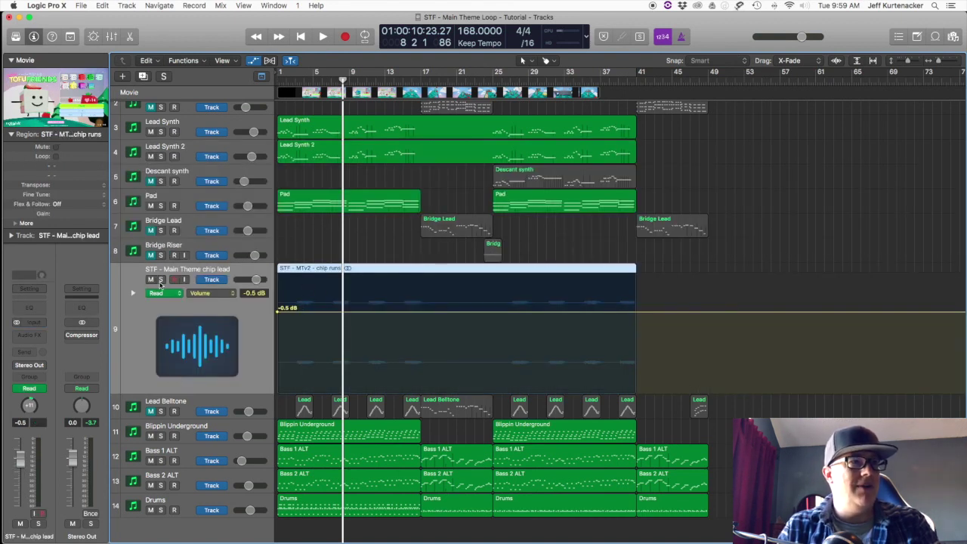
{"action": "left_click", "coordinate": [160, 280]}
{"action": "key", "text": "Return"}
{"action": "key", "text": "space"}
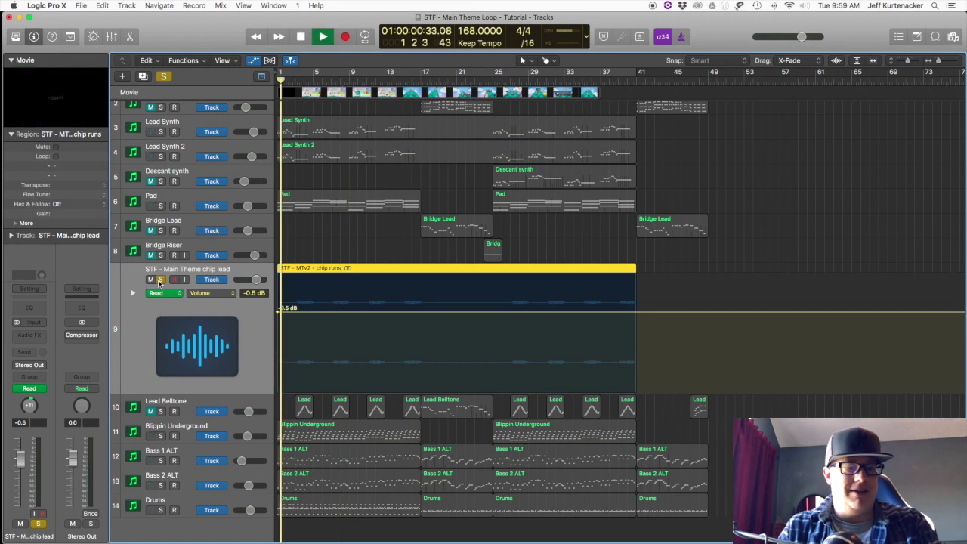
{"action": "key", "text": "super+Right"}
{"action": "key", "text": "super+Right"}
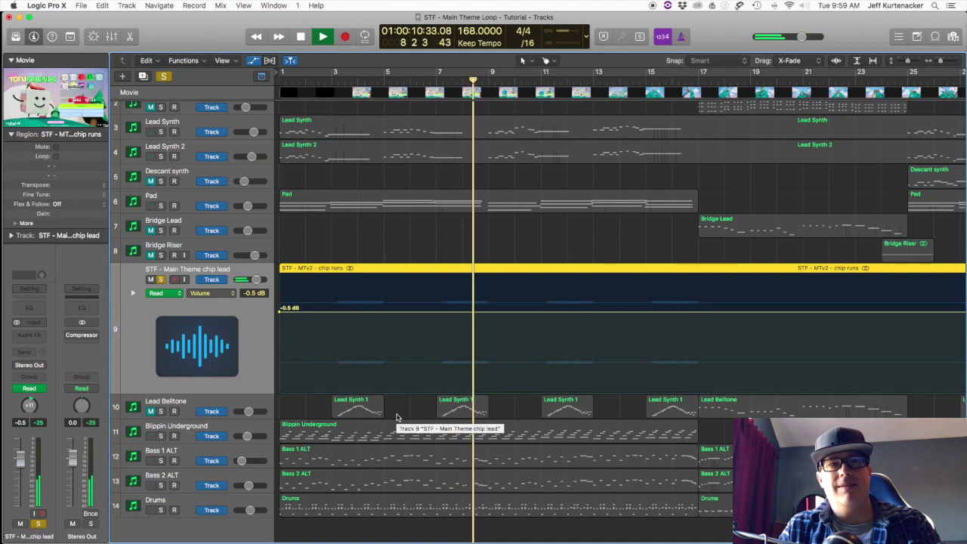
{"action": "key", "text": "space"}
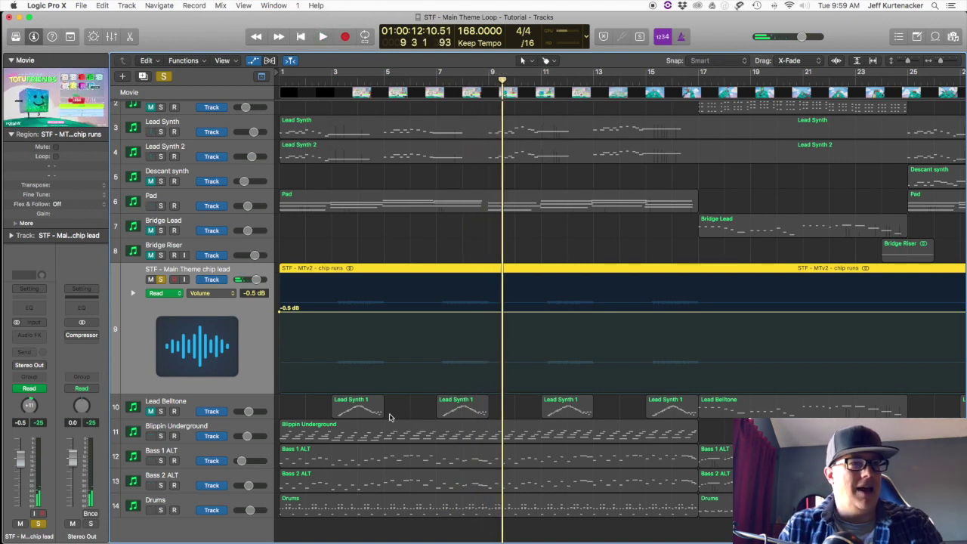
Step: Unmute Lead Belltone and play it from the start, soloed together with the chip lead
{"action": "left_click", "coordinate": [160, 279]}
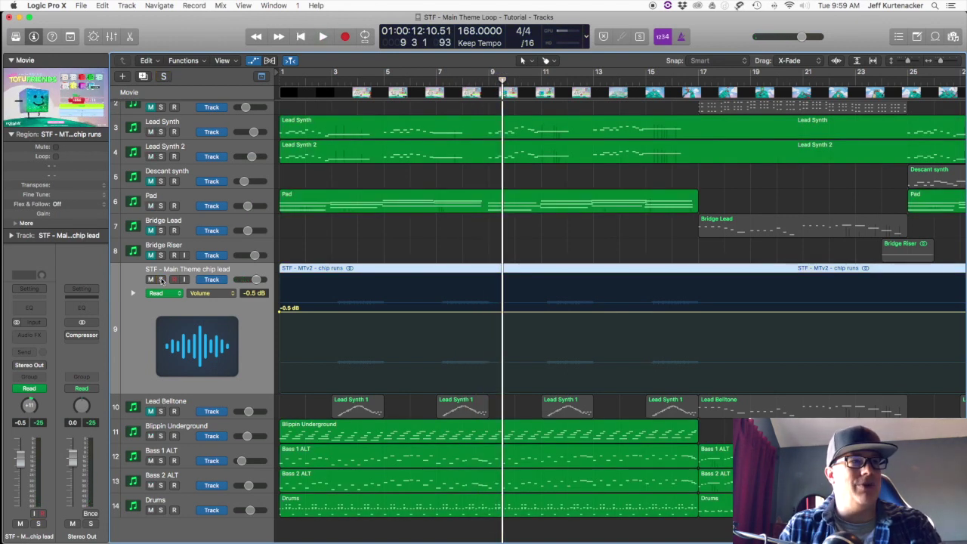
{"action": "left_click", "coordinate": [151, 411]}
{"action": "left_click", "coordinate": [160, 411]}
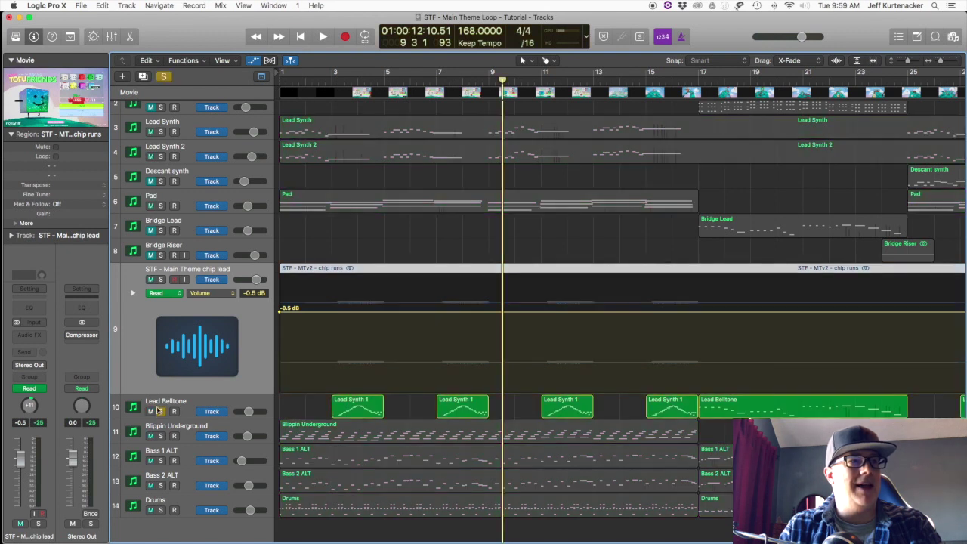
{"action": "left_click", "coordinate": [160, 279]}
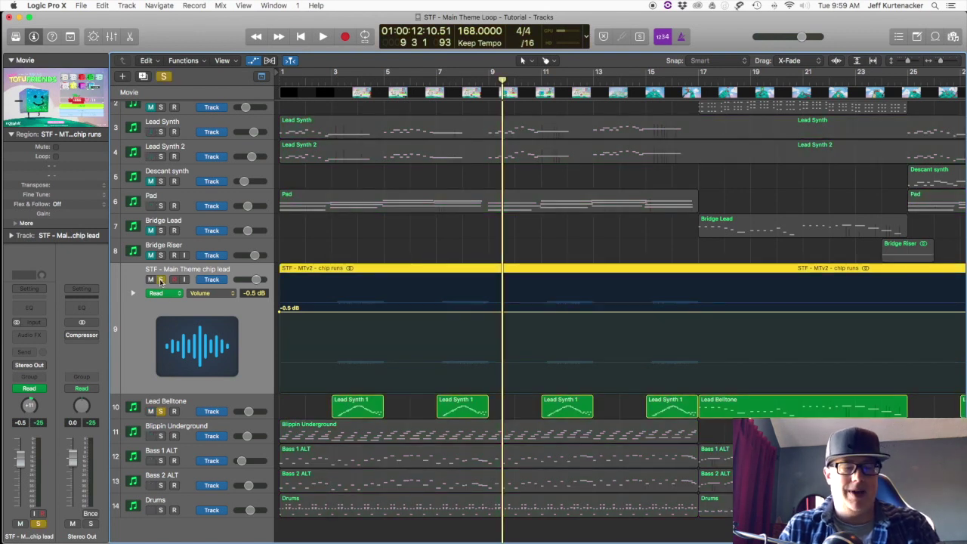
{"action": "key", "text": "Return"}
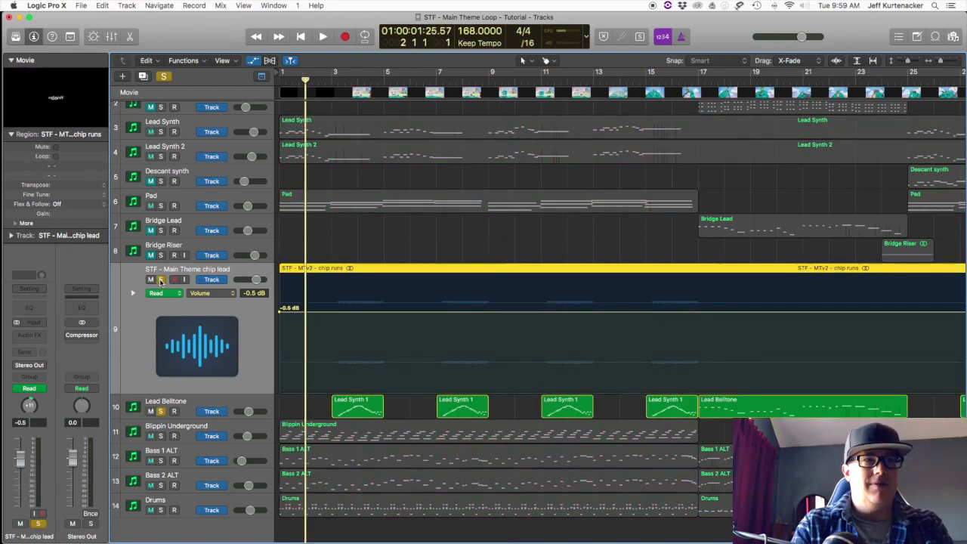
{"action": "key", "text": "space"}
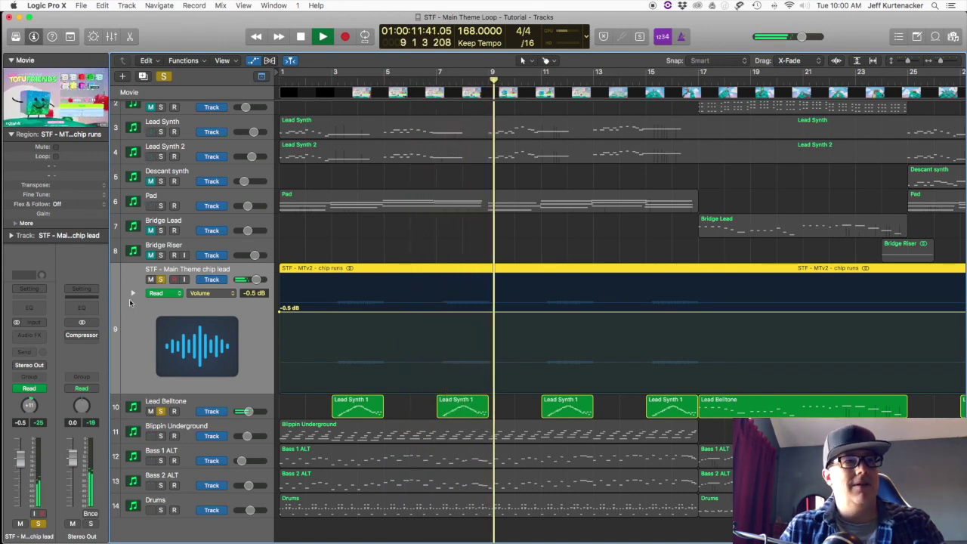
{"action": "key", "text": "space"}
Step: Clear both solos, zoom out horizontally, and play the full arrangement from bar 1
{"action": "left_click", "coordinate": [160, 280]}
{"action": "left_click", "coordinate": [160, 411]}
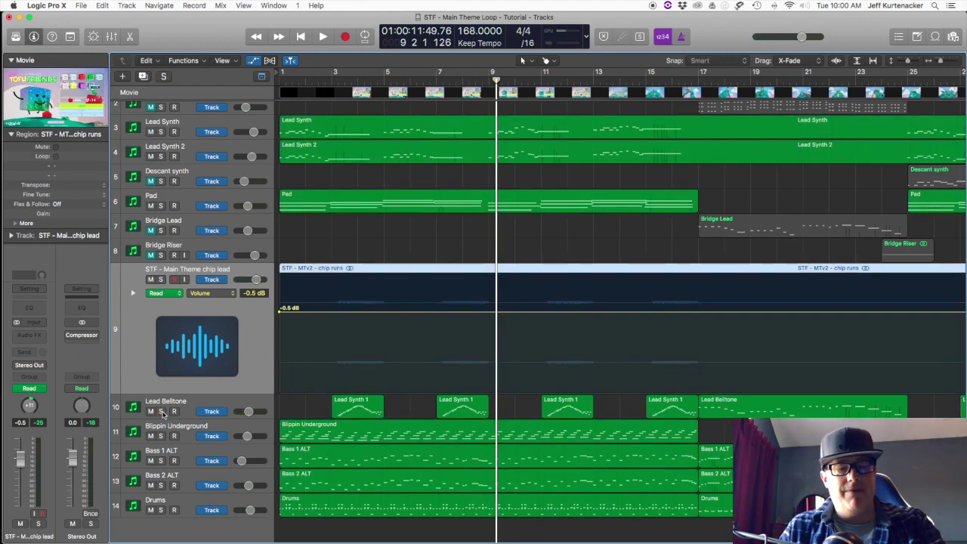
{"action": "key", "text": "super+Left"}
{"action": "key", "text": "super+Left"}
{"action": "key", "text": "super+Left"}
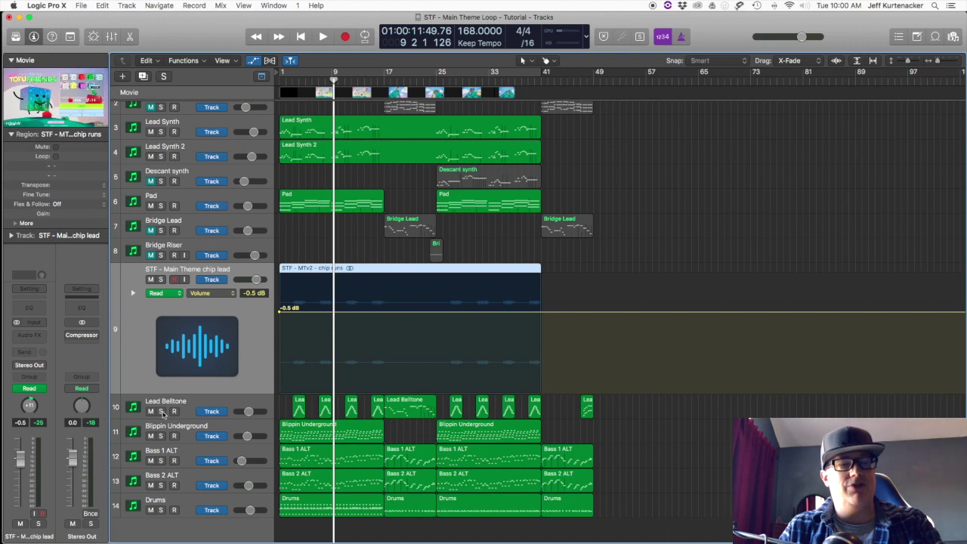
{"action": "key", "text": "Return"}
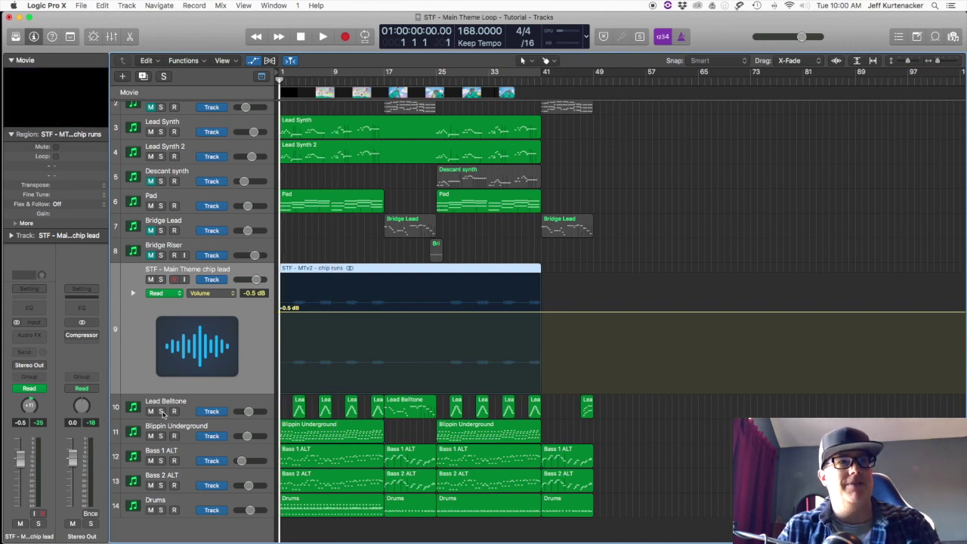
{"action": "key", "text": "space"}
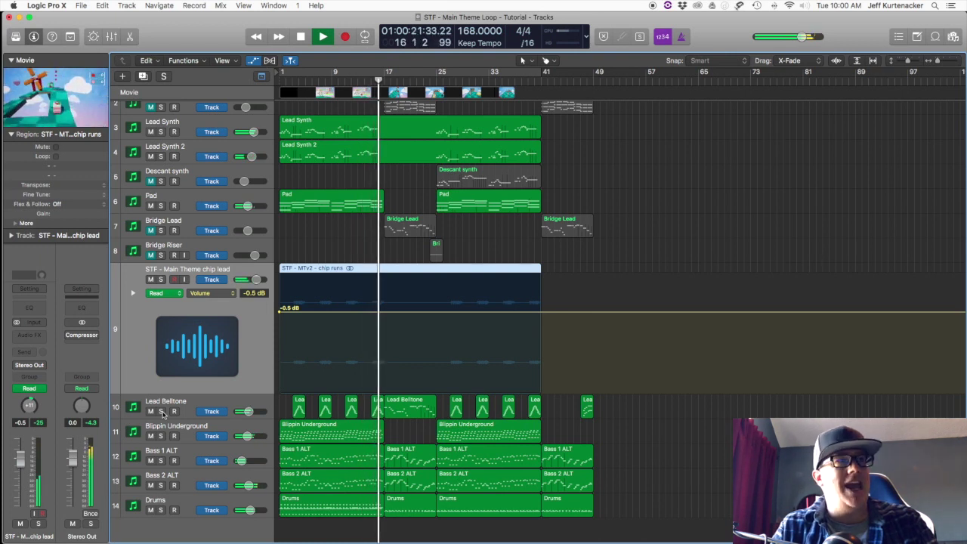
Step: Solo Poly 1 and audition its Sketch part from bar 17
{"action": "key", "text": "space"}
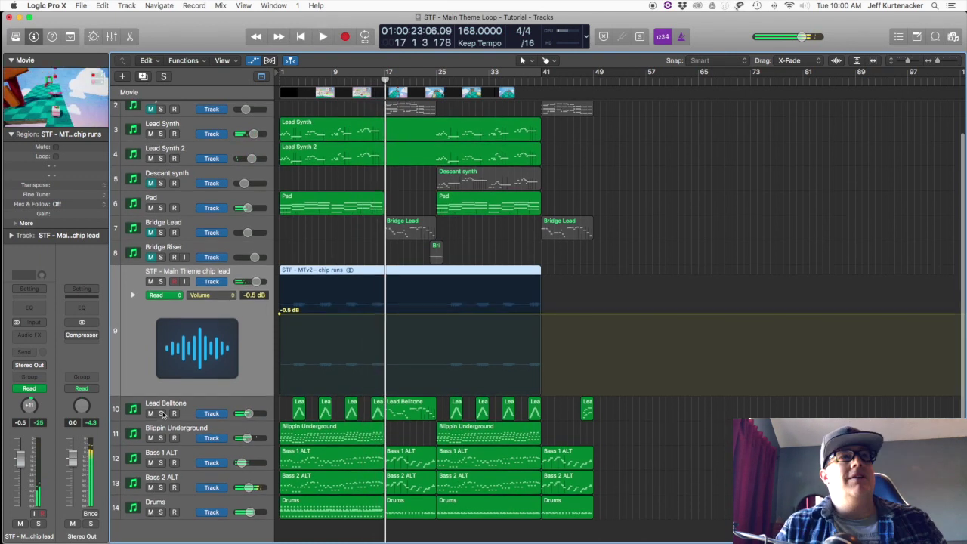
{"action": "scroll", "coordinate": [168, 407], "scroll_direction": "up", "scroll_amount": 2}
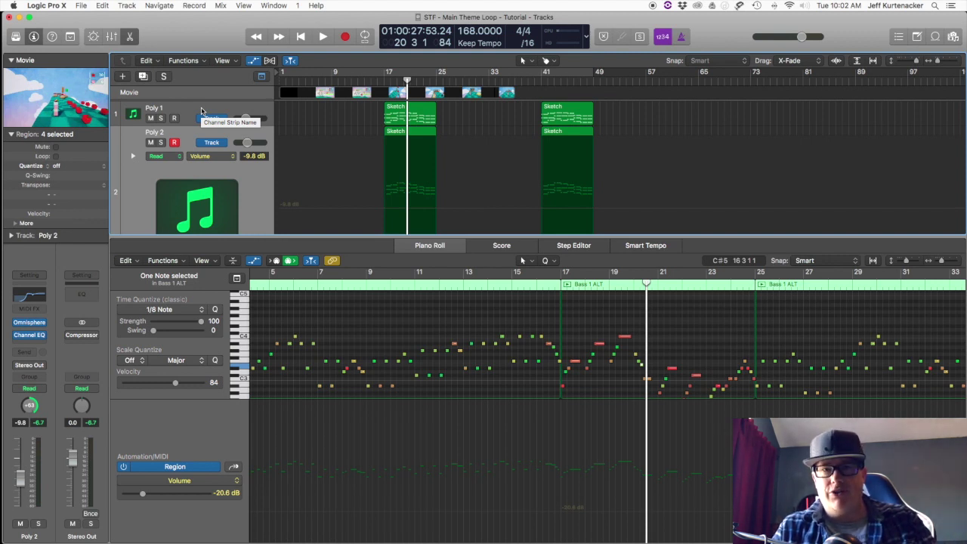
{"action": "left_click", "coordinate": [160, 119]}
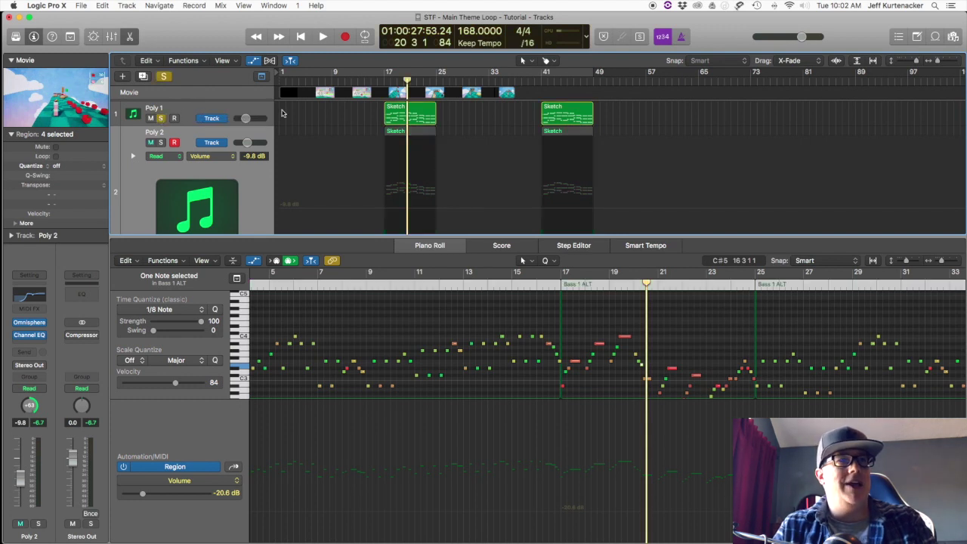
{"action": "left_click", "coordinate": [373, 92]}
{"action": "key", "text": "ctrl+m"}
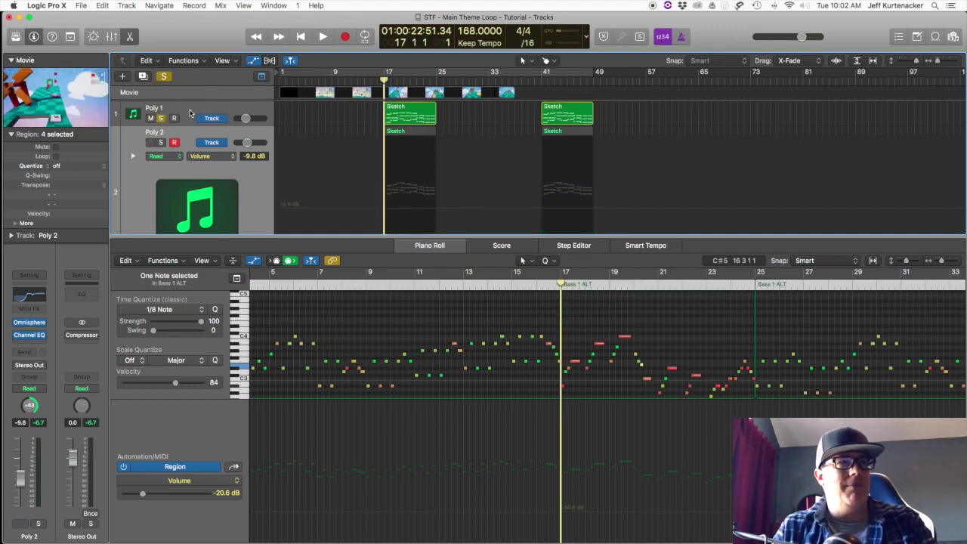
{"action": "key", "text": "super+BackSpace"}
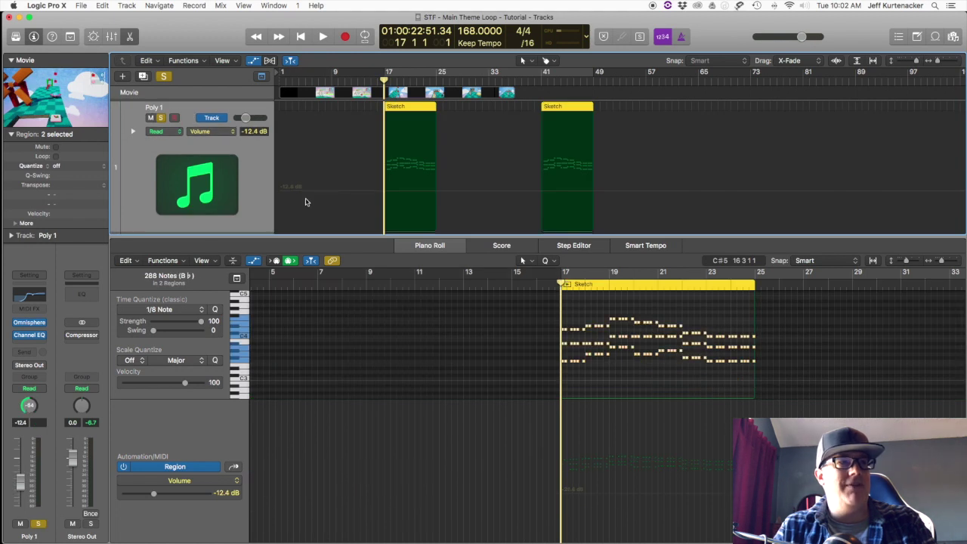
{"action": "key", "text": "space"}
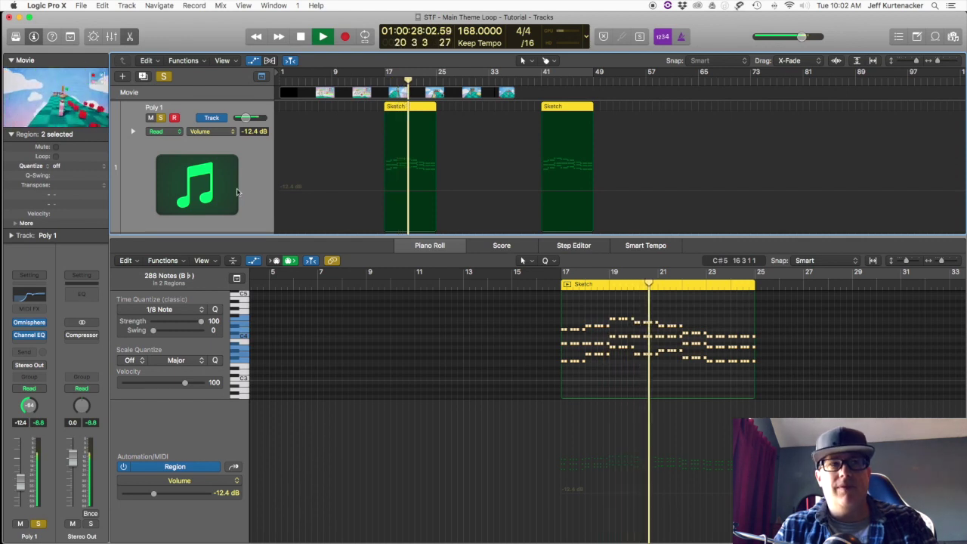
{"action": "left_click", "coordinate": [168, 119]}
{"action": "key", "text": "space"}
Step: Solo Poly 2 and audition its Sketch part from bar 17
{"action": "scroll", "coordinate": [170, 166], "scroll_direction": "down", "scroll_amount": 3}
{"action": "left_click", "coordinate": [160, 196]}
{"action": "key", "text": "ctrl+z"}
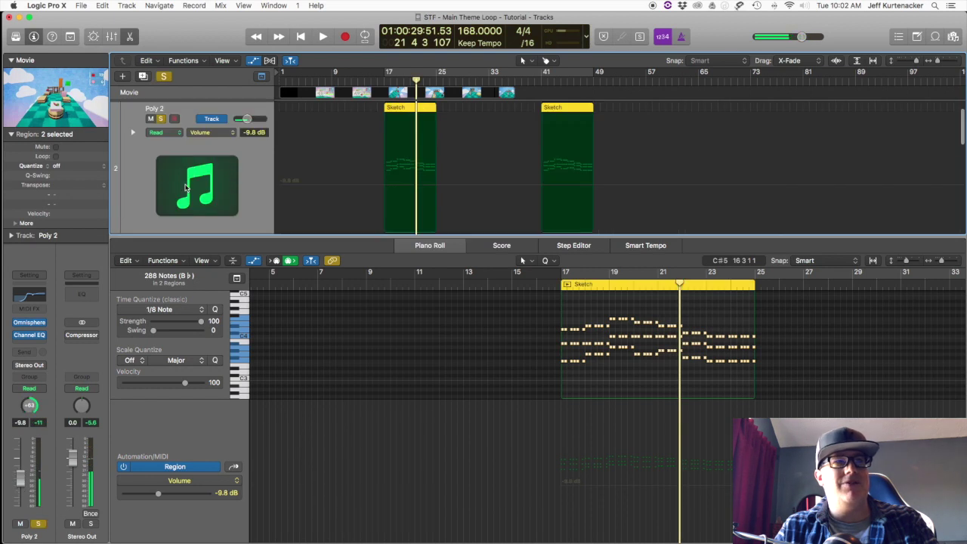
{"action": "key", "text": "shift+space"}
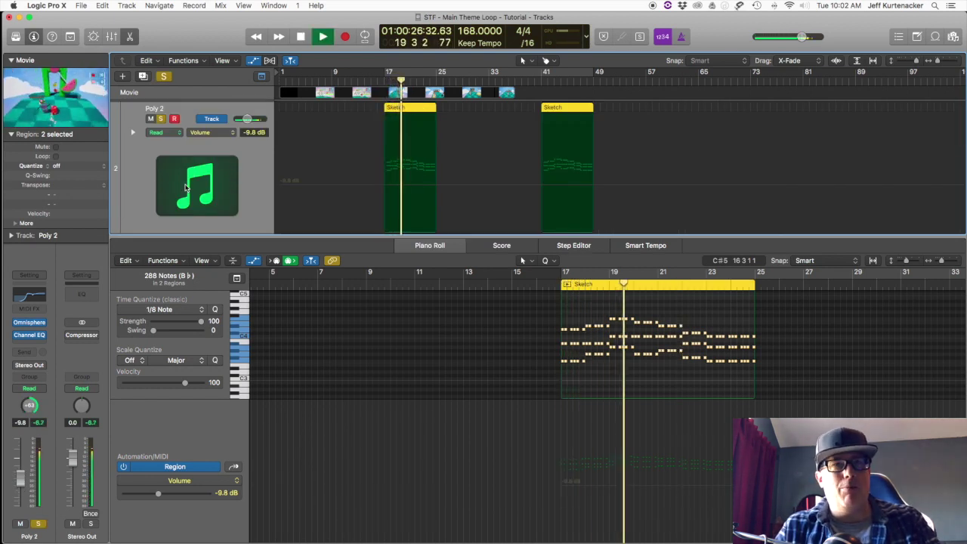
{"action": "key", "text": "space"}
{"action": "scroll", "coordinate": [161, 121], "scroll_direction": "up", "scroll_amount": 1}
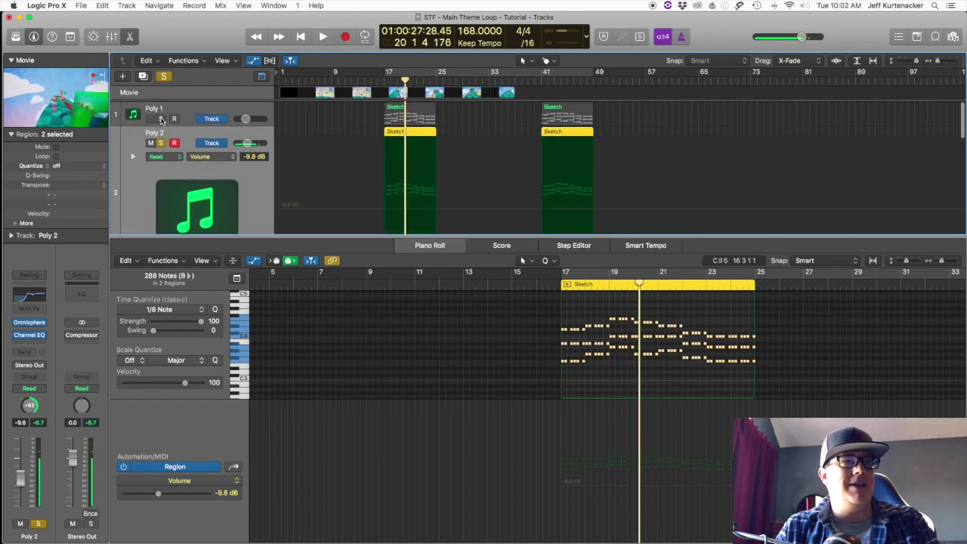
{"action": "key", "text": "shift+space"}
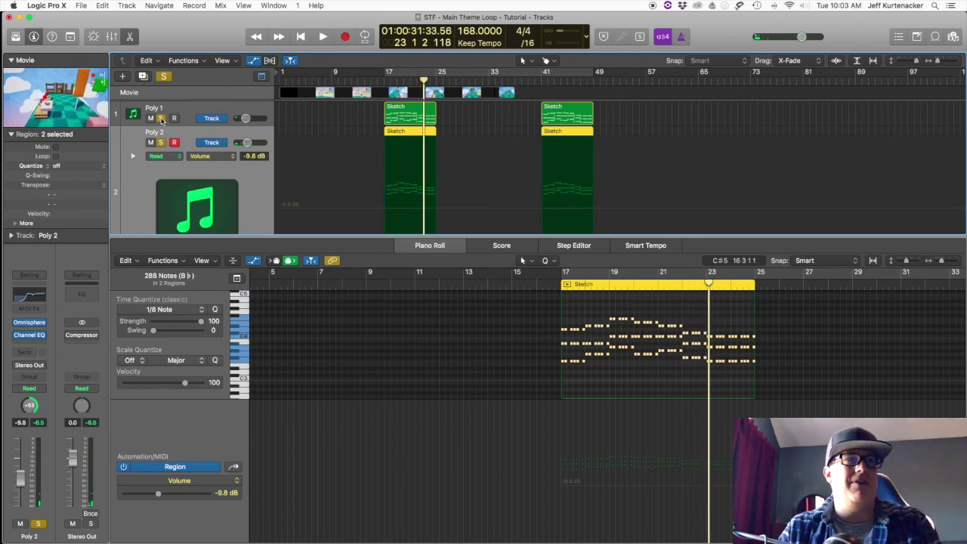
Step: Clear the Poly 1 solo and play the arrangement from bar 17
{"action": "left_click", "coordinate": [161, 119]}
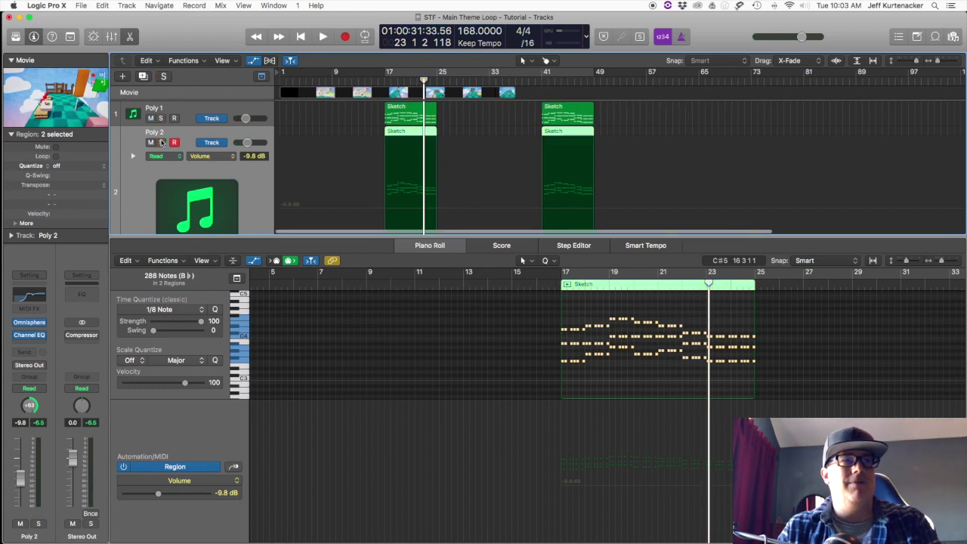
{"action": "scroll", "coordinate": [161, 140], "scroll_direction": "down", "scroll_amount": 2}
{"action": "scroll", "coordinate": [161, 142], "scroll_direction": "down", "scroll_amount": 5}
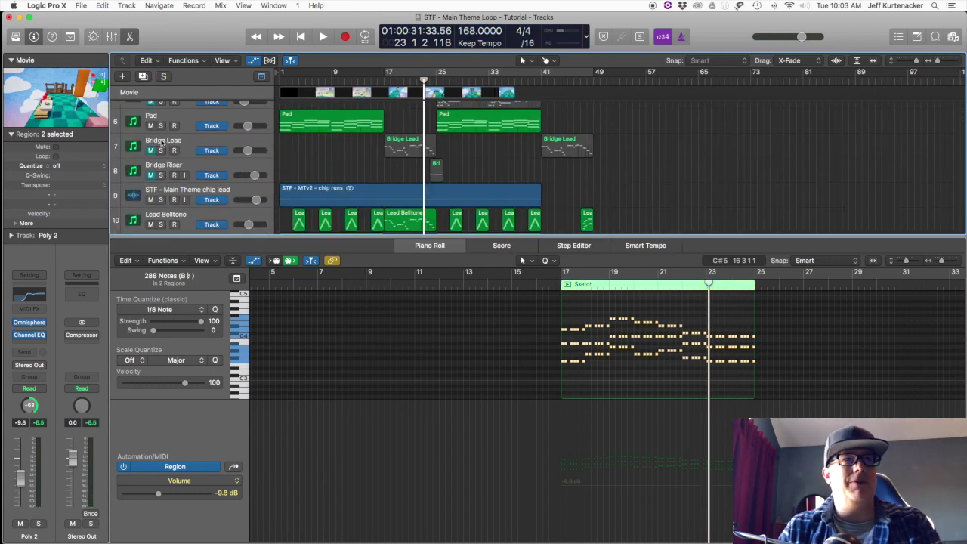
{"action": "key", "text": "shift+space"}
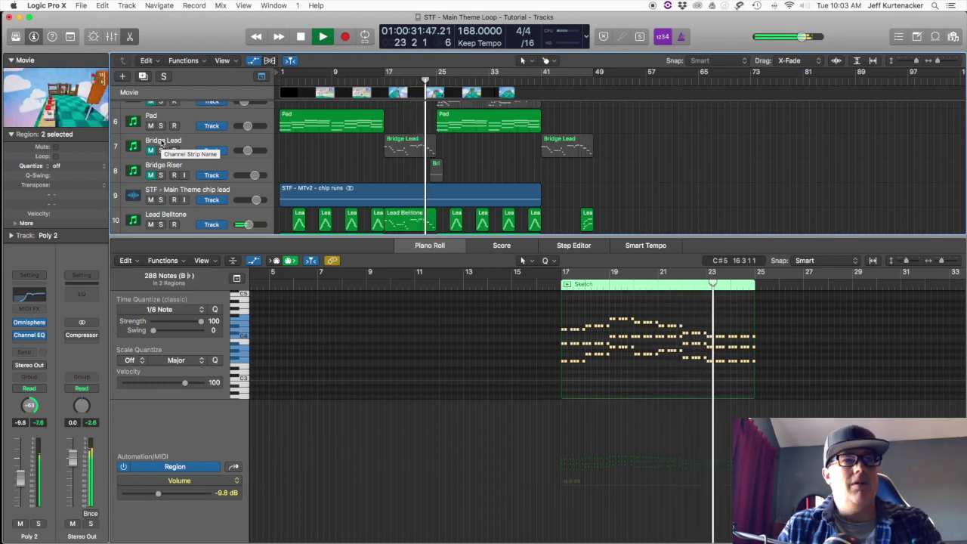
{"action": "scroll", "coordinate": [161, 142], "scroll_direction": "up", "scroll_amount": 2}
{"action": "key", "text": "space"}
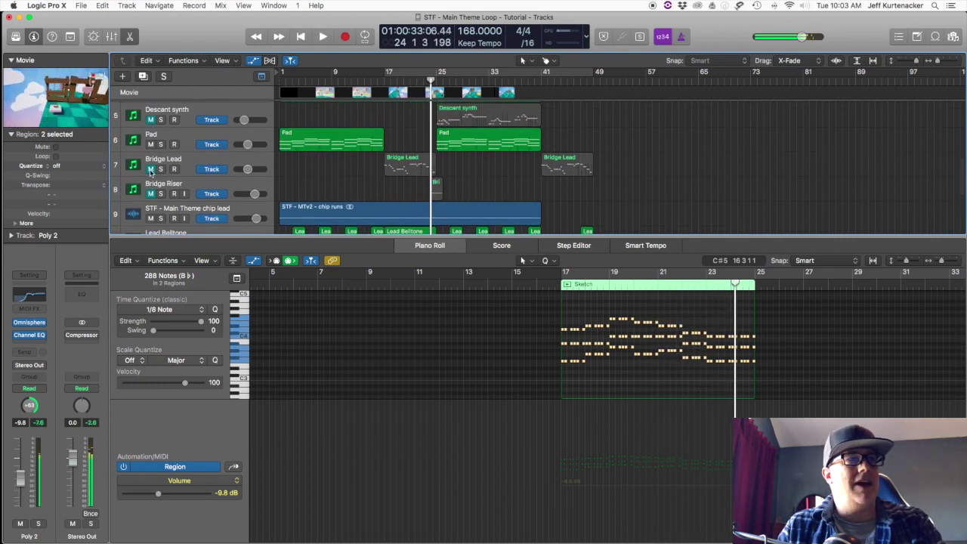
Step: Unmute Bridge Lead and audition it soloed from bar 17
{"action": "left_click", "coordinate": [150, 169]}
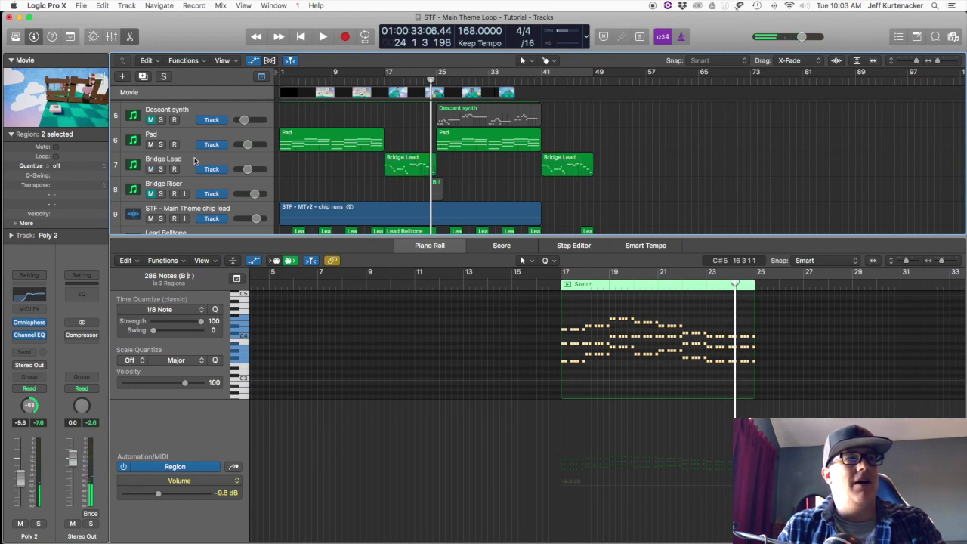
{"action": "left_click", "coordinate": [195, 160]}
{"action": "key", "text": "ctrl+z"}
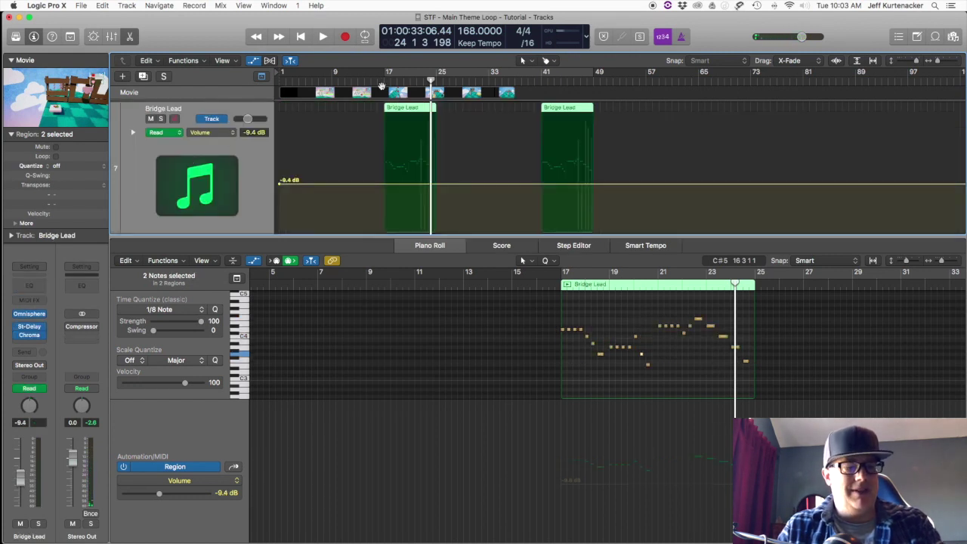
{"action": "key", "text": "ctrl+s"}
{"action": "left_click", "coordinate": [383, 81]}
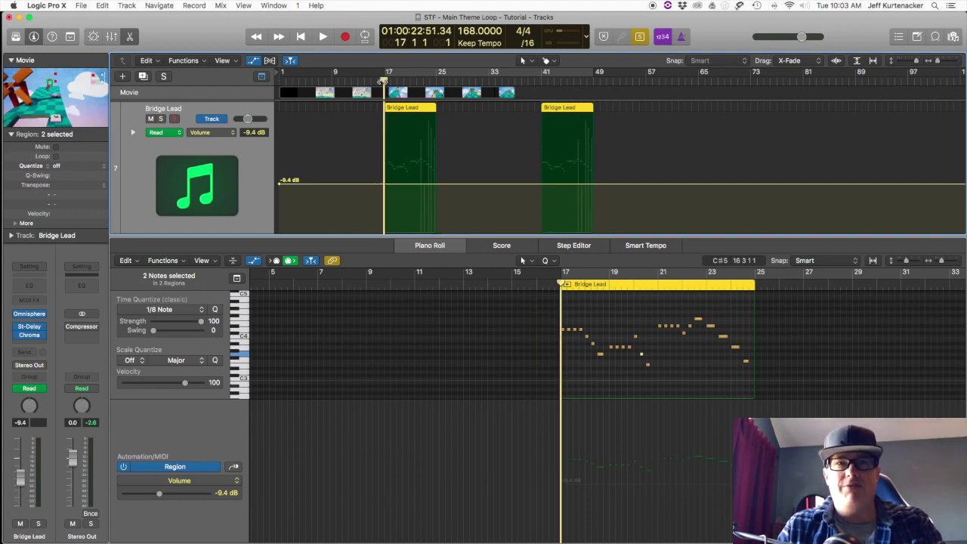
{"action": "key", "text": "space"}
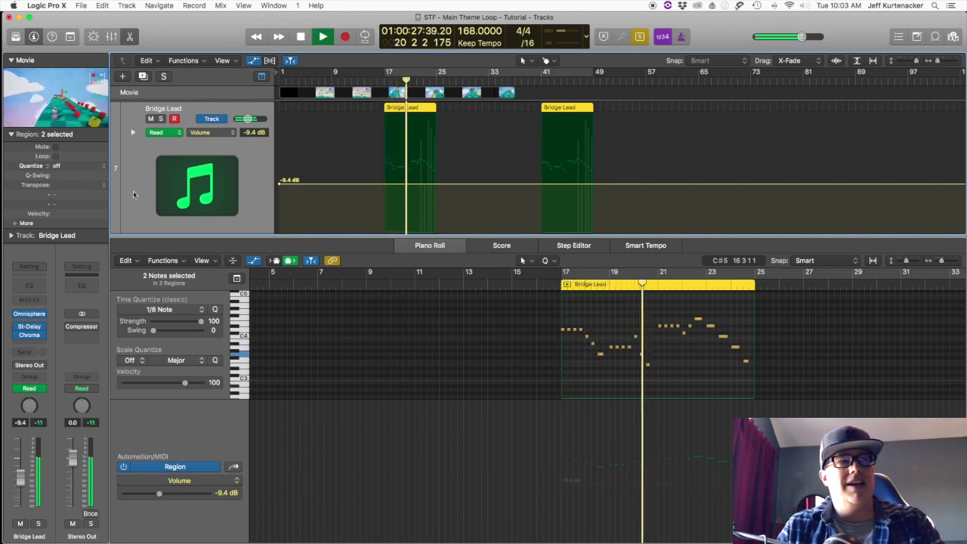
{"action": "mouse_move", "coordinate": [32, 330]}
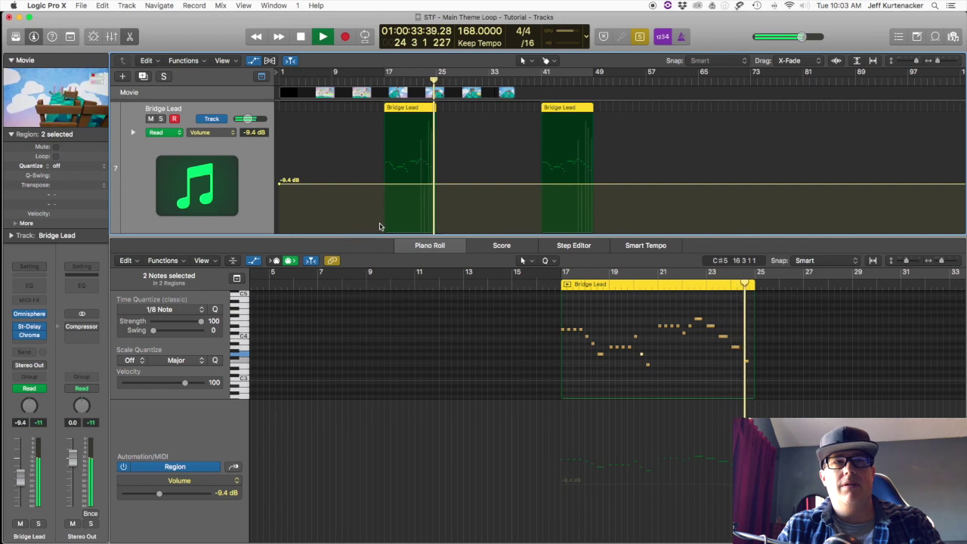
{"action": "key", "text": "space"}
Step: Replay from bar 17, open the Lead Belltone region's notes, and stop around bar 25
{"action": "scroll", "coordinate": [421, 182], "scroll_direction": "down", "scroll_amount": 1}
{"action": "scroll", "coordinate": [421, 182], "scroll_direction": "down", "scroll_amount": 3}
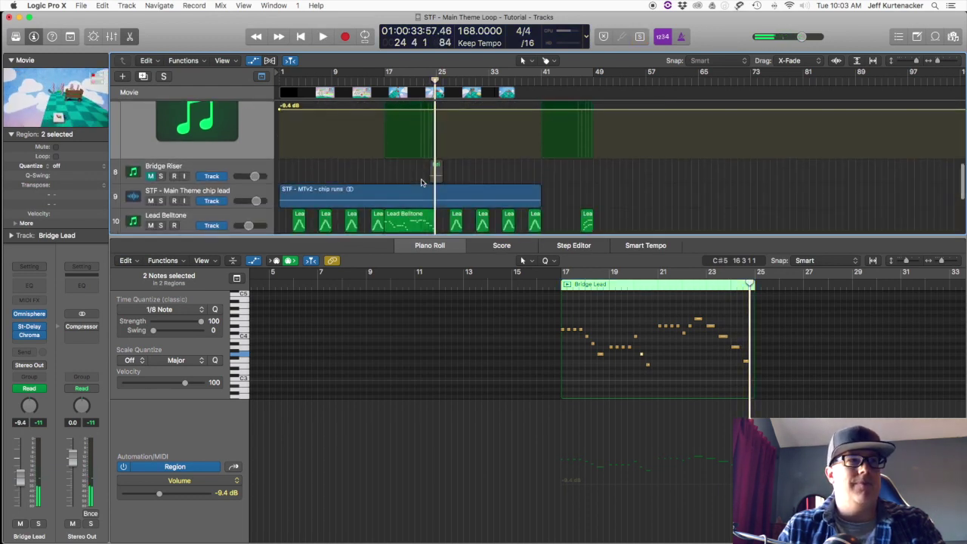
{"action": "key", "text": "shift+space"}
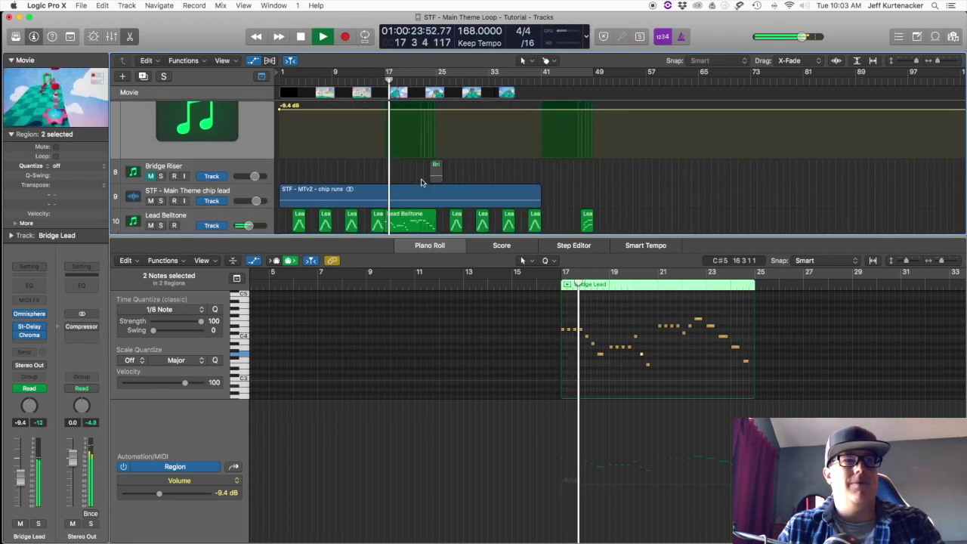
{"action": "scroll", "coordinate": [421, 182], "scroll_direction": "down", "scroll_amount": 6}
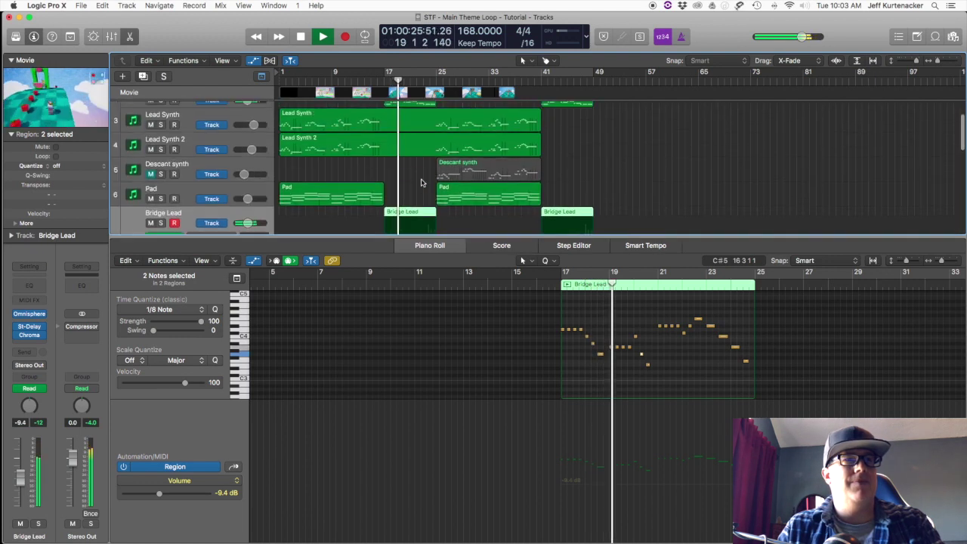
{"action": "scroll", "coordinate": [419, 174], "scroll_direction": "up", "scroll_amount": 3}
{"action": "left_click", "coordinate": [410, 138]}
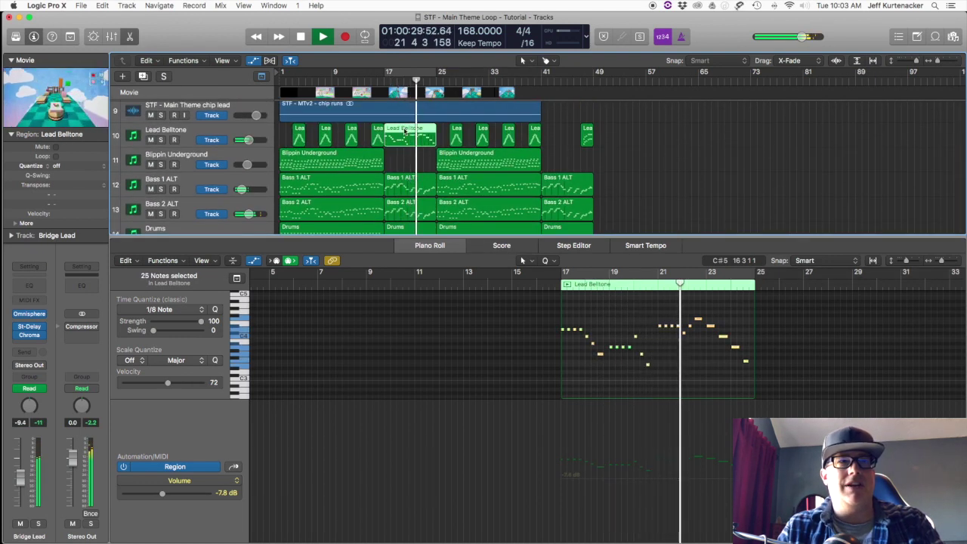
{"action": "scroll", "coordinate": [416, 134], "scroll_direction": "up", "scroll_amount": 3}
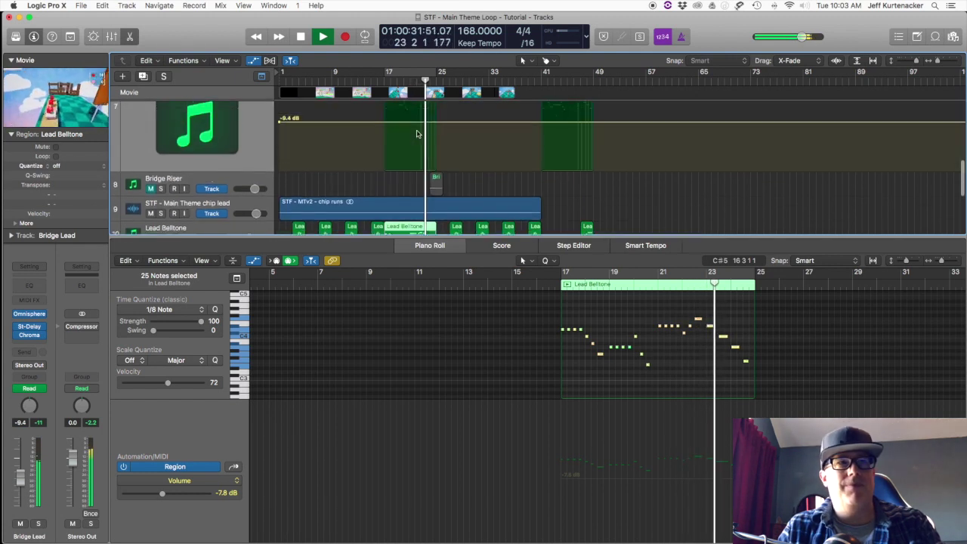
{"action": "scroll", "coordinate": [417, 134], "scroll_direction": "up", "scroll_amount": 5}
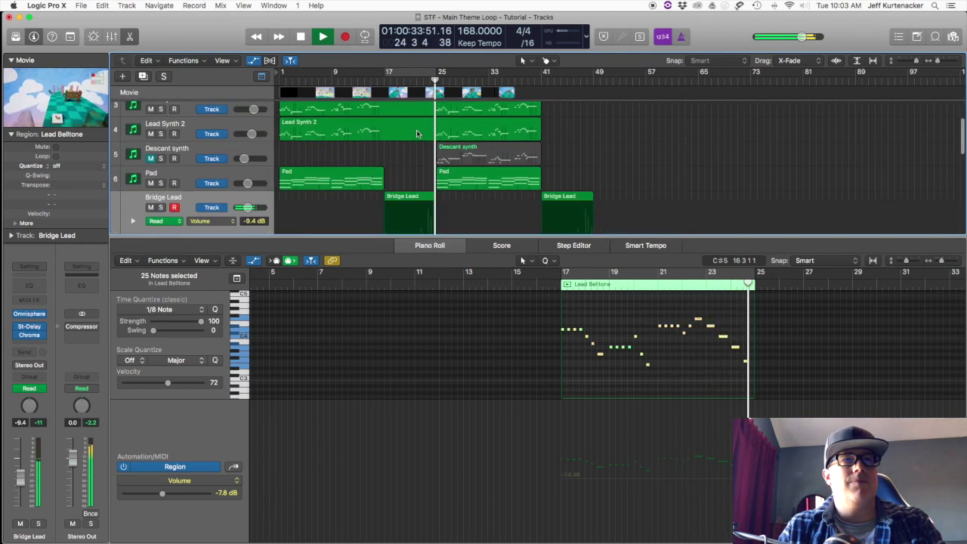
{"action": "scroll", "coordinate": [416, 133], "scroll_direction": "down", "scroll_amount": 5}
{"action": "key", "text": "space"}
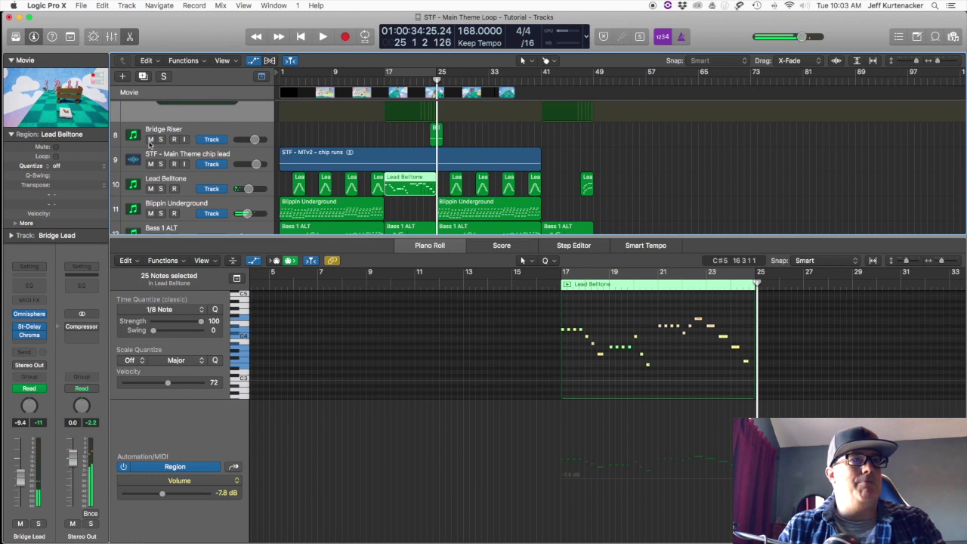
Step: Select the Bridge Riser track and audition its audio soloed
{"action": "left_click", "coordinate": [149, 142]}
{"action": "key", "text": "ctrl+z"}
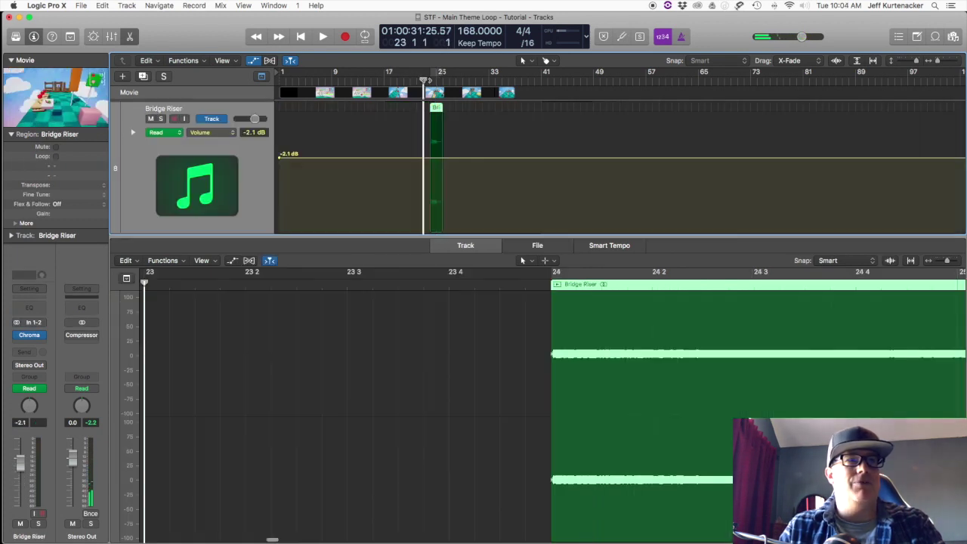
{"action": "key", "text": "space"}
{"action": "left_click", "coordinate": [160, 119]}
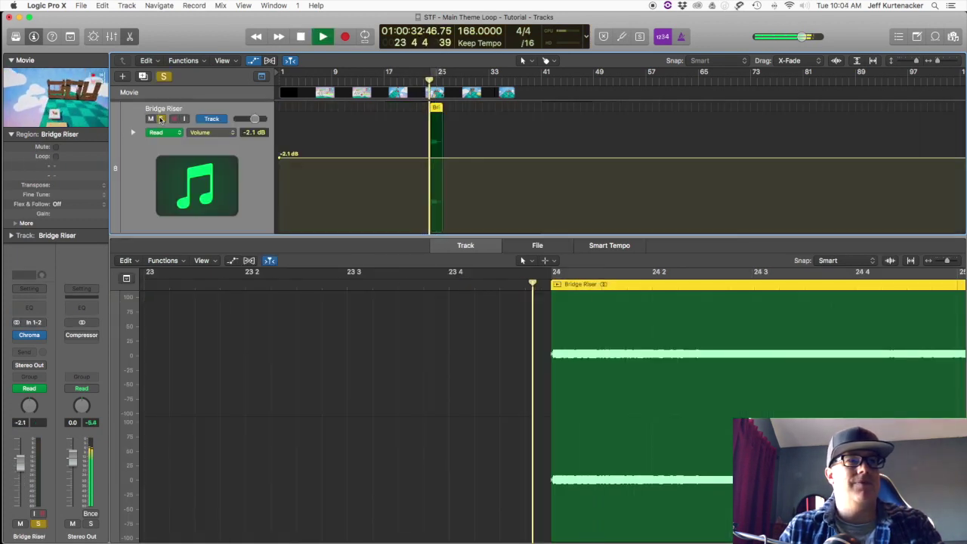
{"action": "key", "text": "space"}
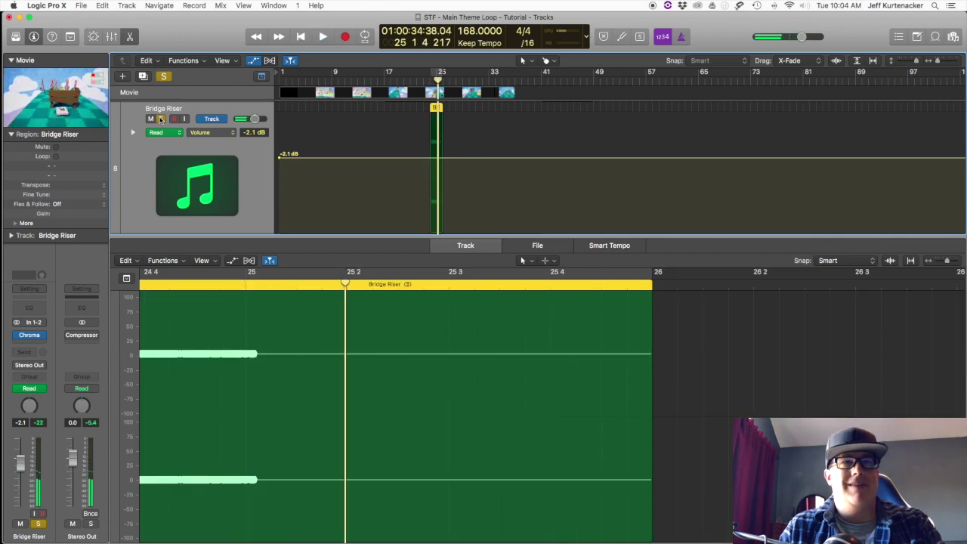
Step: Unsolo Bridge Riser and play the full mix from bar 23 with the mixer shown
{"action": "left_click", "coordinate": [160, 118]}
{"action": "key", "text": "comma"}
{"action": "key", "text": "comma"}
{"action": "key", "text": "comma"}
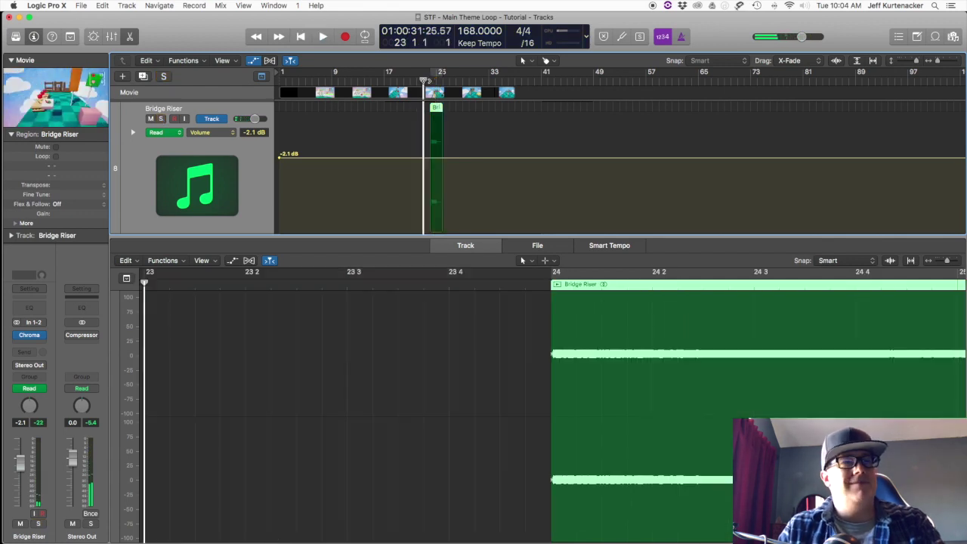
{"action": "key", "text": "space"}
{"action": "key", "text": "x"}
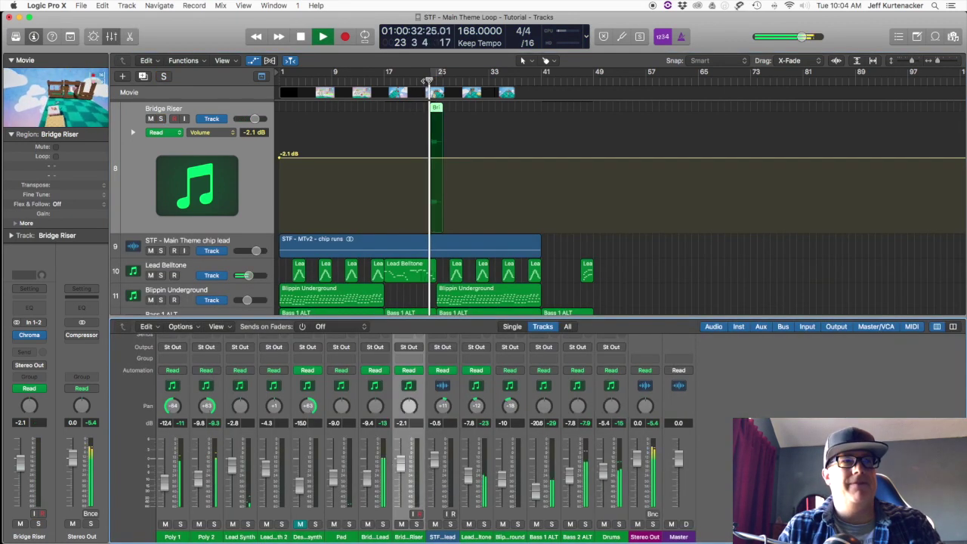
{"action": "scroll", "coordinate": [446, 176], "scroll_direction": "up", "scroll_amount": 5}
{"action": "scroll", "coordinate": [446, 177], "scroll_direction": "down", "scroll_amount": 5}
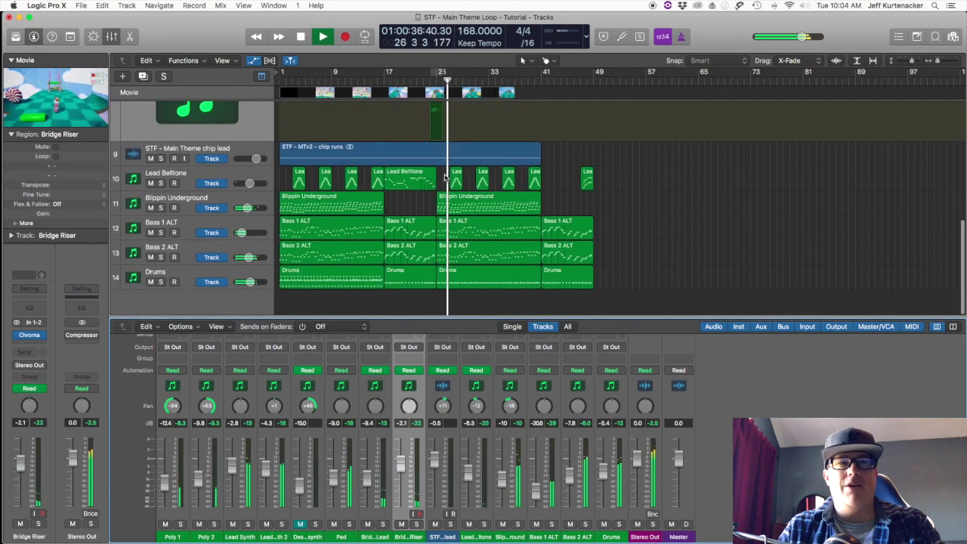
{"action": "scroll", "coordinate": [446, 177], "scroll_direction": "up", "scroll_amount": 5}
{"action": "key", "text": "space"}
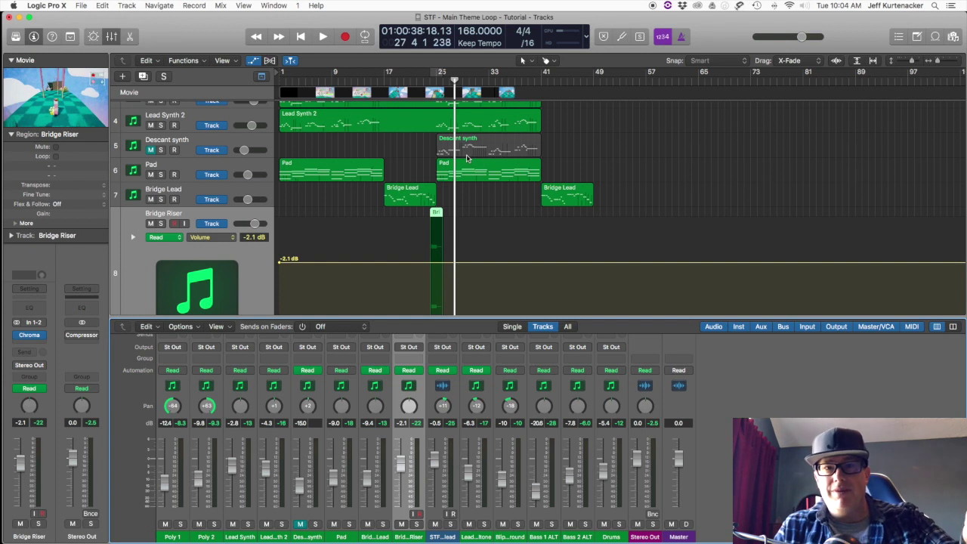
Step: Unmute the Descant synth, show its pan automation lane, and play from bar 24
{"action": "left_click", "coordinate": [151, 149]}
{"action": "left_click", "coordinate": [181, 142]}
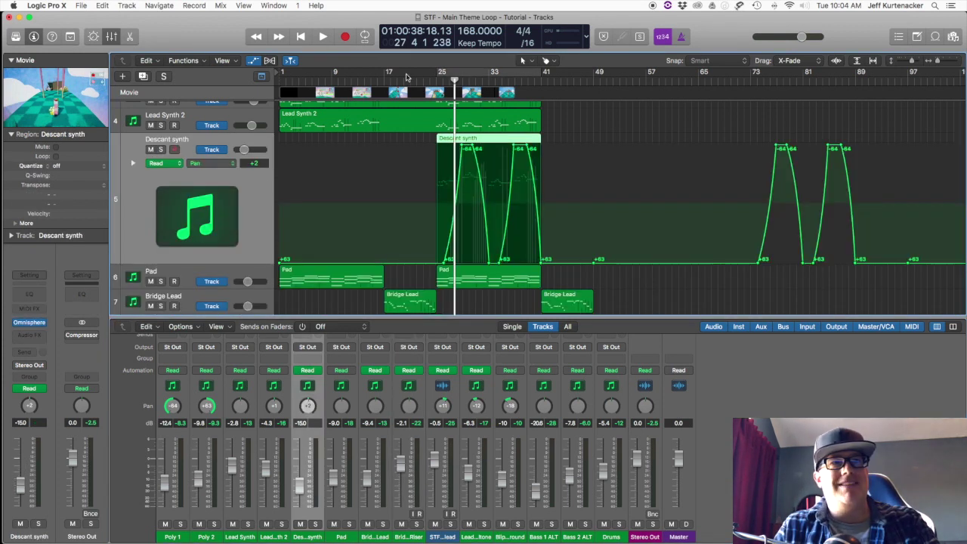
{"action": "left_click", "coordinate": [429, 81]}
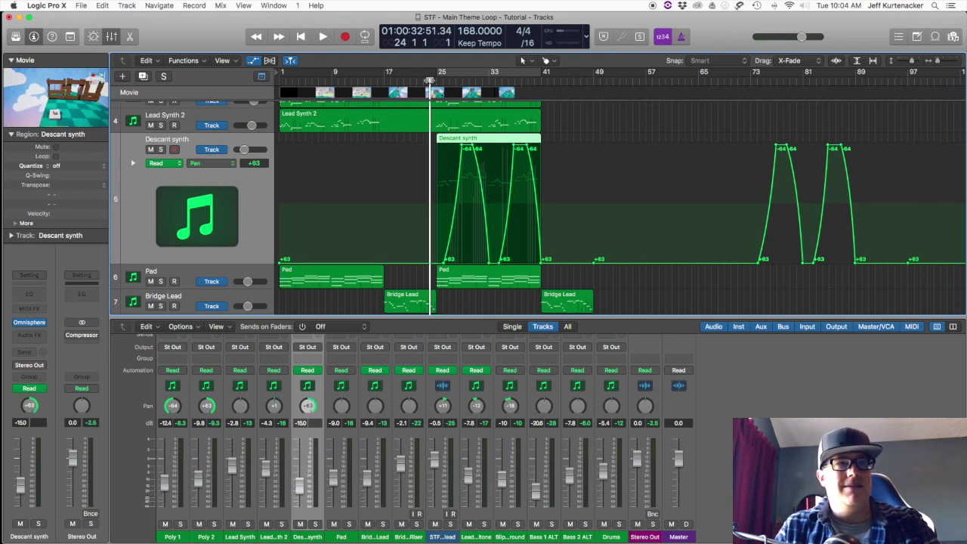
{"action": "key", "text": "space"}
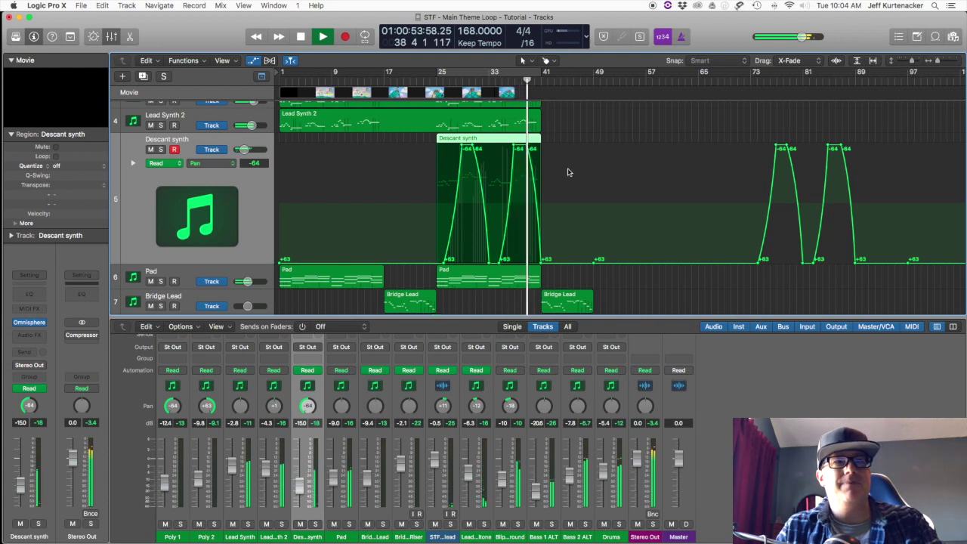
{"action": "scroll", "coordinate": [637, 292], "scroll_direction": "down", "scroll_amount": 8}
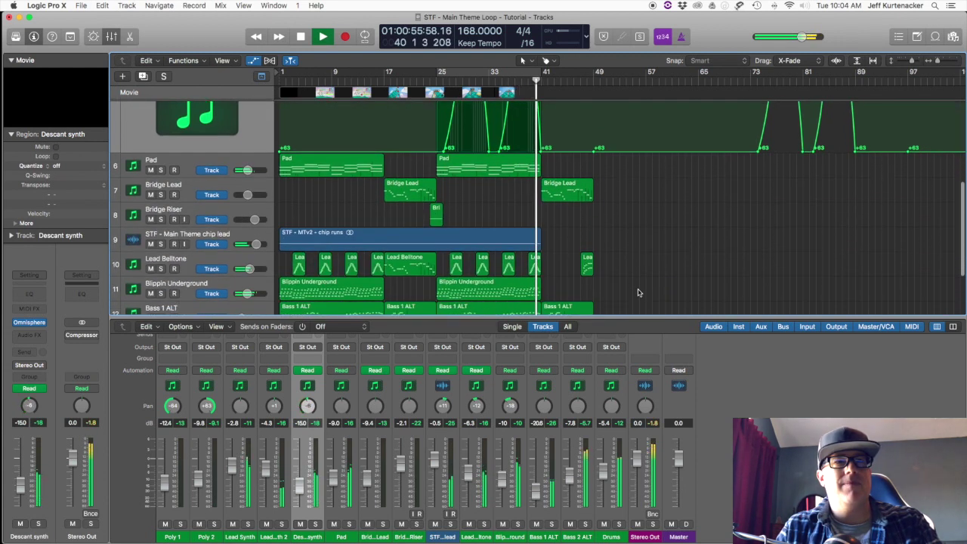
{"action": "scroll", "coordinate": [638, 292], "scroll_direction": "down", "scroll_amount": 1}
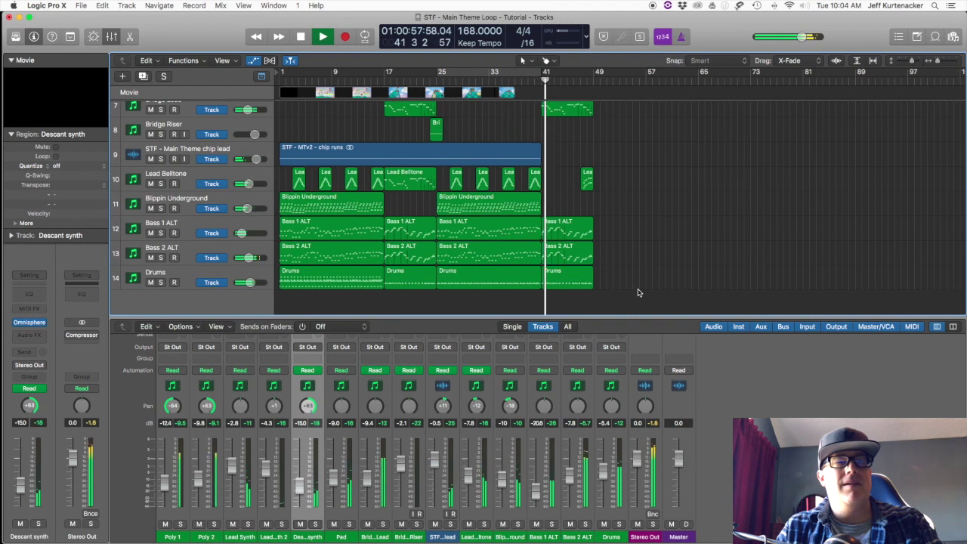
Step: Stop playback, return the playhead to bar 1, and scroll through the track list
{"action": "key", "text": "space"}
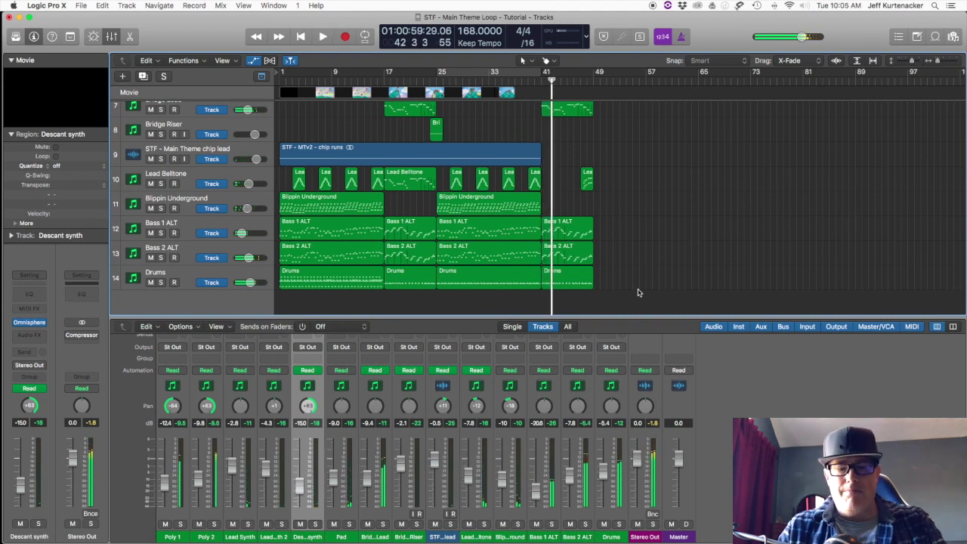
{"action": "key", "text": "Return"}
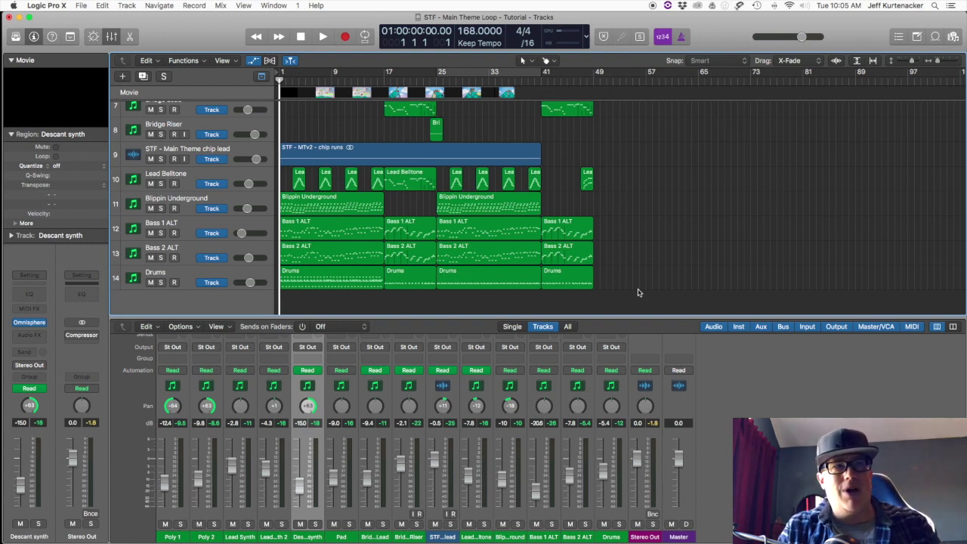
{"action": "scroll", "coordinate": [637, 292], "scroll_direction": "up", "scroll_amount": 10}
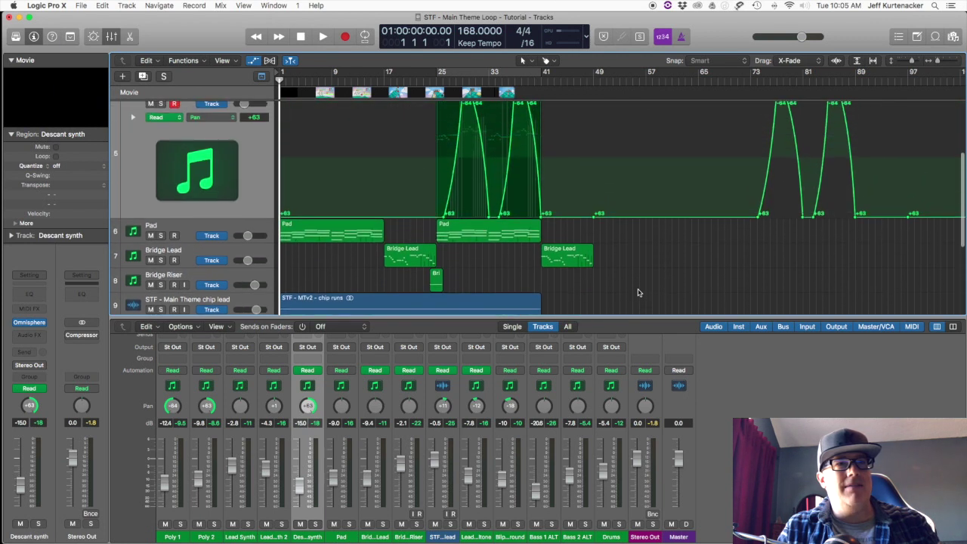
{"action": "scroll", "coordinate": [637, 292], "scroll_direction": "down", "scroll_amount": 10}
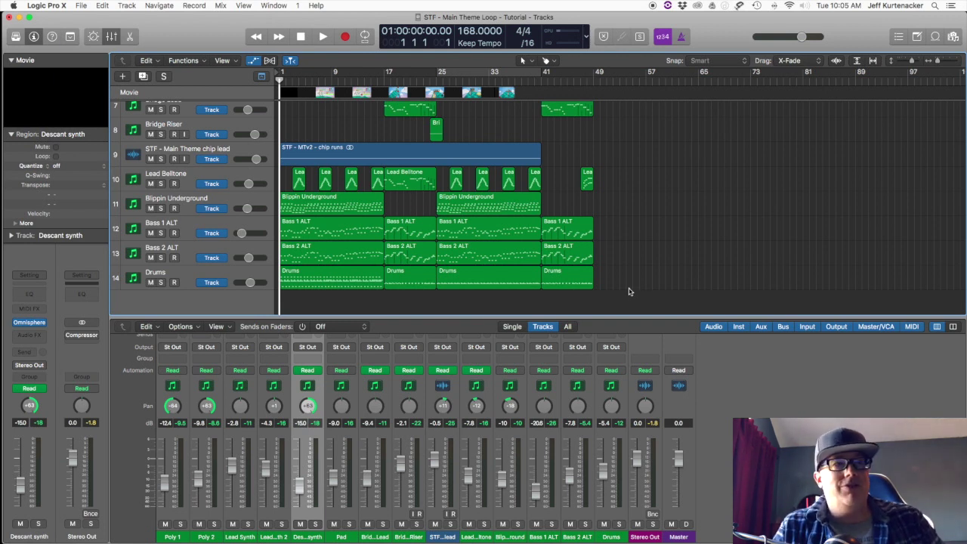
{"action": "scroll", "coordinate": [173, 278], "scroll_direction": "up", "scroll_amount": 2}
{"action": "scroll", "coordinate": [174, 277], "scroll_direction": "up", "scroll_amount": 5}
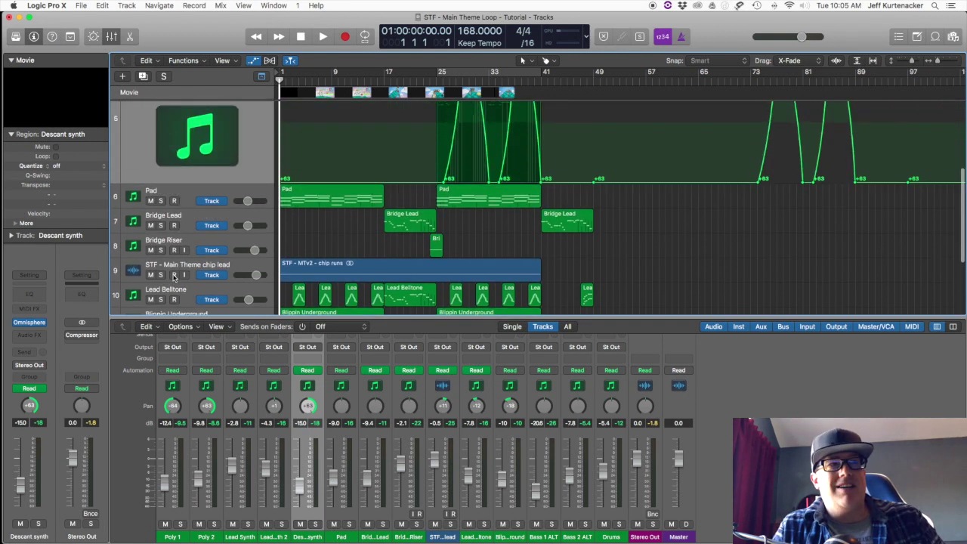
{"action": "scroll", "coordinate": [172, 278], "scroll_direction": "down", "scroll_amount": 8}
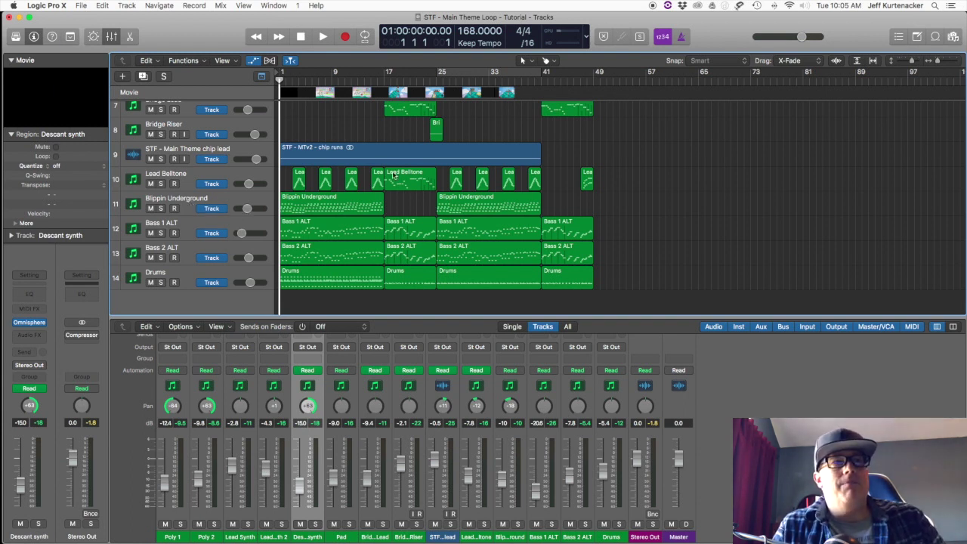
{"action": "scroll", "coordinate": [116, 283], "scroll_direction": "up", "scroll_amount": 3}
{"action": "scroll", "coordinate": [116, 282], "scroll_direction": "up", "scroll_amount": 2}
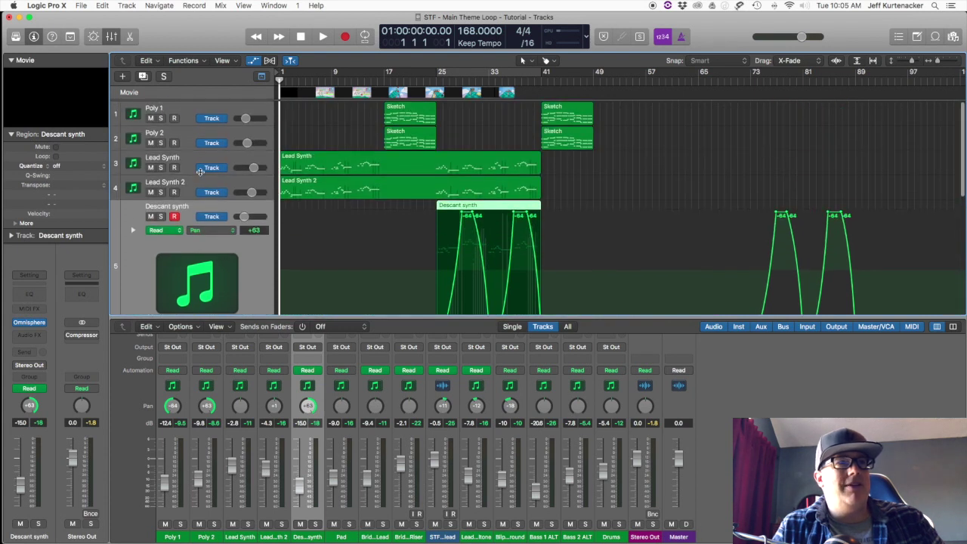
Step: Select Lead Synth and show its Channel EQ curve twice, closing the window each time
{"action": "left_click", "coordinate": [204, 169]}
{"action": "left_click", "coordinate": [29, 285]}
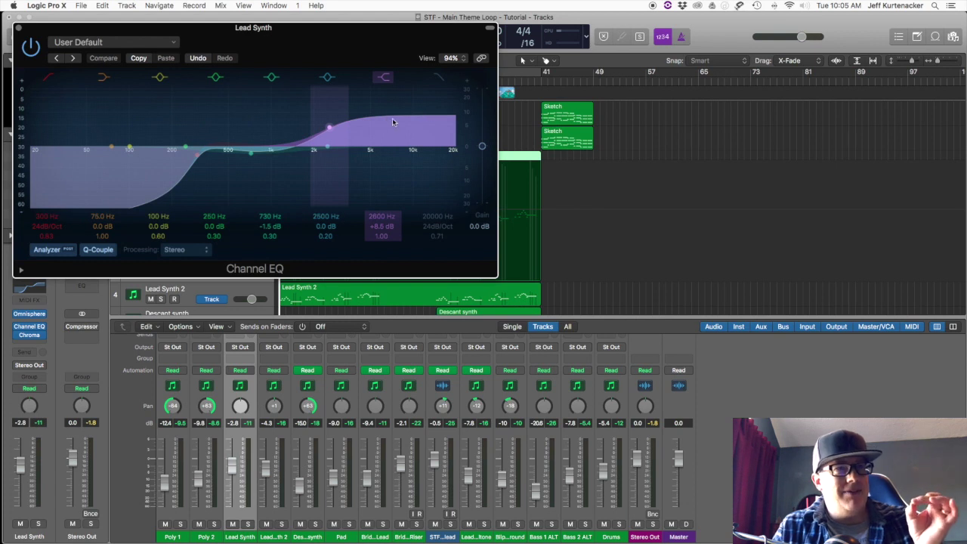
{"action": "left_click", "coordinate": [19, 29]}
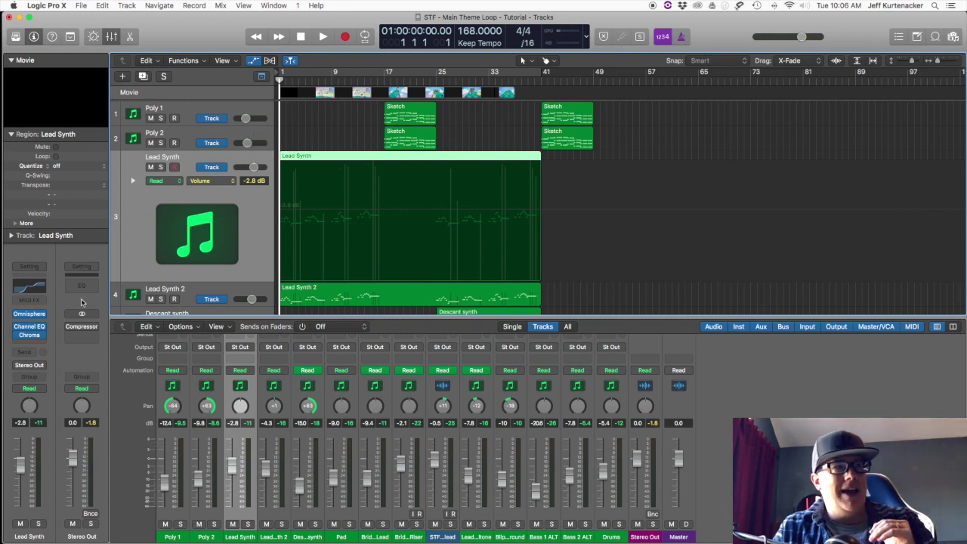
{"action": "left_click", "coordinate": [33, 288]}
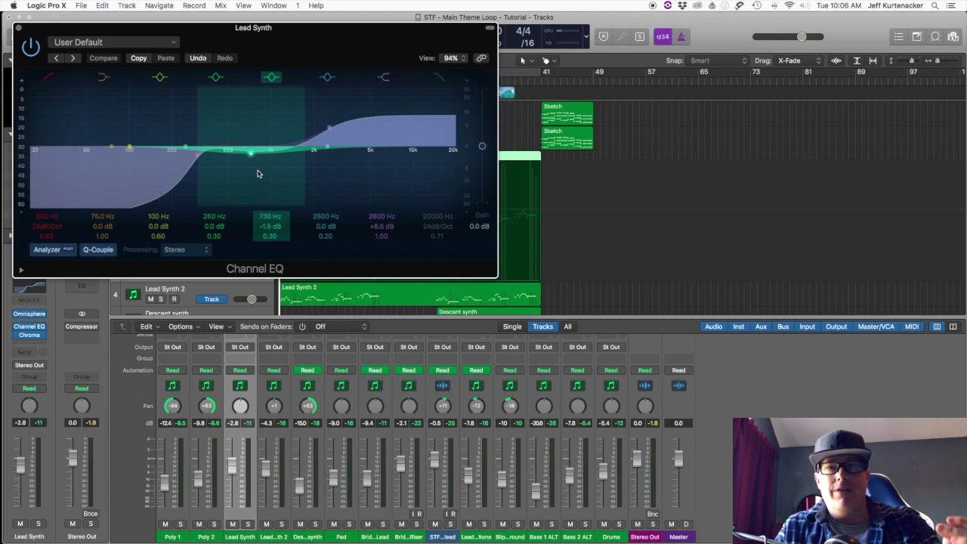
{"action": "left_click", "coordinate": [17, 29]}
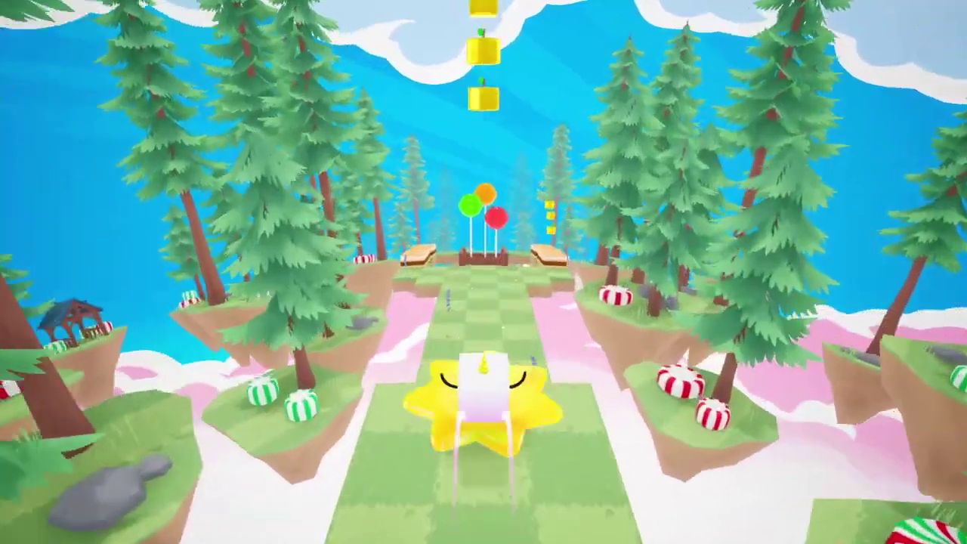